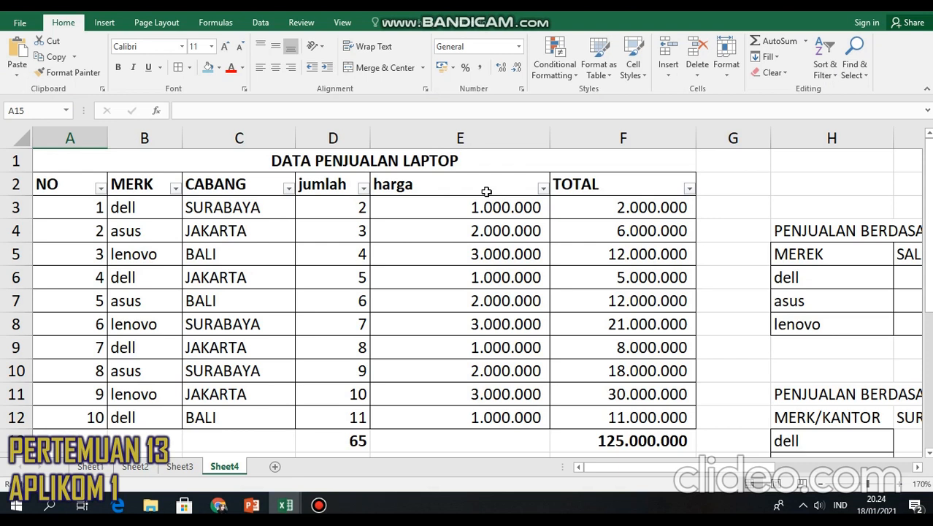
# - Examine the filter choices of the CABANG and MERK columns and the layout of the brand sales table
pyautogui.click(289, 189)
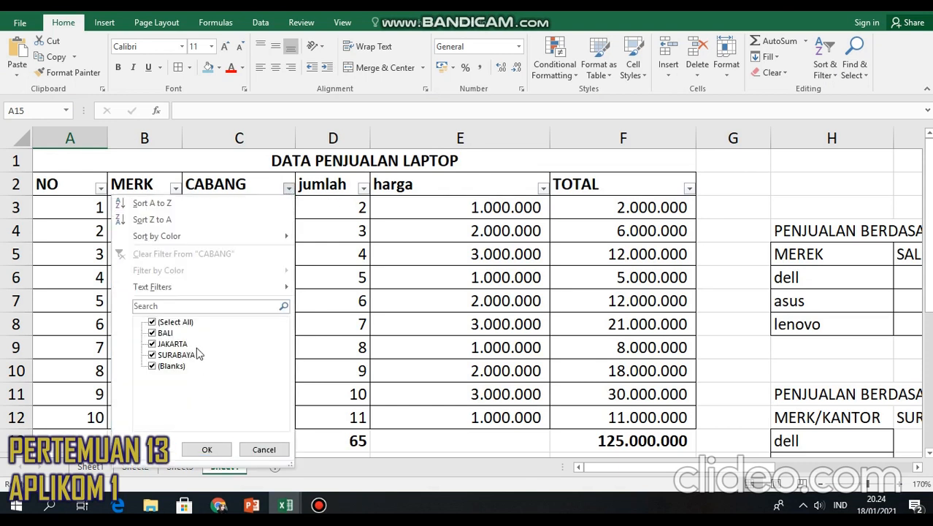
pyautogui.click(497, 245)
pyautogui.moveTo(760, 467); pyautogui.dragTo(802, 244)
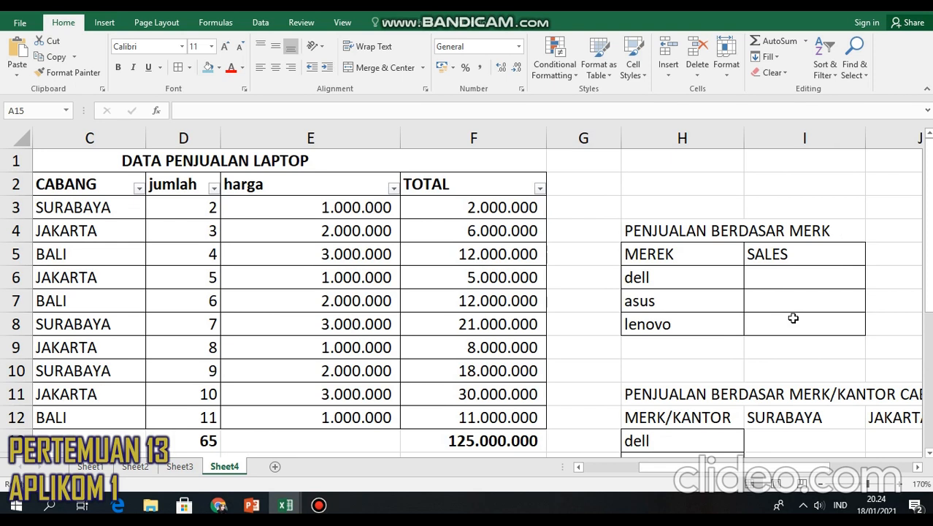
pyautogui.moveTo(742, 467); pyautogui.dragTo(635, 469)
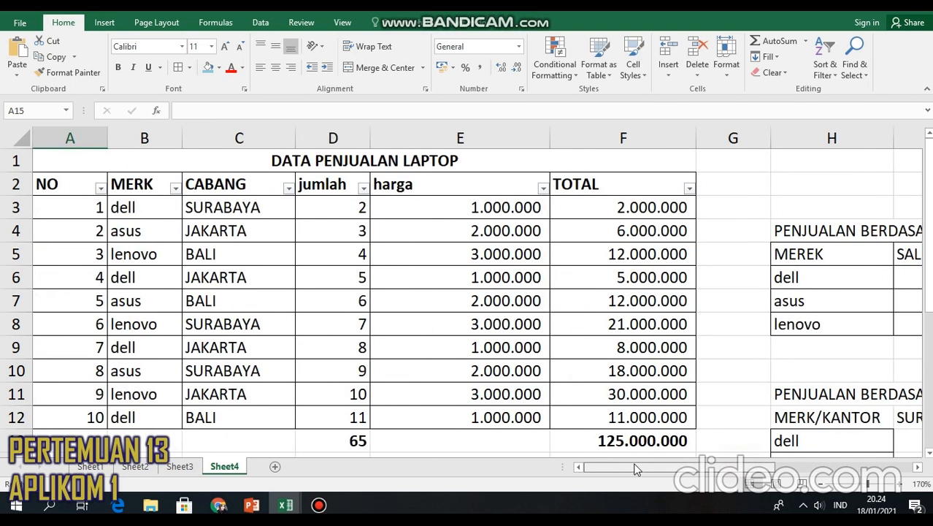
pyautogui.click(175, 189)
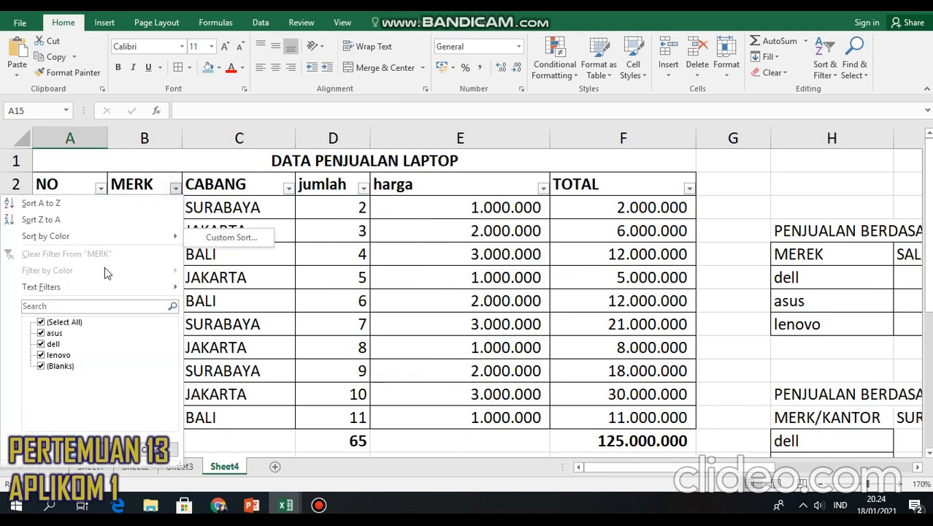
pyautogui.click(325, 261)
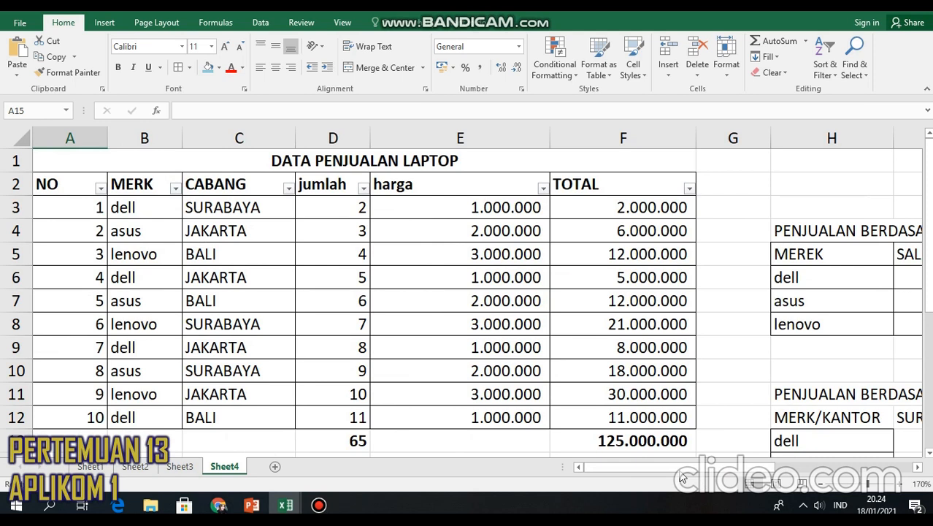
# - Insert a SUMIF function in dell's SALES cell I6 with the MERK entries B3:B12 as its range
pyautogui.moveTo(682, 469); pyautogui.dragTo(763, 469)
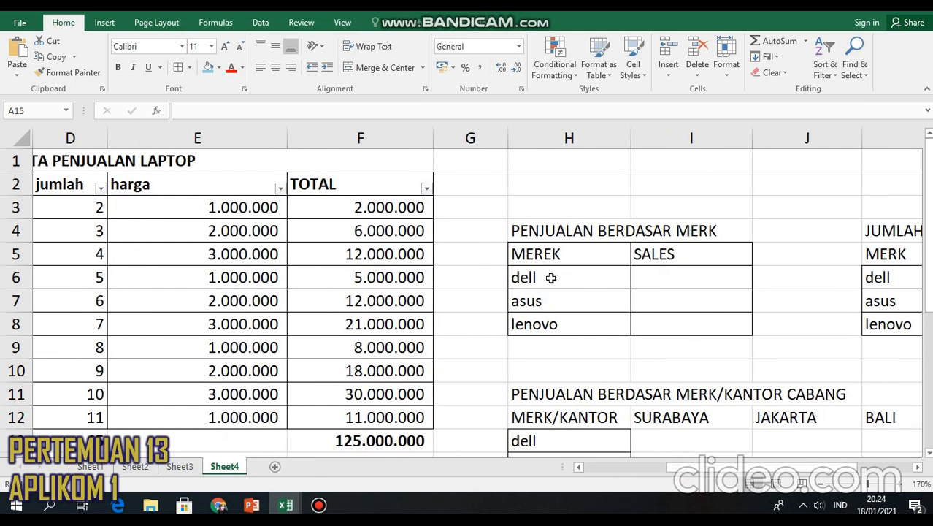
pyautogui.click(692, 268)
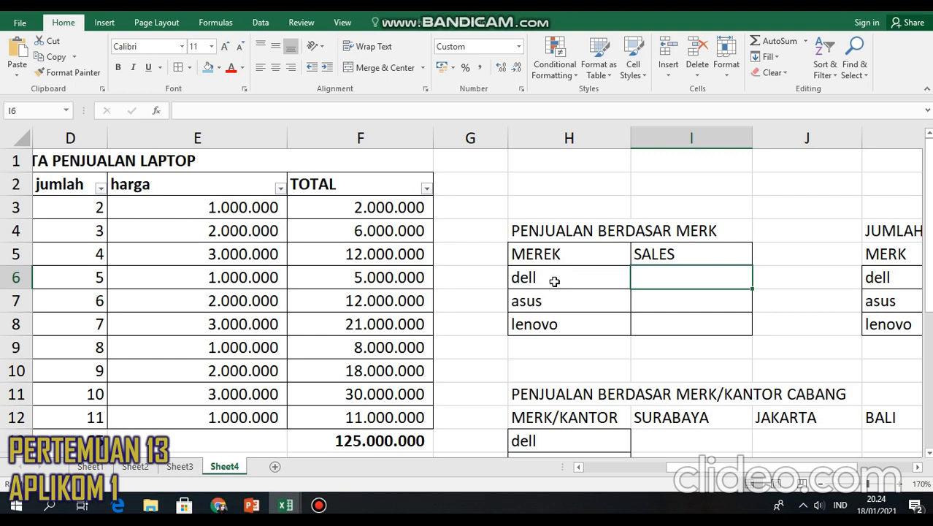
pyautogui.click(686, 256)
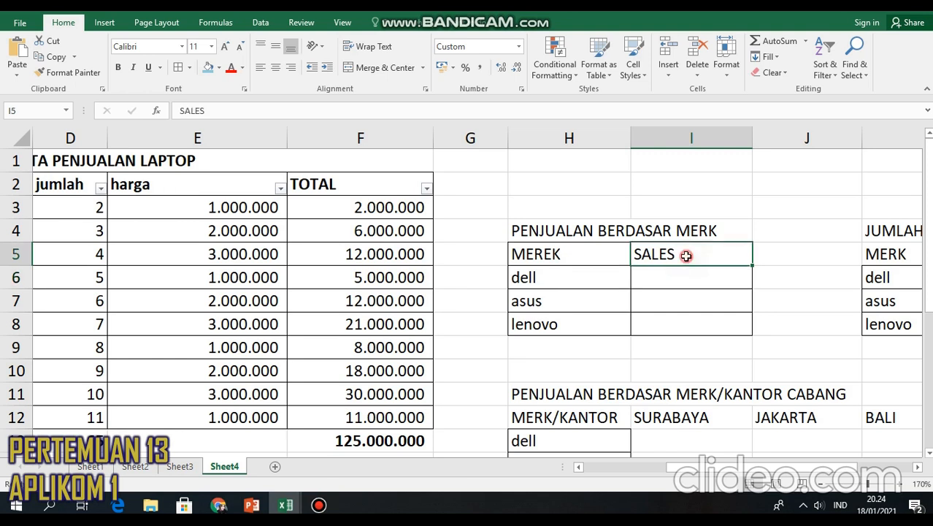
pyautogui.click(672, 282)
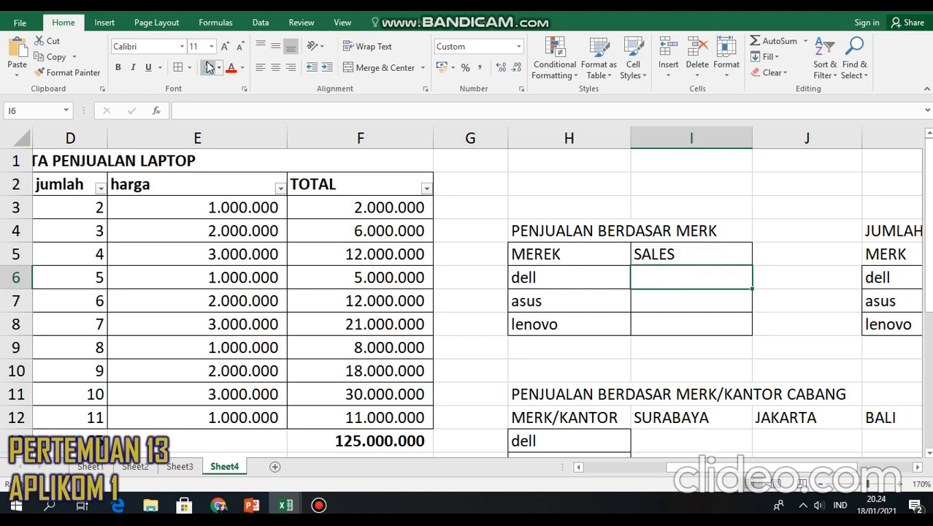
pyautogui.click(217, 23)
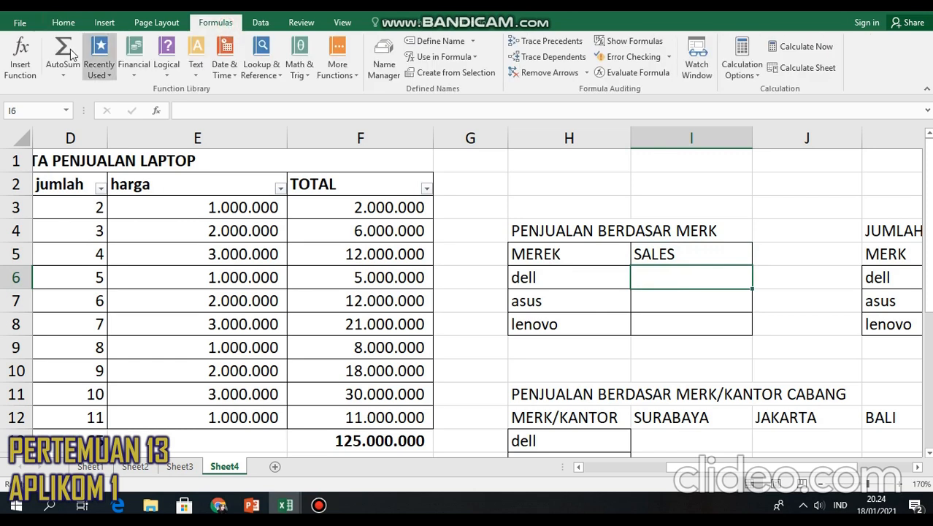
pyautogui.click(22, 55)
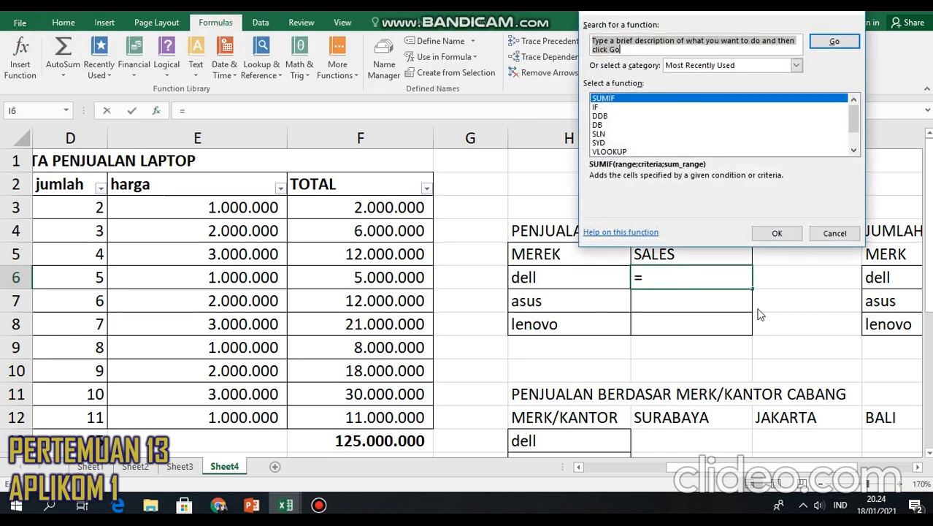
pyautogui.click(786, 231)
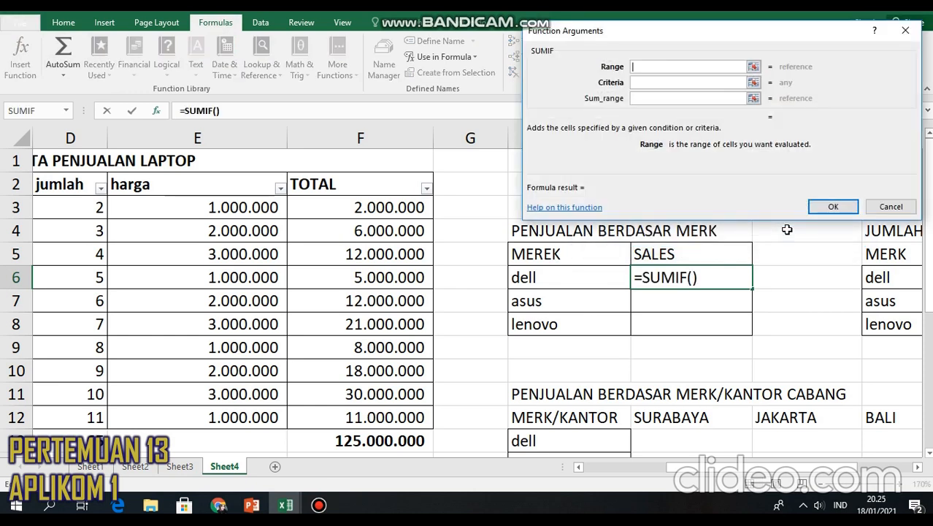
pyautogui.moveTo(683, 471); pyautogui.dragTo(604, 465)
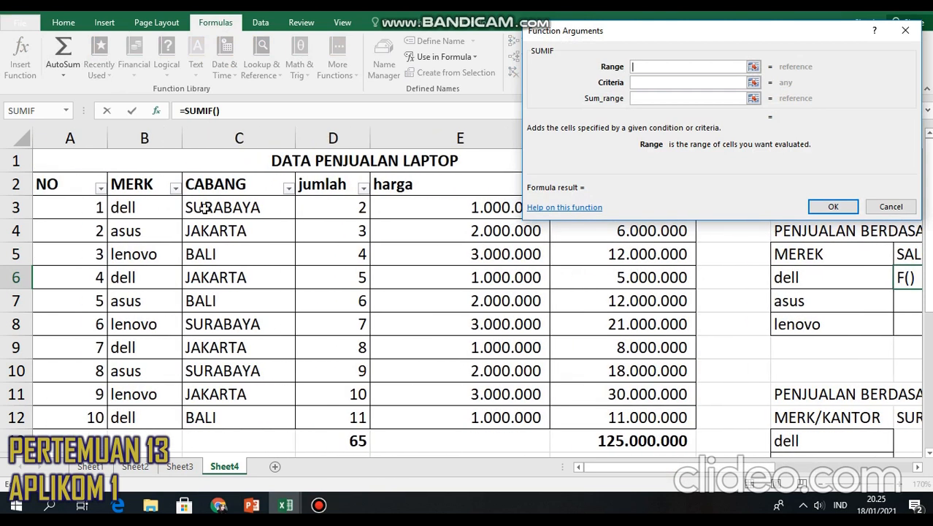
pyautogui.moveTo(144, 206); pyautogui.dragTo(137, 425)
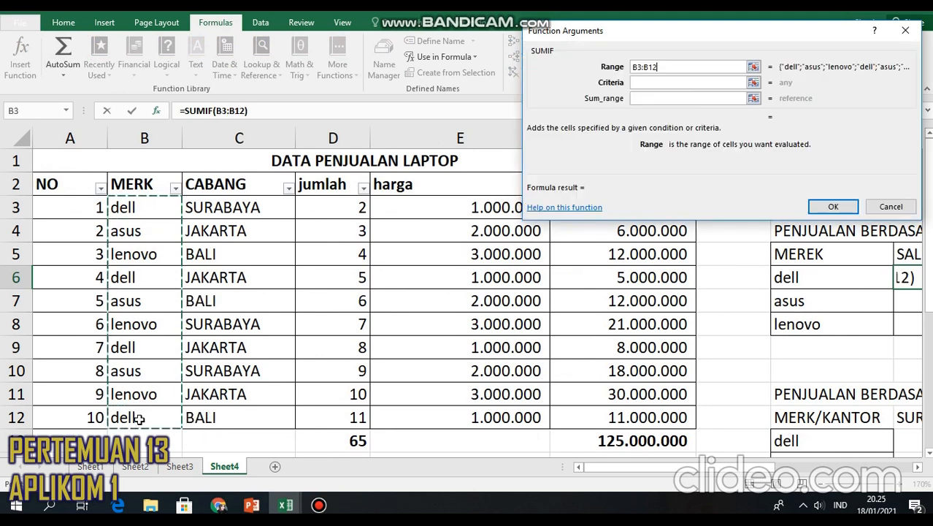
# - Complete the SUMIF in I6 with H6 as the criteria and the TOTAL values F3:F12 as the sum range
pyautogui.click(665, 84)
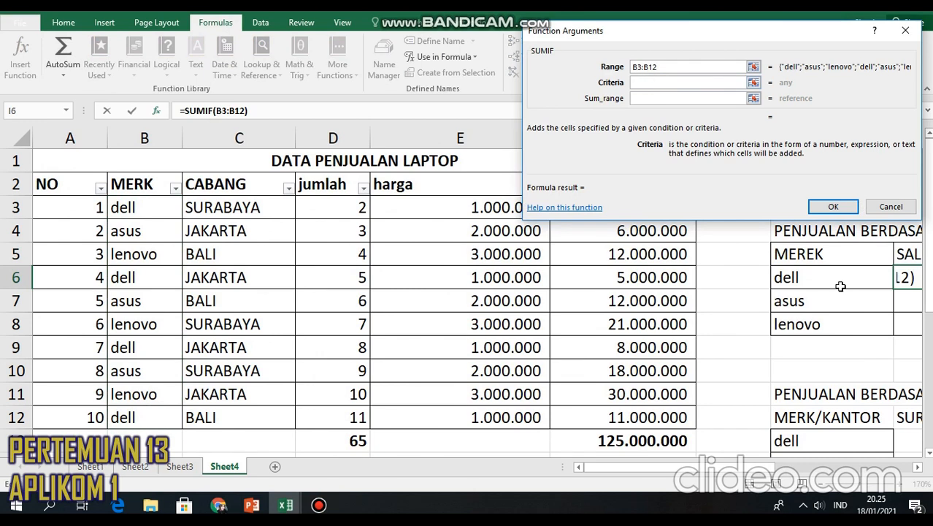
pyautogui.click(826, 277)
pyautogui.click(666, 98)
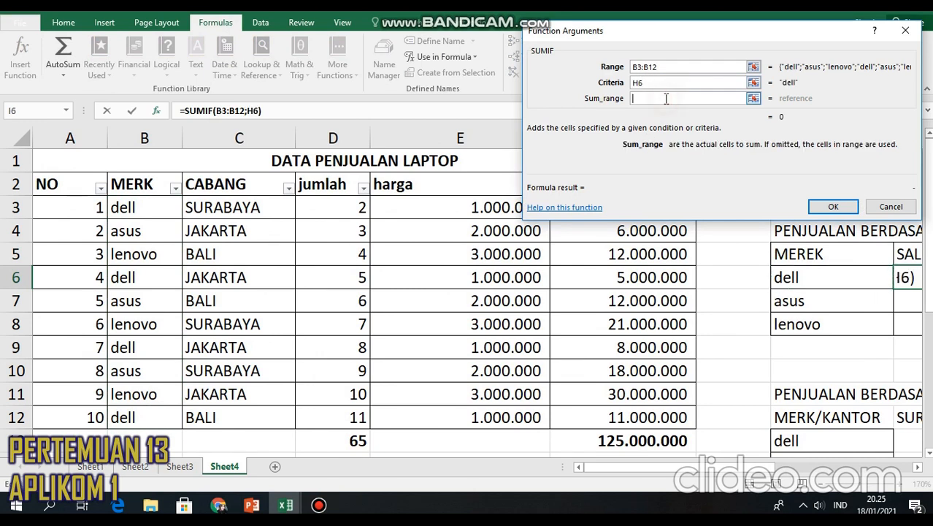
pyautogui.moveTo(704, 35); pyautogui.dragTo(324, 160)
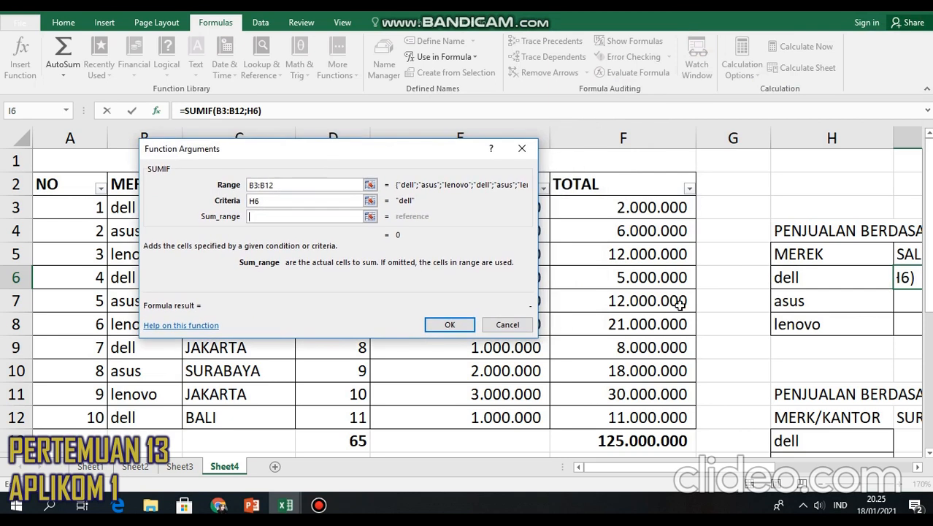
pyautogui.moveTo(664, 204); pyautogui.dragTo(669, 417)
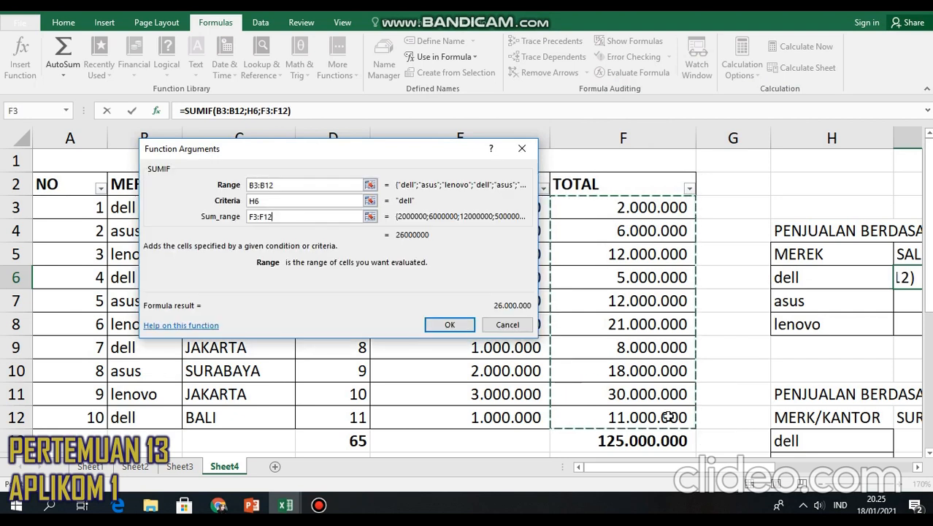
pyautogui.click(453, 325)
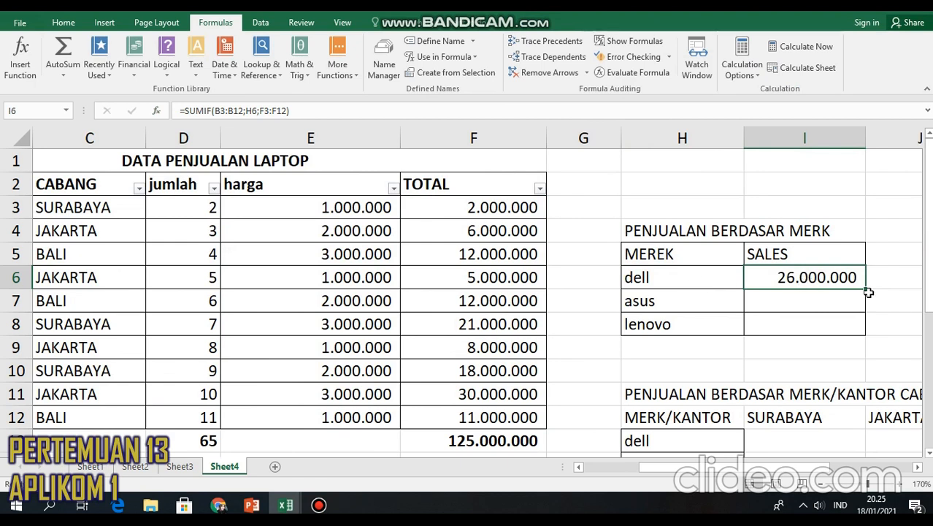
# - Copy the dell sales formula down to asus and lenovo, and total I6:I8 with SUM in I9
pyautogui.moveTo(865, 290); pyautogui.dragTo(864, 328)
pyautogui.click(834, 344)
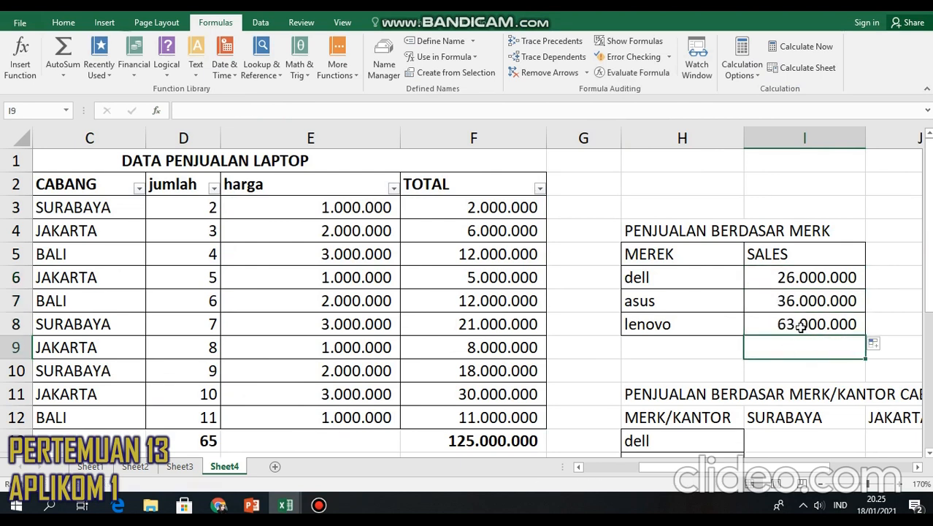
pyautogui.click(67, 74)
pyautogui.click(79, 90)
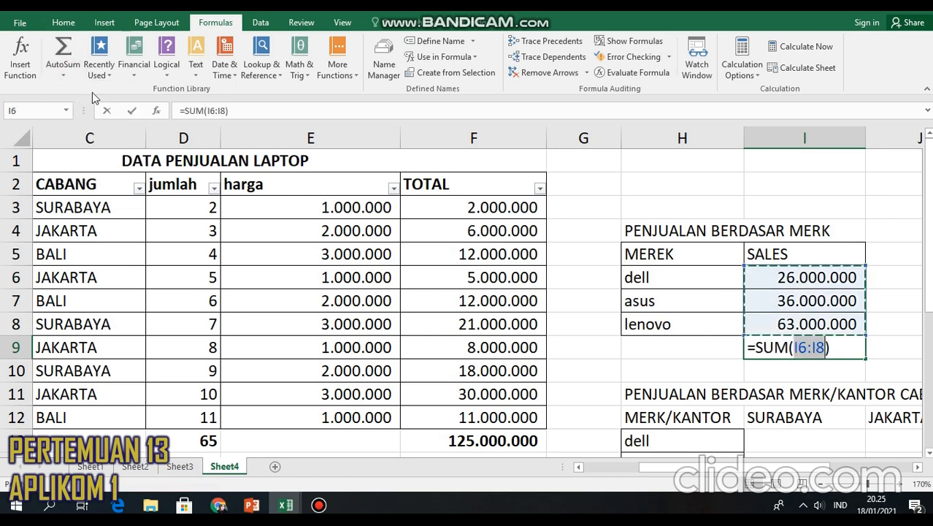
pyautogui.press('Return')
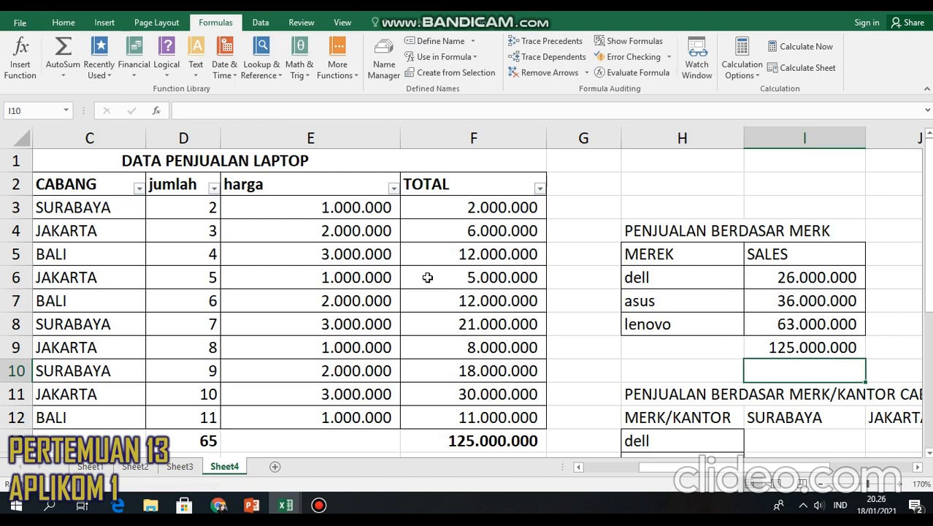
# - Compare the brand sales total in I9 with the grand total in F13, and examine the JUMLAH PENJUALAN BERDASARKAN MERK table
pyautogui.click(844, 352)
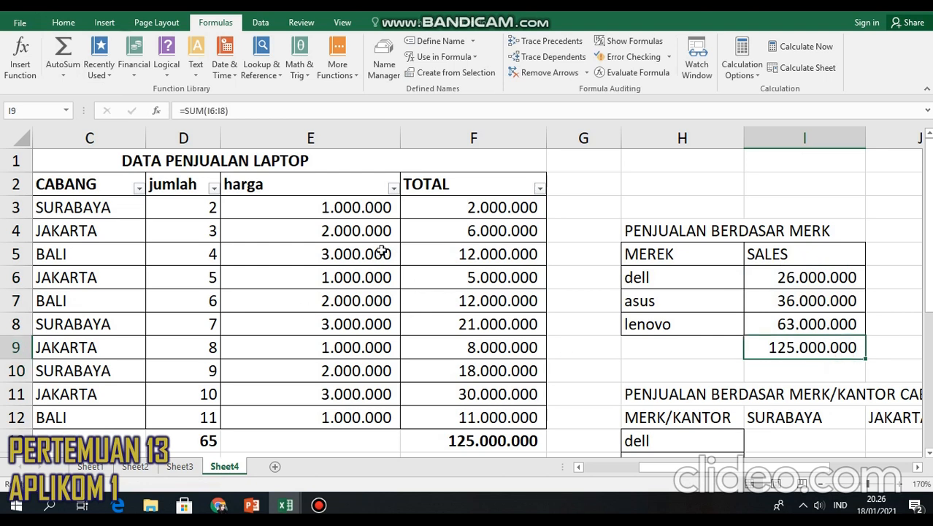
pyautogui.click(505, 440)
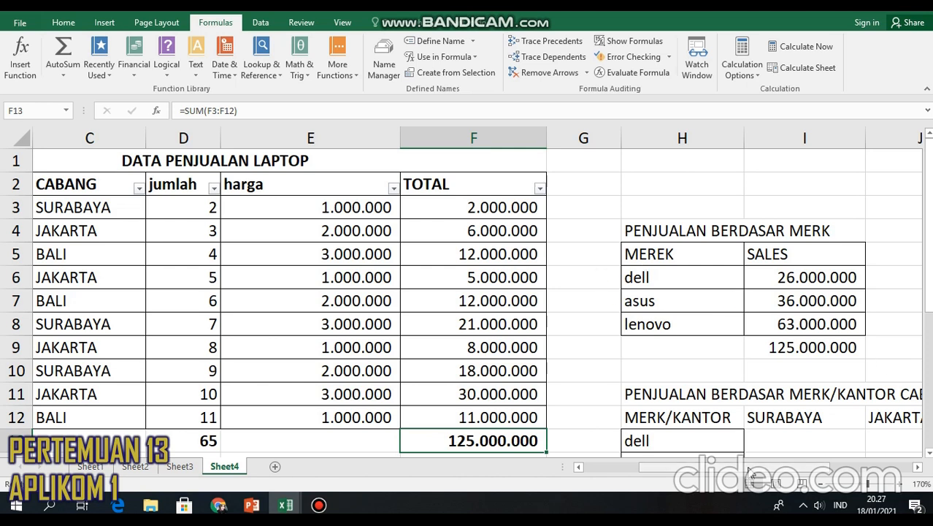
pyautogui.moveTo(745, 476); pyautogui.dragTo(808, 476)
pyautogui.moveTo(827, 473); pyautogui.dragTo(855, 468)
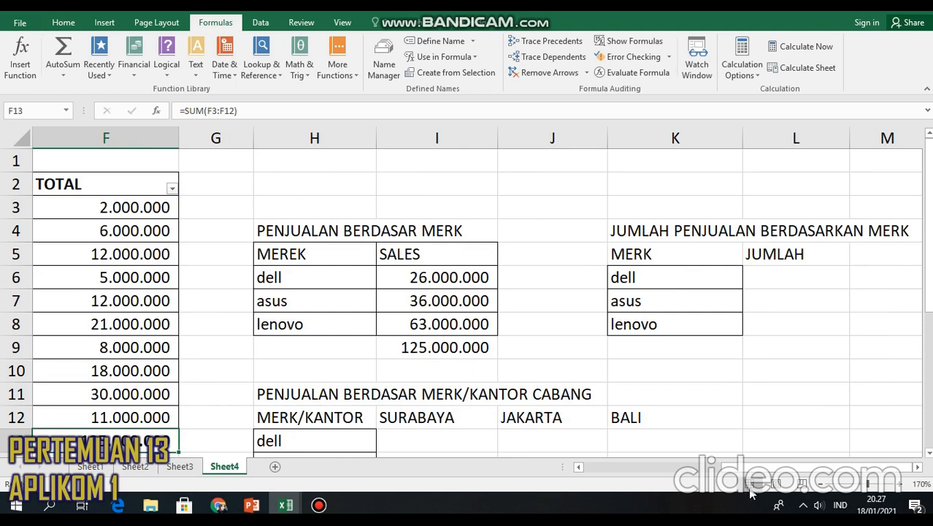
pyautogui.moveTo(758, 471); pyautogui.dragTo(593, 467)
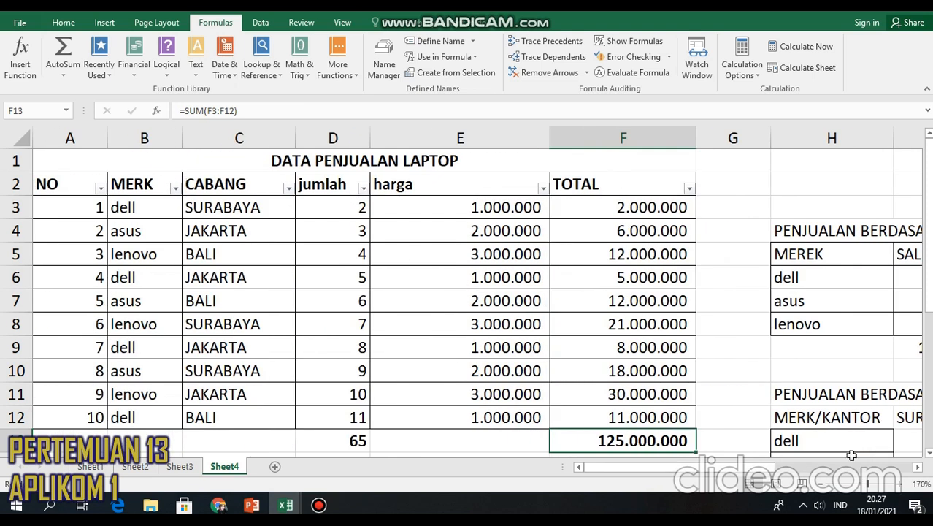
pyautogui.moveTo(746, 468); pyautogui.dragTo(882, 468)
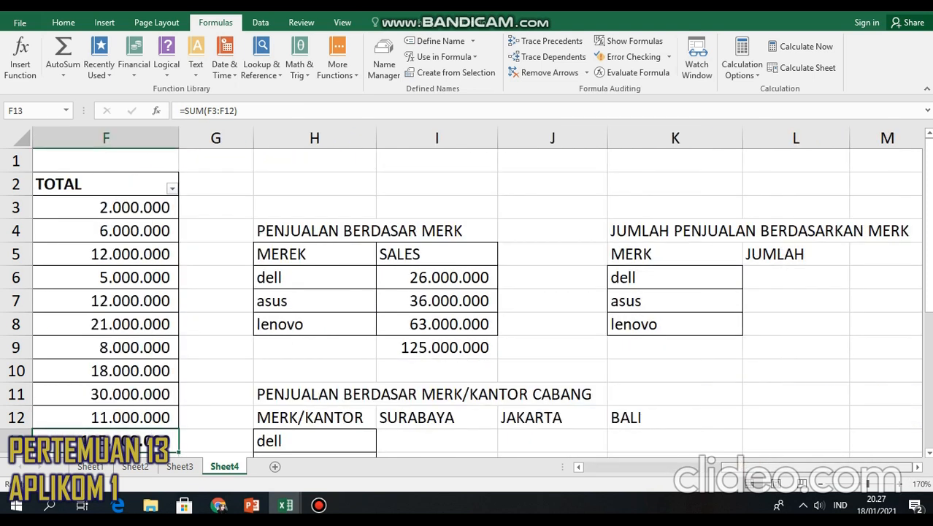
# - Insert a SUMIF function in dell's JUMLAH cell L6 with the MERK entries B3:B12 as its range
pyautogui.click(820, 283)
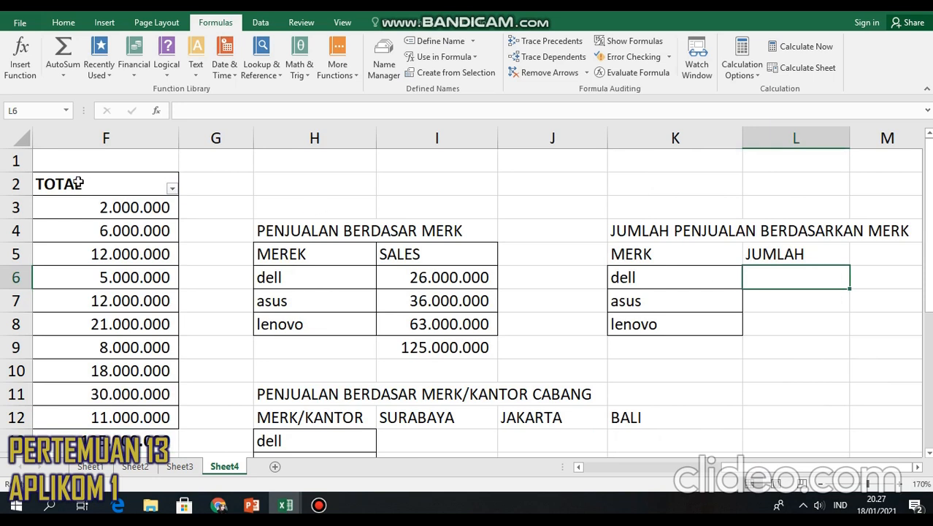
pyautogui.click(27, 73)
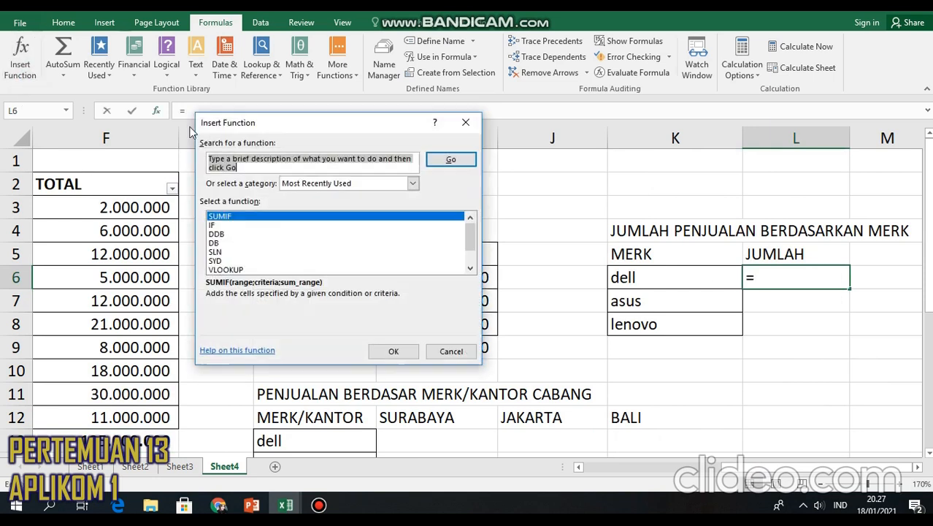
pyautogui.click(393, 351)
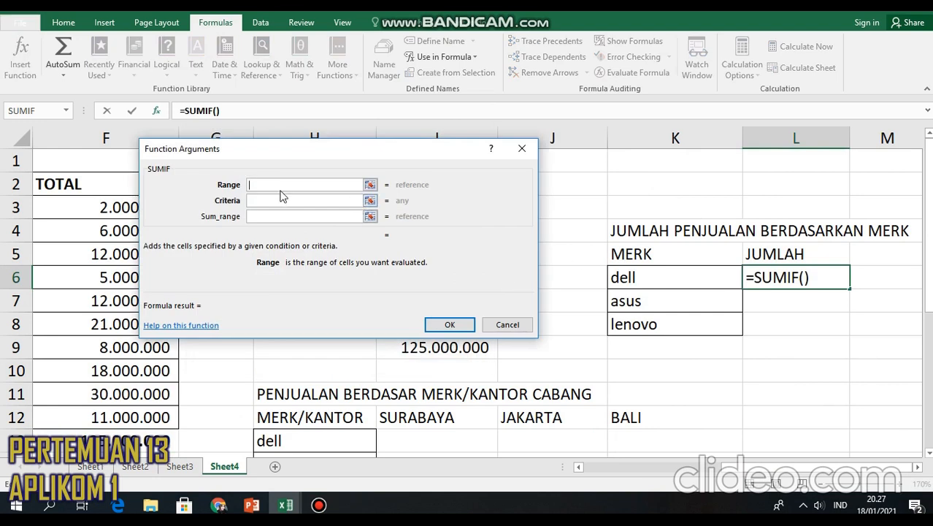
pyautogui.moveTo(379, 151); pyautogui.dragTo(579, 135)
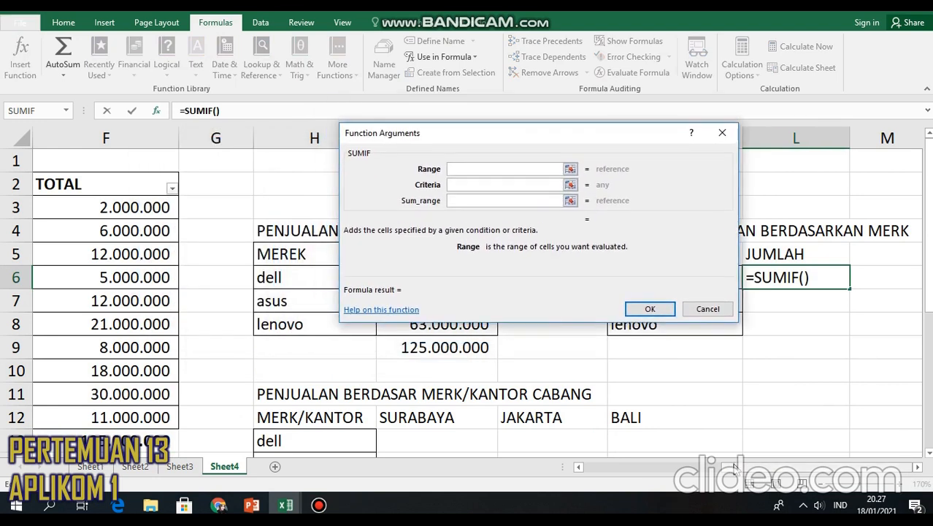
pyautogui.moveTo(731, 463); pyautogui.dragTo(574, 465)
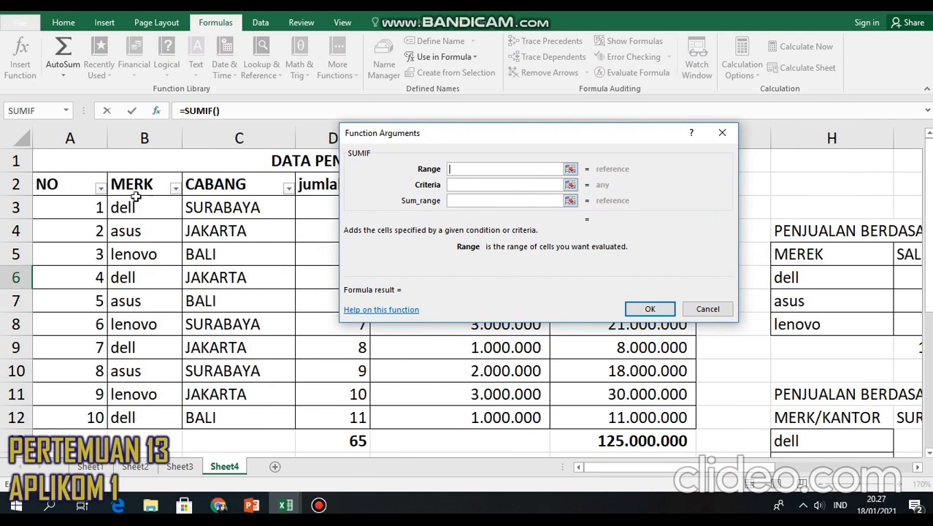
pyautogui.moveTo(141, 207); pyautogui.dragTo(155, 420)
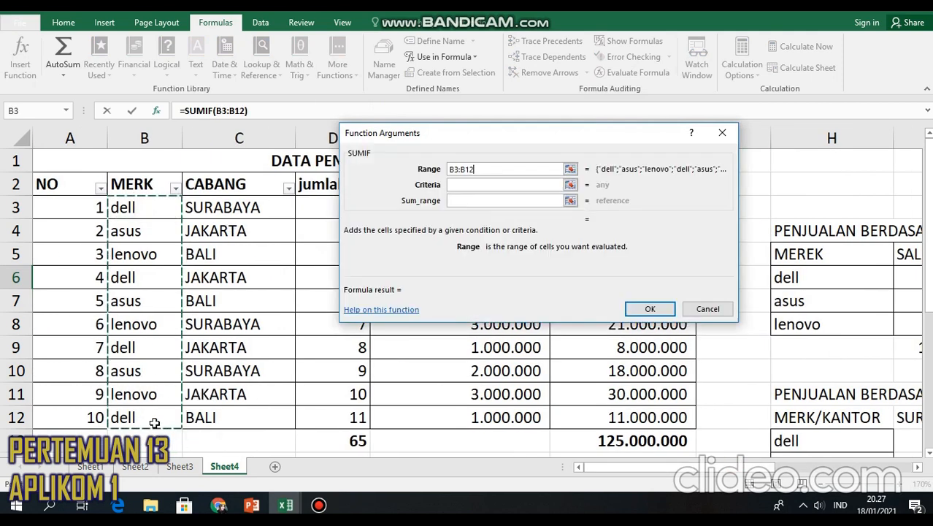
# - Complete the SUMIF in L6 with K6 as the criteria and the jumlah values D3:D12 as the sum range
pyautogui.click(463, 186)
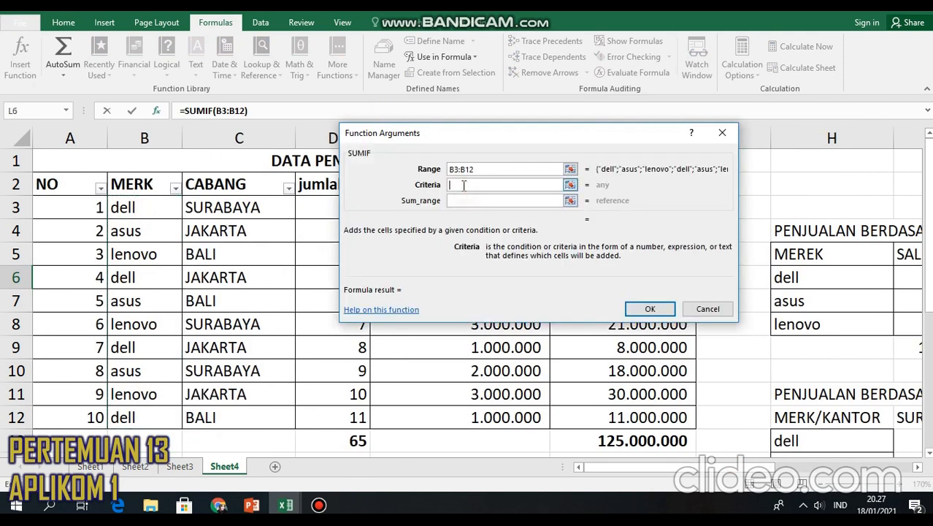
pyautogui.moveTo(750, 467); pyautogui.dragTo(835, 450)
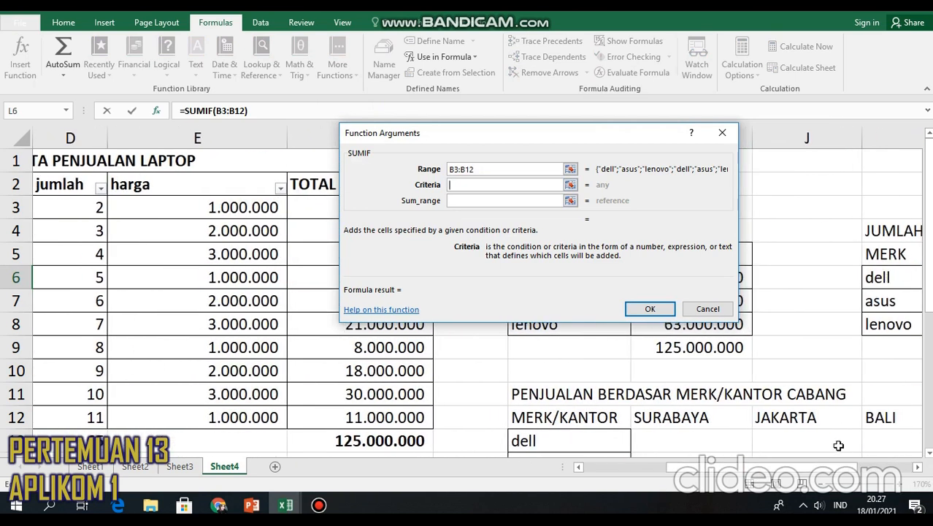
pyautogui.click(822, 489)
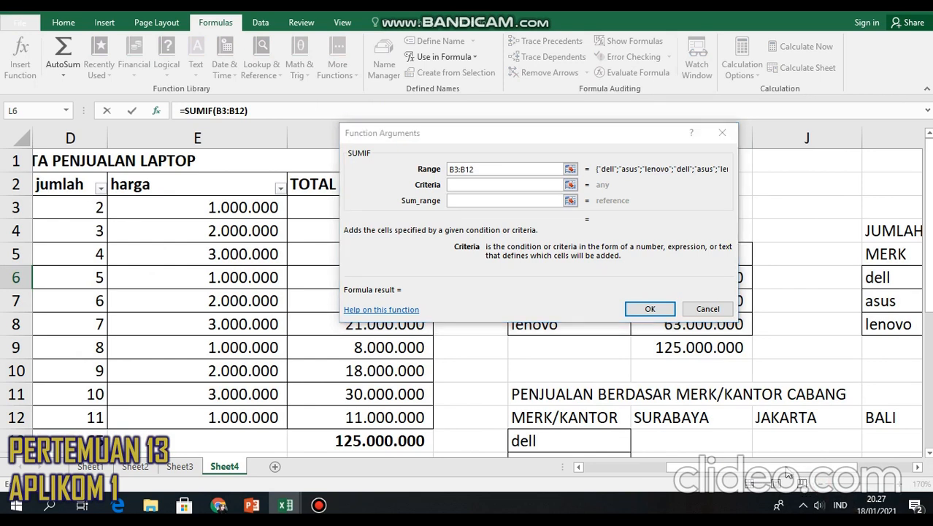
pyautogui.click(866, 278)
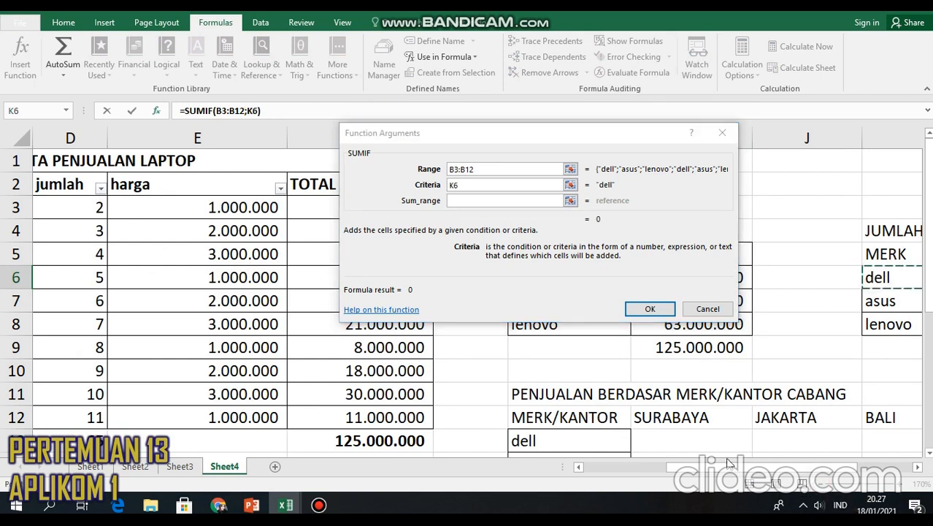
pyautogui.click(492, 201)
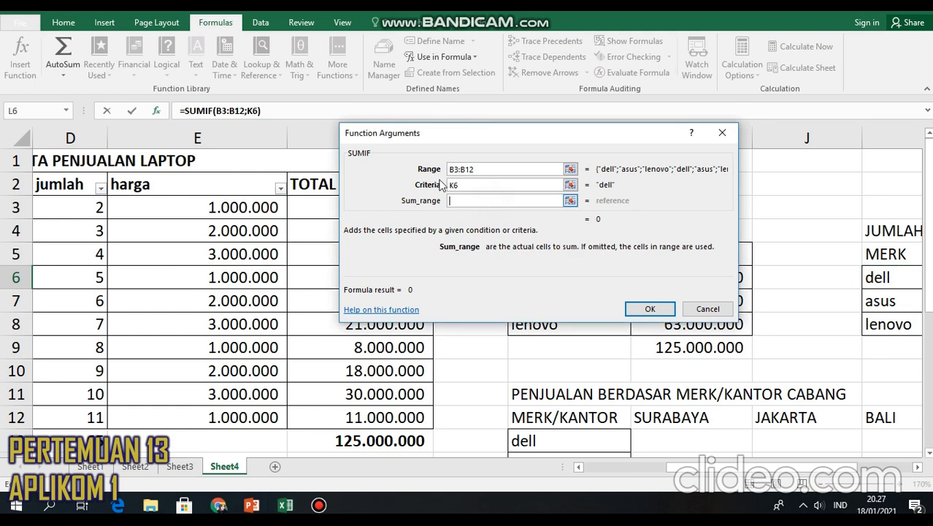
pyautogui.moveTo(464, 136); pyautogui.dragTo(593, 138)
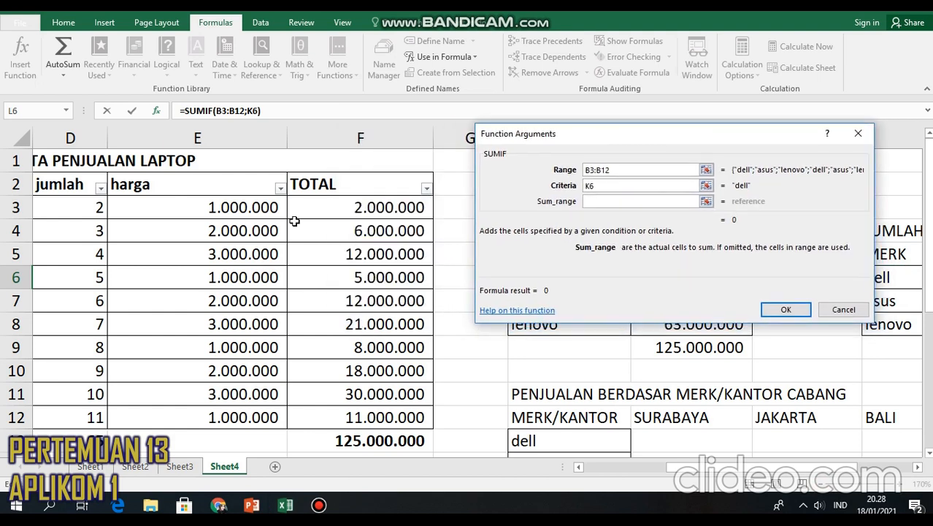
pyautogui.moveTo(667, 464)
pyautogui.mouseDown()
pyautogui.moveTo(649, 464)
pyautogui.moveTo(657, 464)
pyautogui.mouseUp()
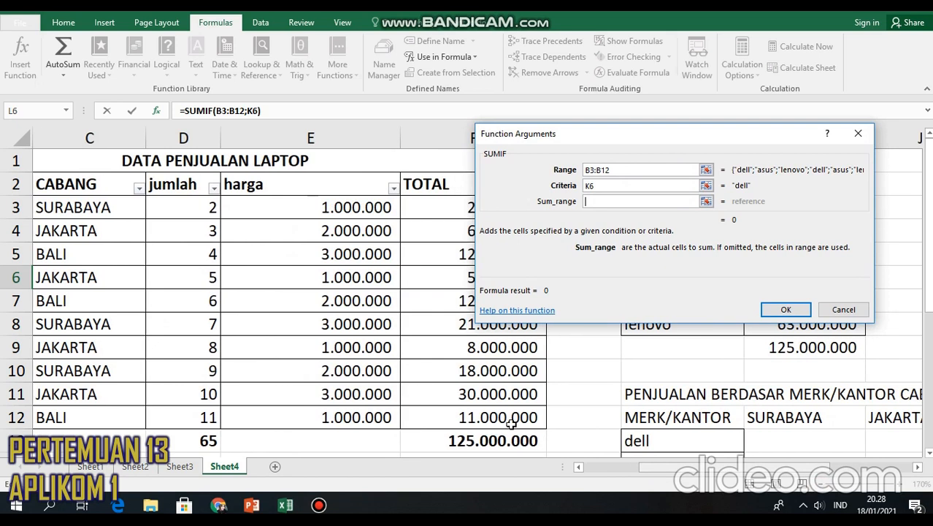
pyautogui.moveTo(185, 207); pyautogui.dragTo(205, 413)
pyautogui.click(778, 306)
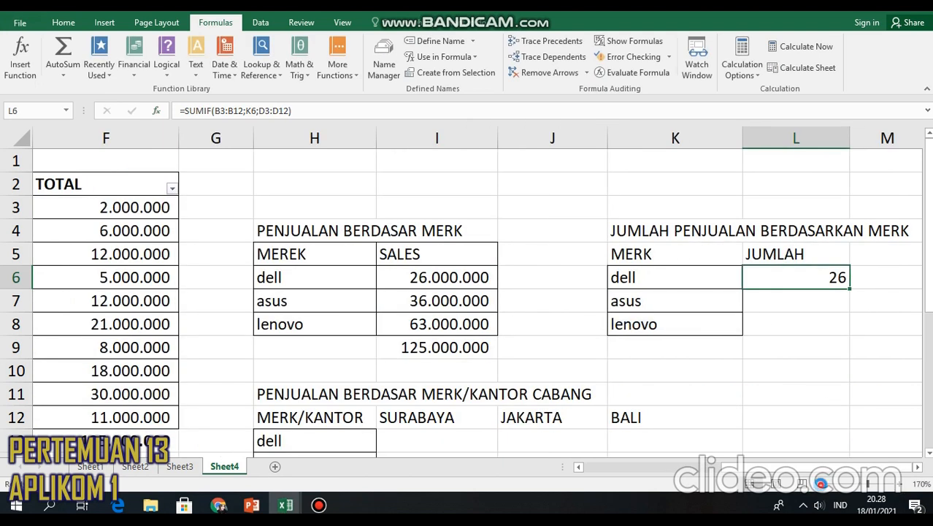
# - Copy the dell quantity formula down to asus and lenovo, and total L6:L8 with SUM in L9
pyautogui.click(821, 485)
pyautogui.click(821, 484)
pyautogui.click(821, 484)
pyautogui.click(822, 485)
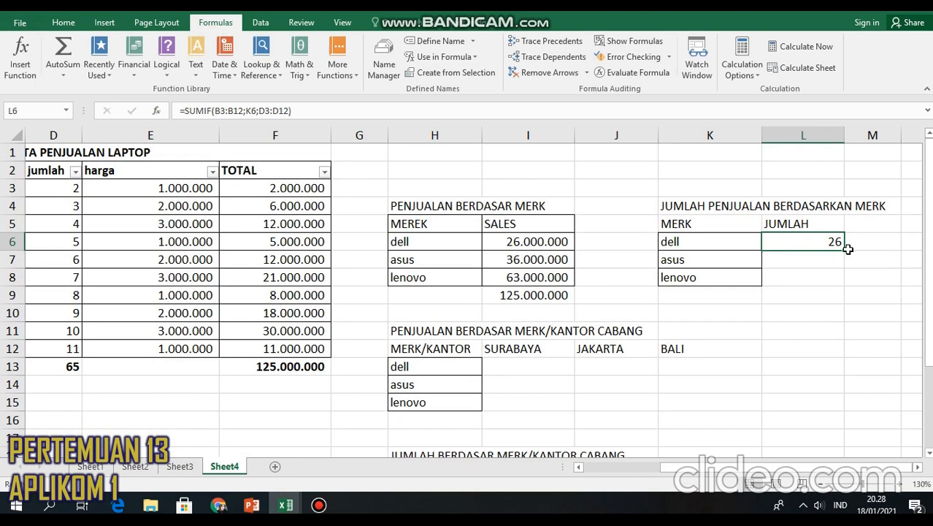
pyautogui.moveTo(845, 252); pyautogui.dragTo(842, 285)
pyautogui.click(826, 295)
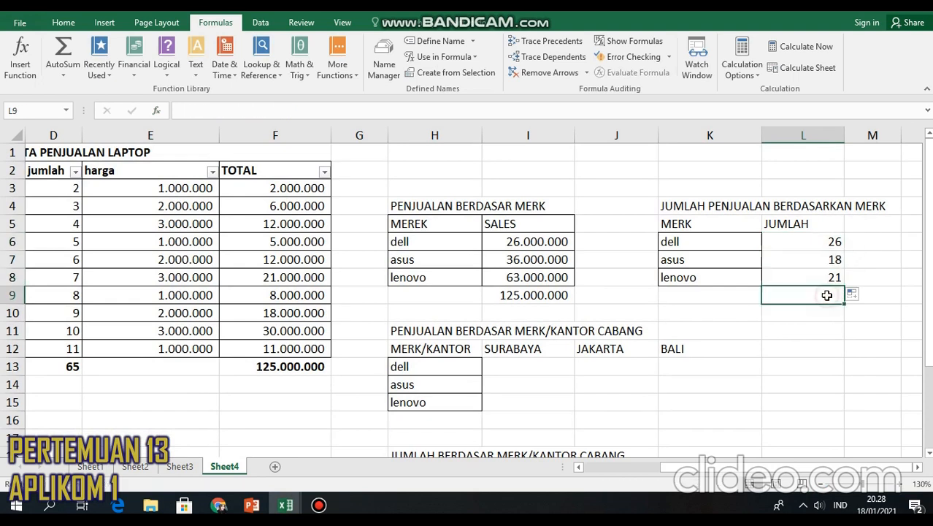
pyautogui.click(68, 76)
pyautogui.click(77, 93)
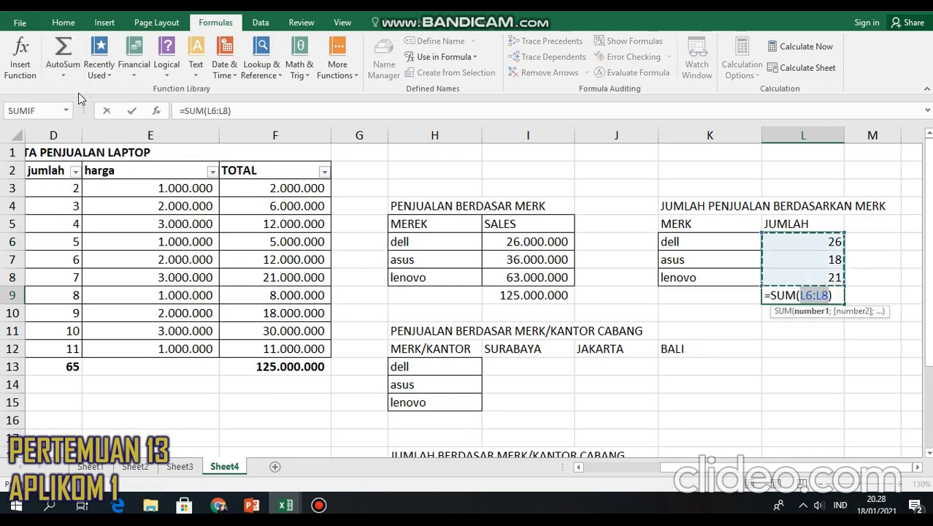
pyautogui.press('Return')
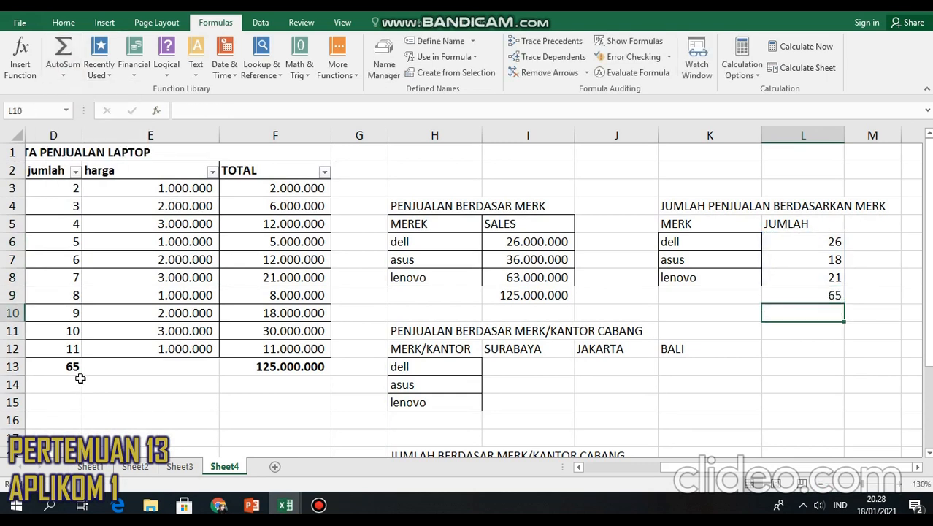
pyautogui.click(840, 296)
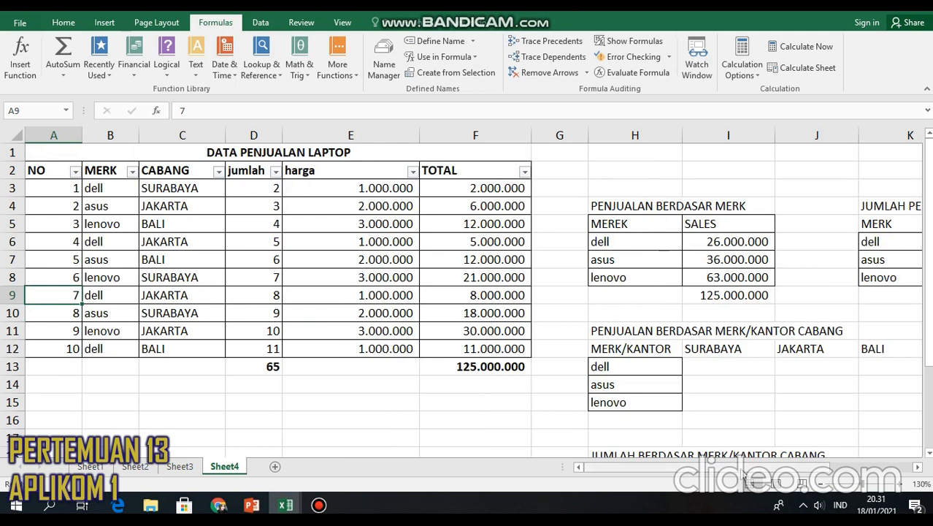
# - Copy the PENJUALAN BERDASAR MERK table H4:I9 to O4 and widen column P to fit the table title
pyautogui.moveTo(754, 467); pyautogui.dragTo(836, 464)
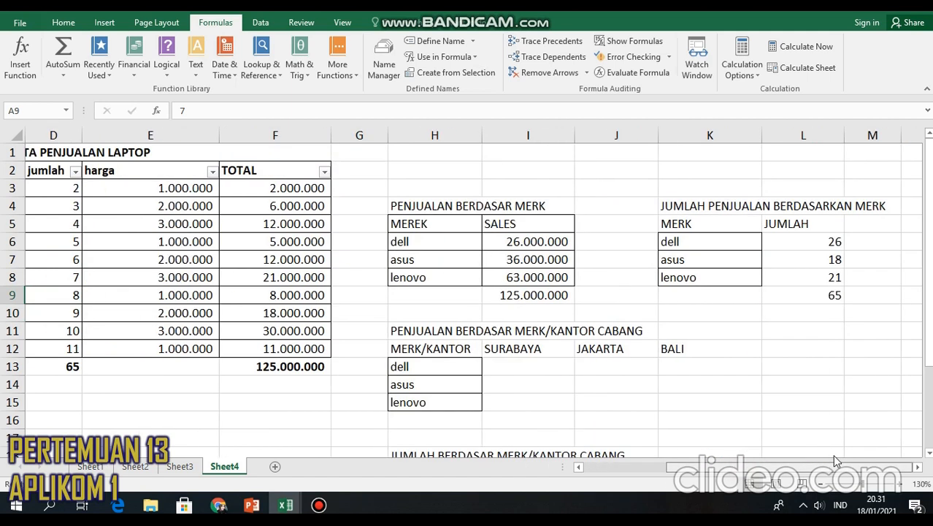
pyautogui.click(920, 467)
pyautogui.click(920, 468)
pyautogui.click(919, 468)
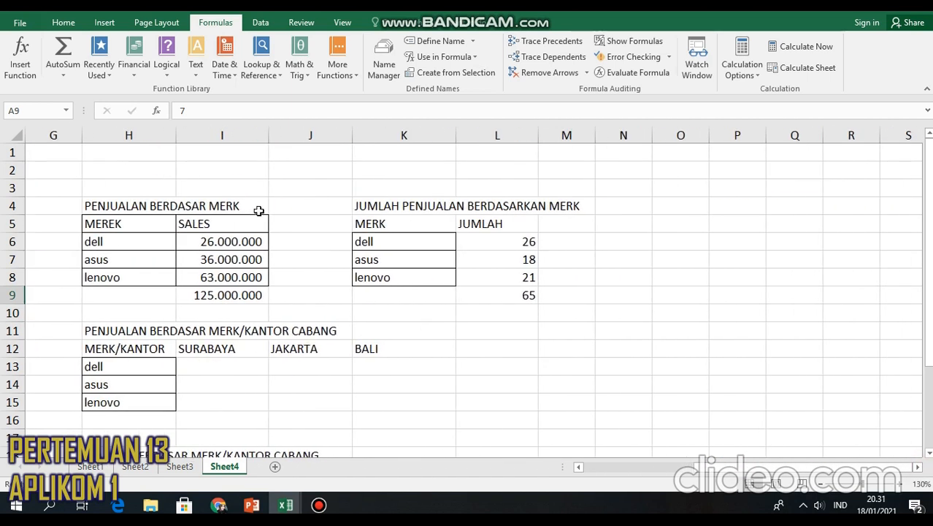
pyautogui.moveTo(111, 207); pyautogui.dragTo(241, 293)
pyautogui.hotkey('ctrl', 'c')
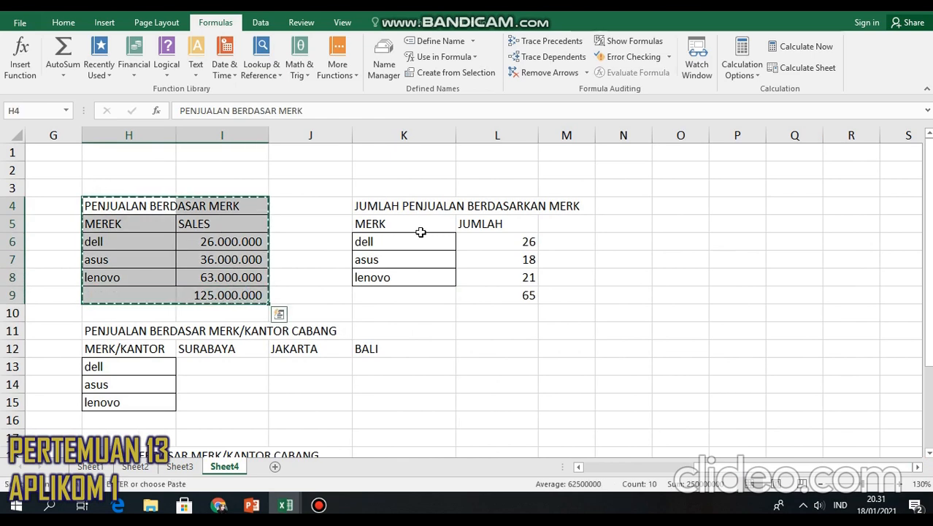
pyautogui.click(690, 211)
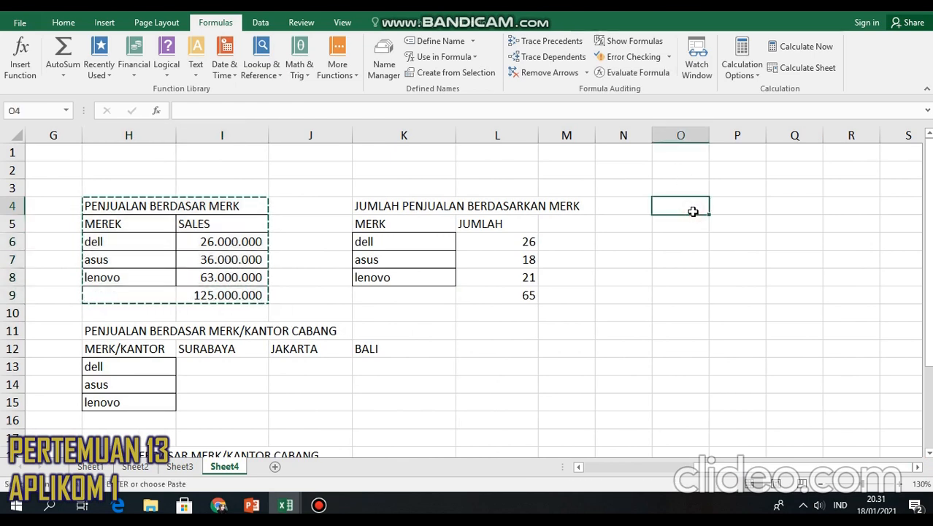
pyautogui.hotkey('ctrl', 'v')
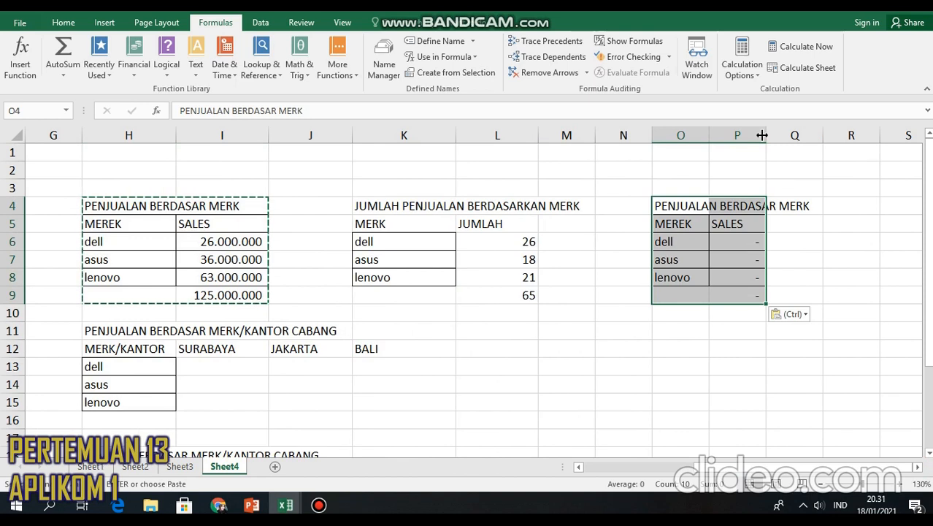
pyautogui.moveTo(765, 134); pyautogui.dragTo(809, 136)
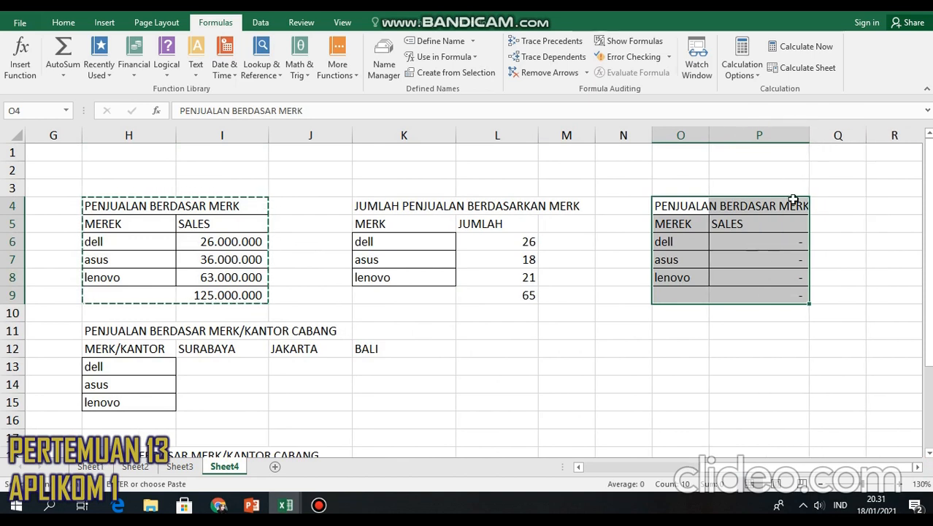
# - Change the copied table's title in O4 to PENJUALAN BERDASAR CABANG
pyautogui.doubleClick(796, 204)
pyautogui.click(671, 205)
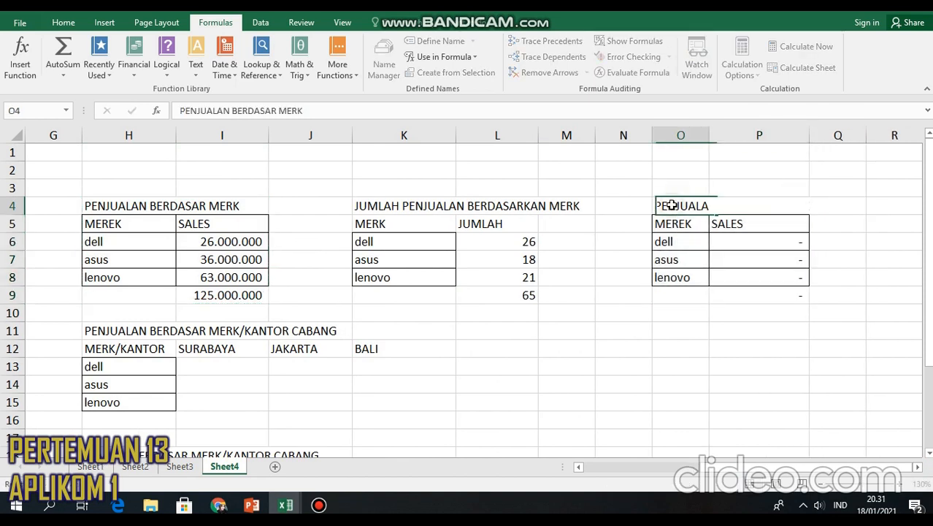
pyautogui.click(811, 206)
pyautogui.press('BackSpace')
pyautogui.press('BackSpace')
pyautogui.press('BackSpace')
pyautogui.press('BackSpace')
pyautogui.write('CABANG')
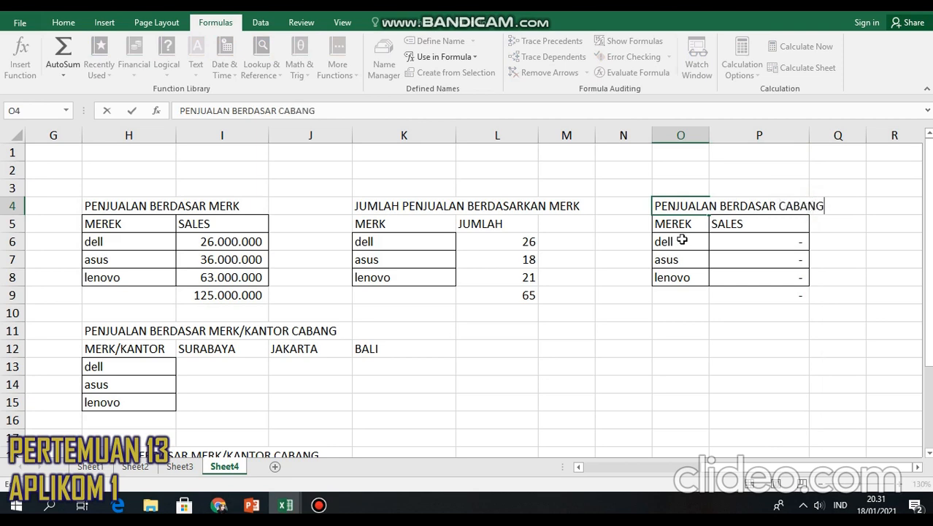
# - Replace the brand names in O6:O8 with the branches SURABAYA, JAKARTA and BALI copied from C3:C5
pyautogui.moveTo(676, 241); pyautogui.dragTo(683, 276)
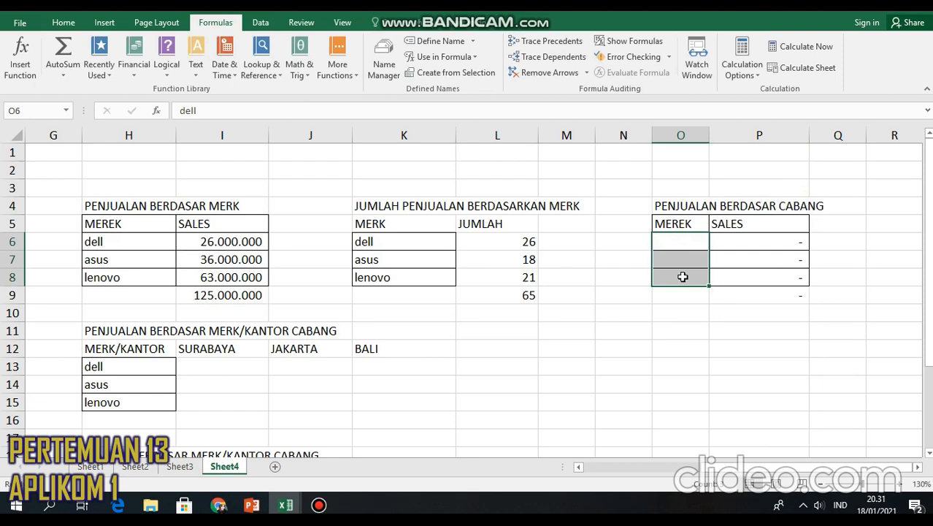
pyautogui.moveTo(787, 467); pyautogui.dragTo(652, 468)
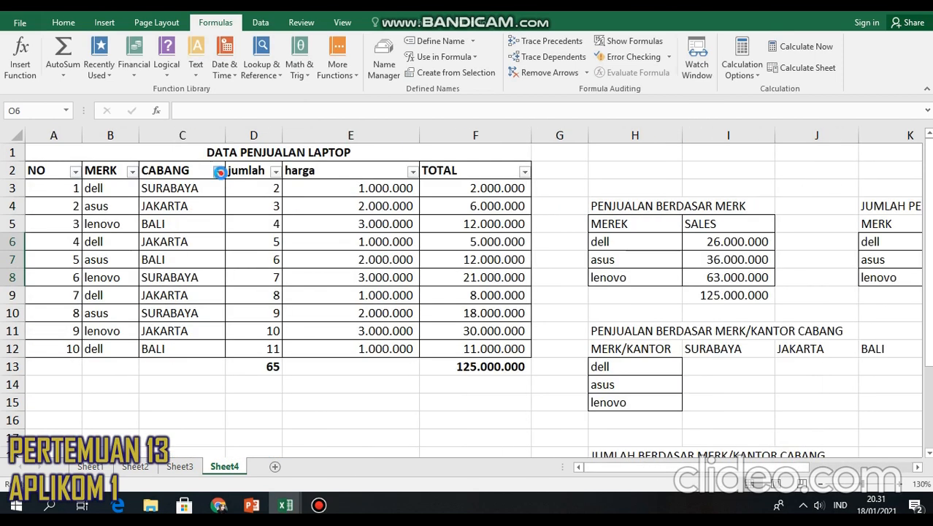
pyautogui.click(219, 172)
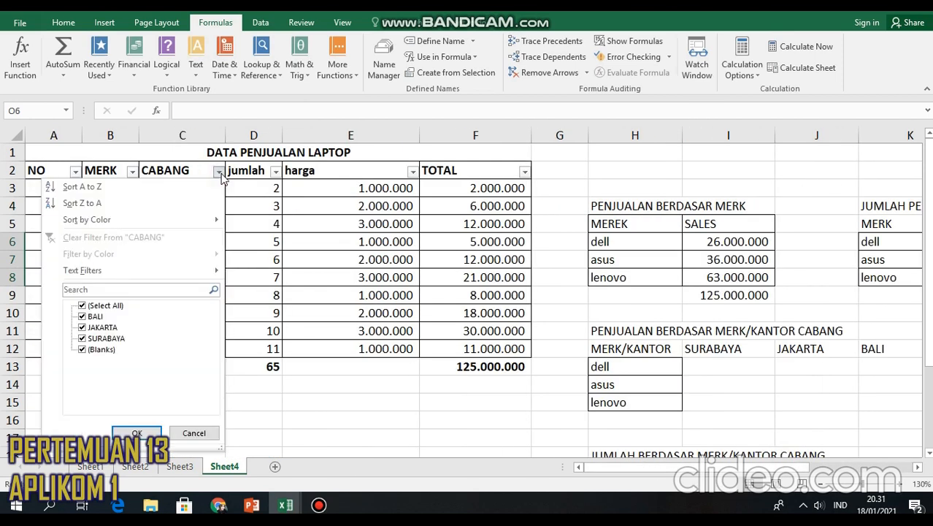
pyautogui.click(561, 311)
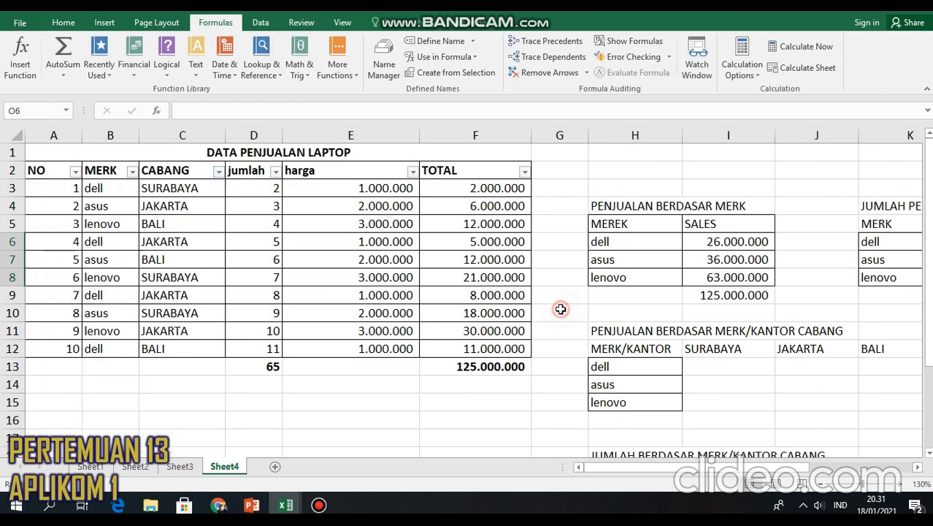
pyautogui.moveTo(189, 188); pyautogui.dragTo(196, 219)
pyautogui.hotkey('ctrl', 'c')
pyautogui.moveTo(652, 469); pyautogui.dragTo(798, 474)
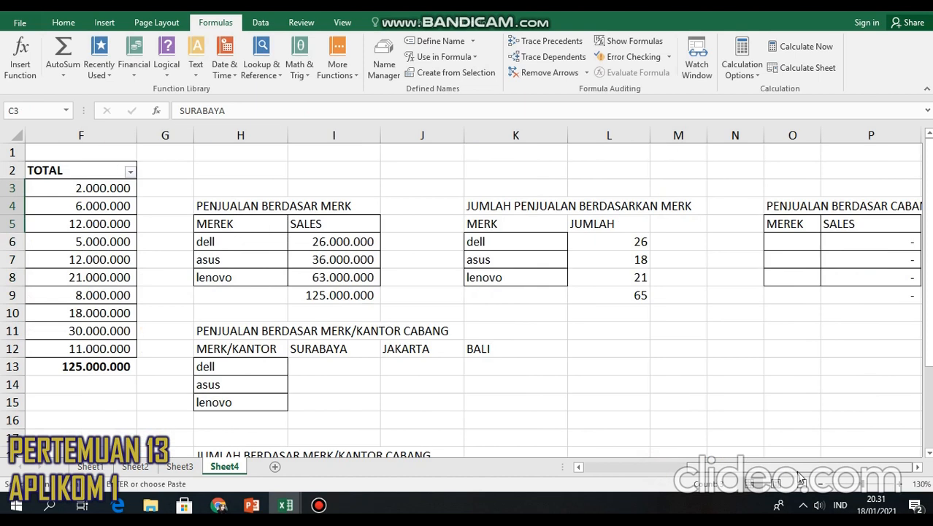
pyautogui.click(796, 244)
pyautogui.hotkey('ctrl', 'v')
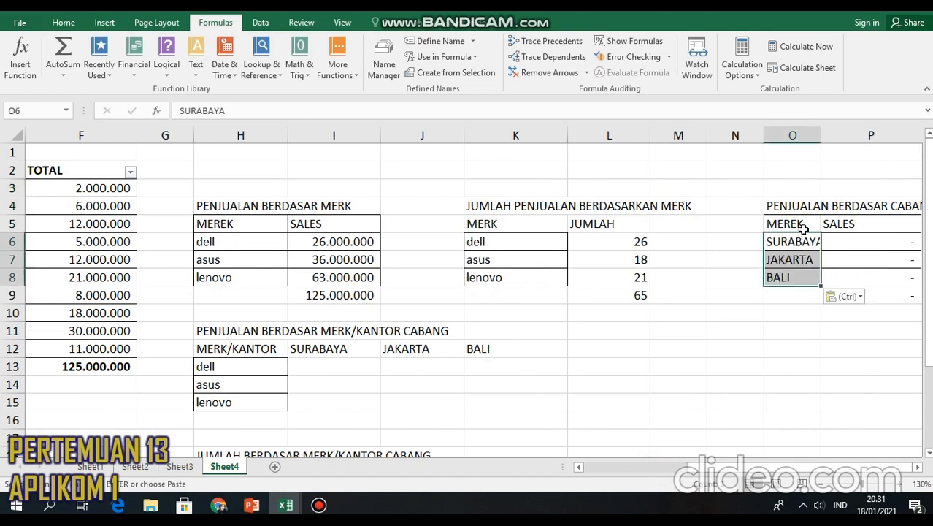
# - Change the MEREK header in O5 of the branch table to CABANG
pyautogui.click(808, 224)
pyautogui.doubleClick(808, 224)
pyautogui.press('BackSpace')
pyautogui.press('BackSpace')
pyautogui.press('BackSpace')
pyautogui.press('BackSpace')
pyautogui.press('BackSpace')
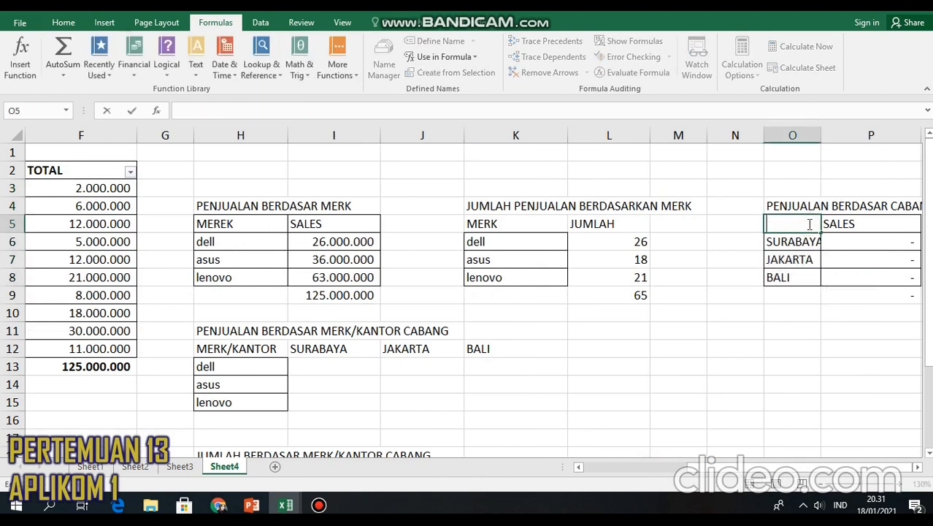
pyautogui.write('CABANG')
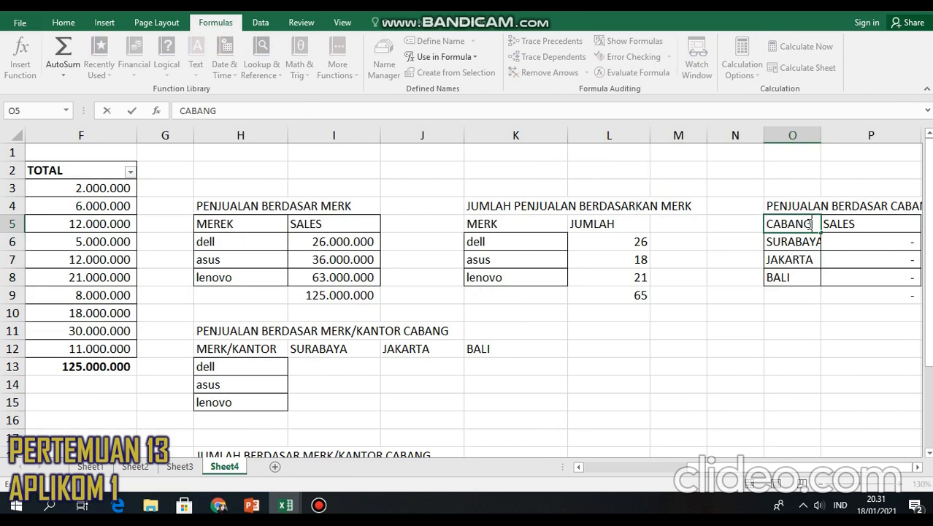
pyautogui.click(847, 240)
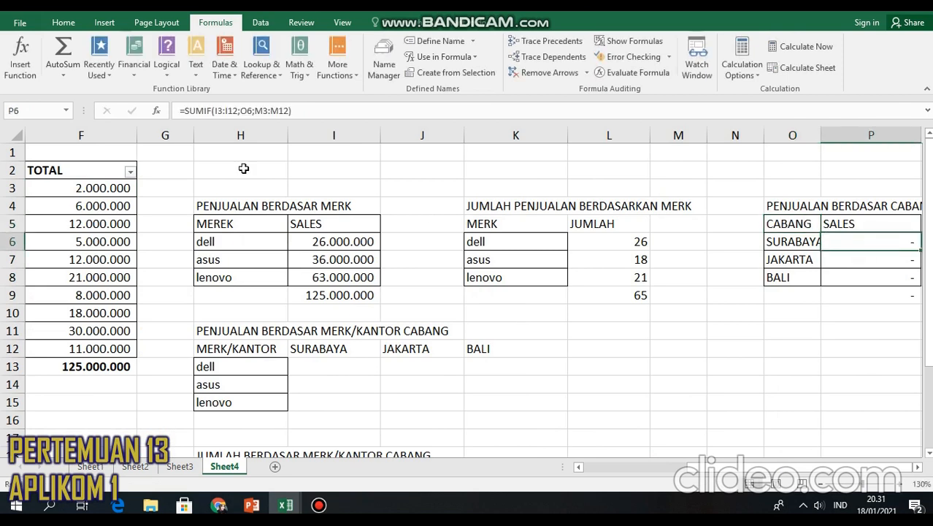
pyautogui.click(26, 62)
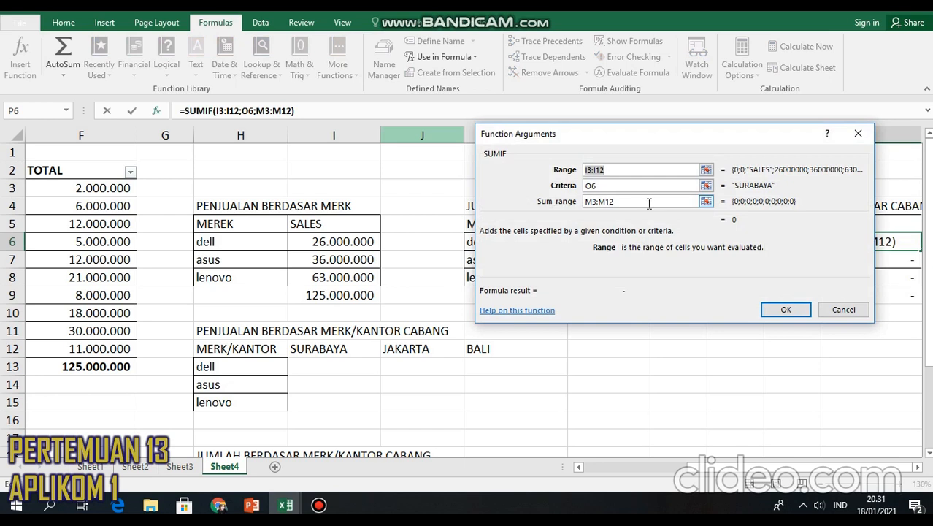
pyautogui.press('BackSpace')
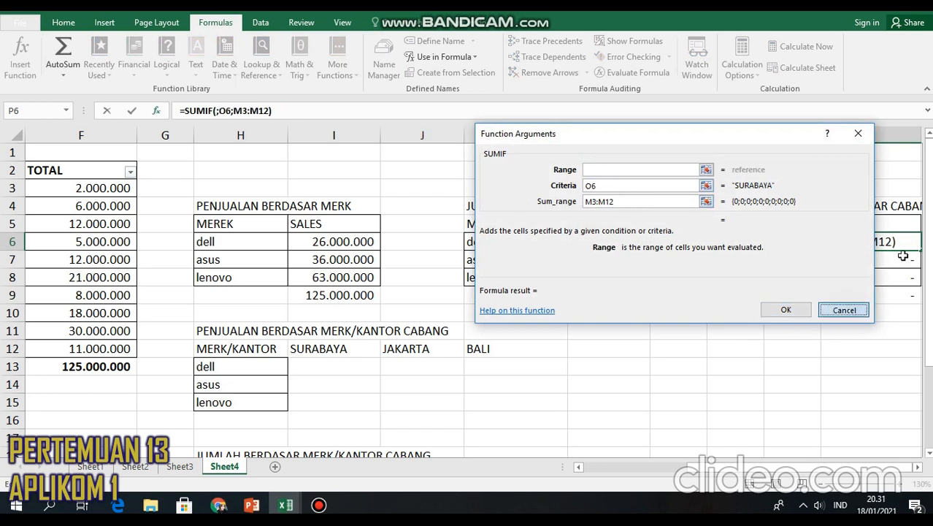
pyautogui.press('Escape')
# - Clear the copied formulas from P6:P8 and begin a new SUMIF in P6 with C3:C12 as the range
pyautogui.moveTo(906, 240); pyautogui.dragTo(877, 274)
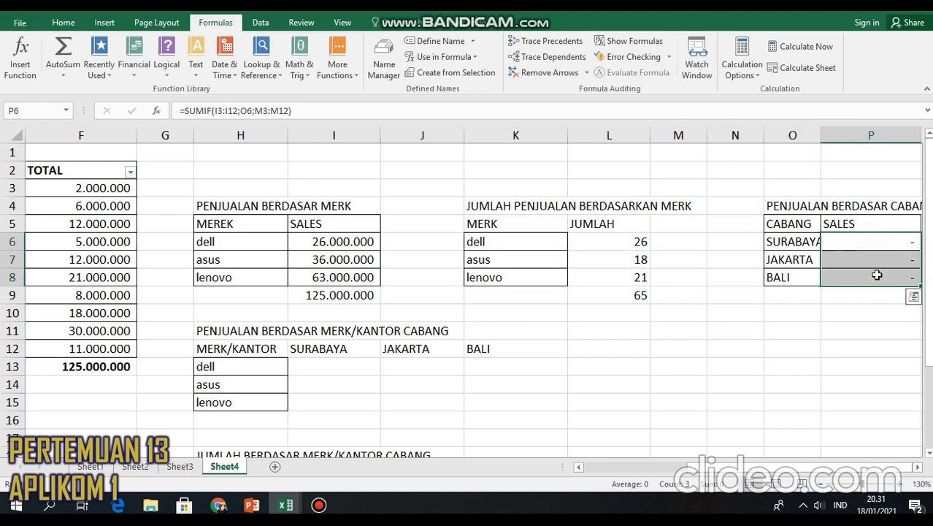
pyautogui.press('Delete')
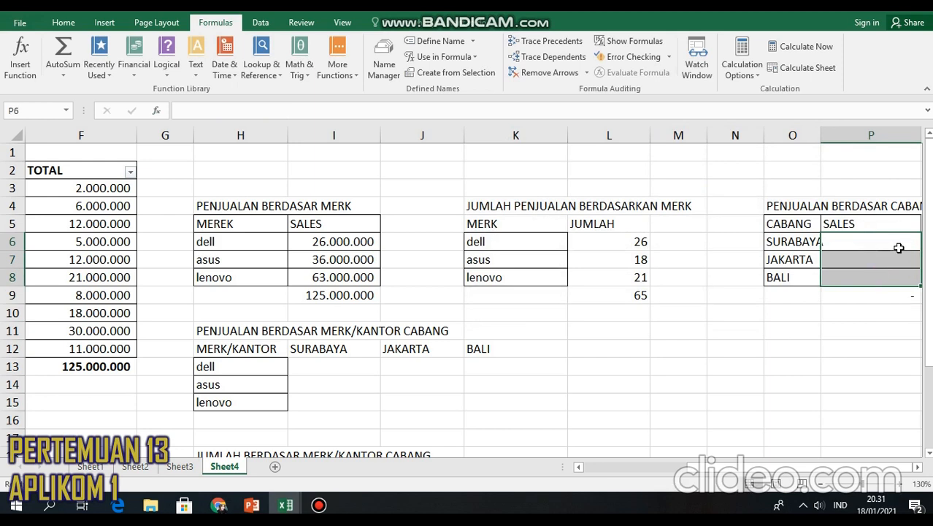
pyautogui.click(898, 248)
pyautogui.click(21, 68)
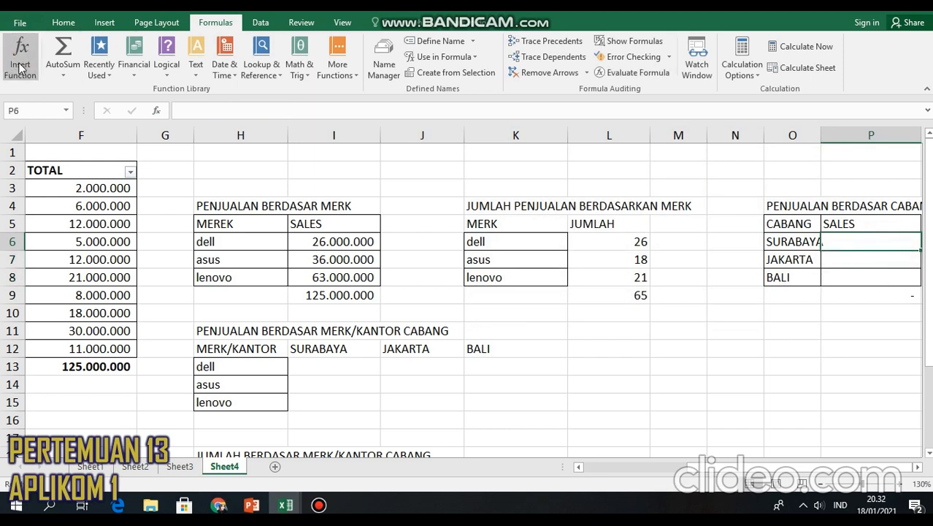
pyautogui.click(727, 338)
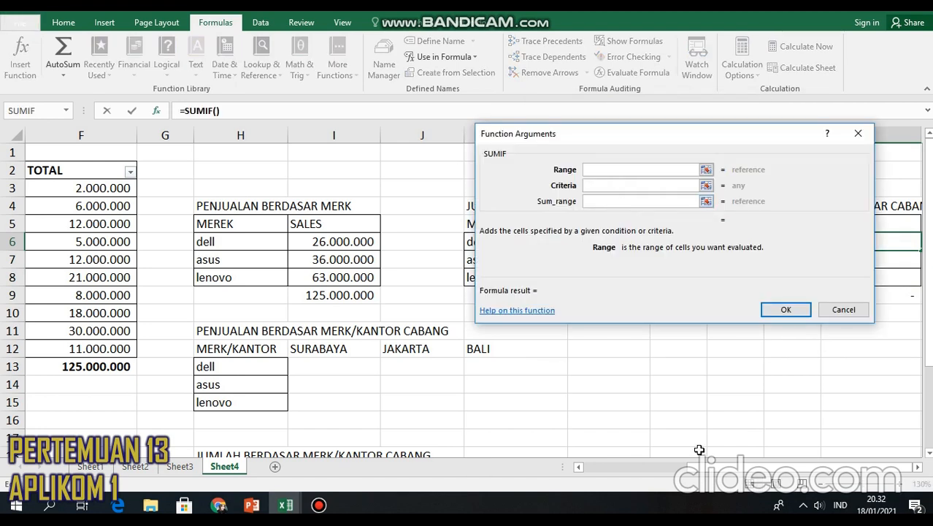
pyautogui.moveTo(694, 467); pyautogui.dragTo(596, 447)
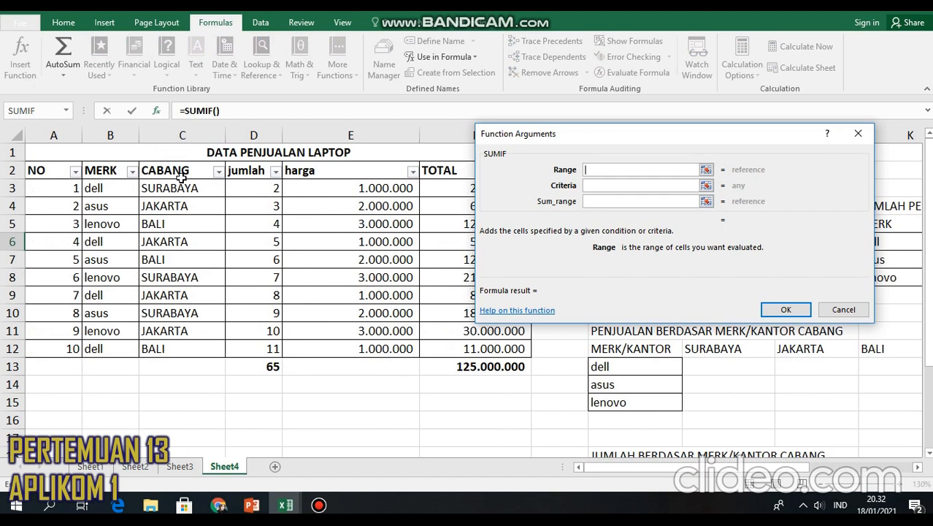
pyautogui.moveTo(185, 188); pyautogui.dragTo(192, 352)
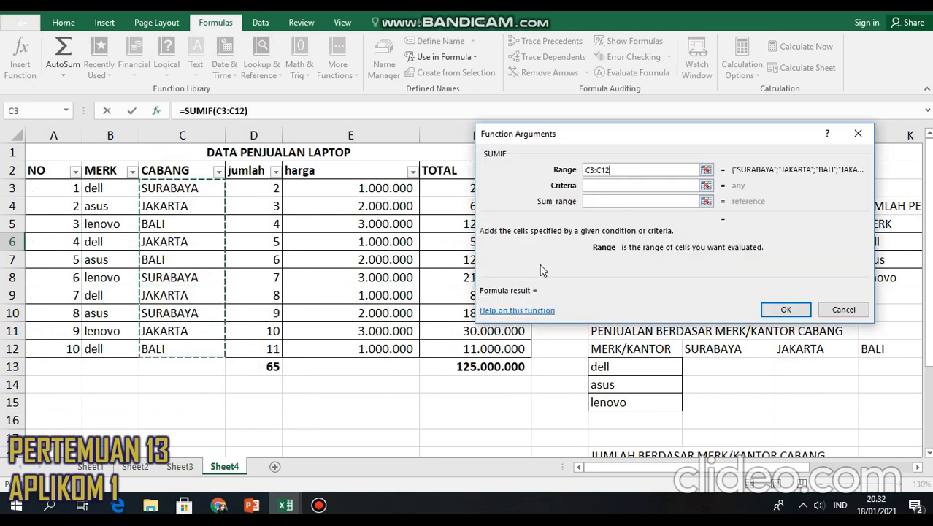
# - Complete the SUMIF in P6 with O6 as the criteria and F3:F12 as the sum range
pyautogui.click(599, 187)
pyautogui.moveTo(715, 467); pyautogui.dragTo(814, 463)
pyautogui.moveTo(774, 141); pyautogui.dragTo(515, 170)
pyautogui.click(807, 240)
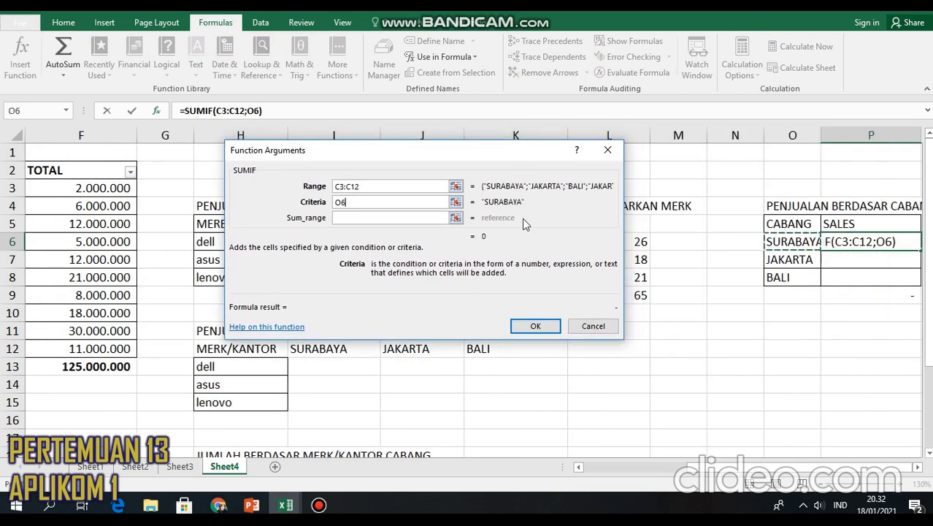
pyautogui.click(372, 218)
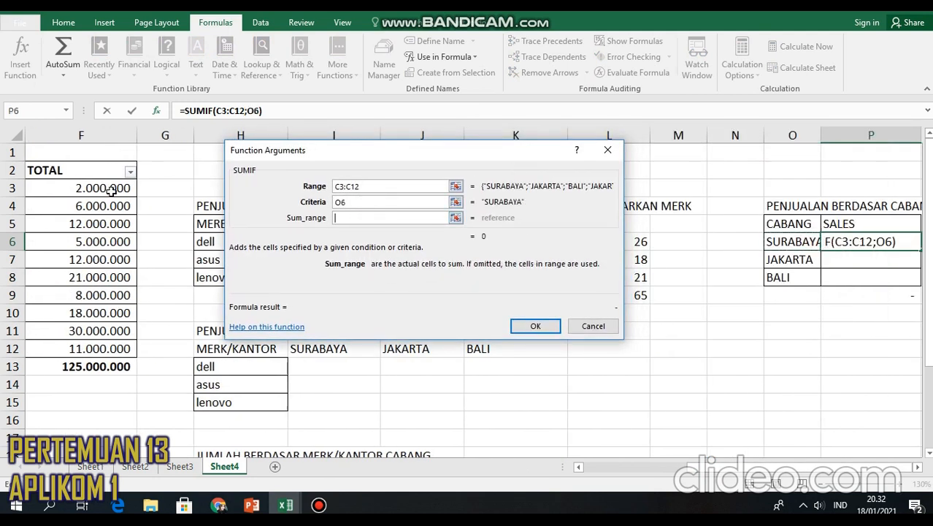
pyautogui.click(675, 465)
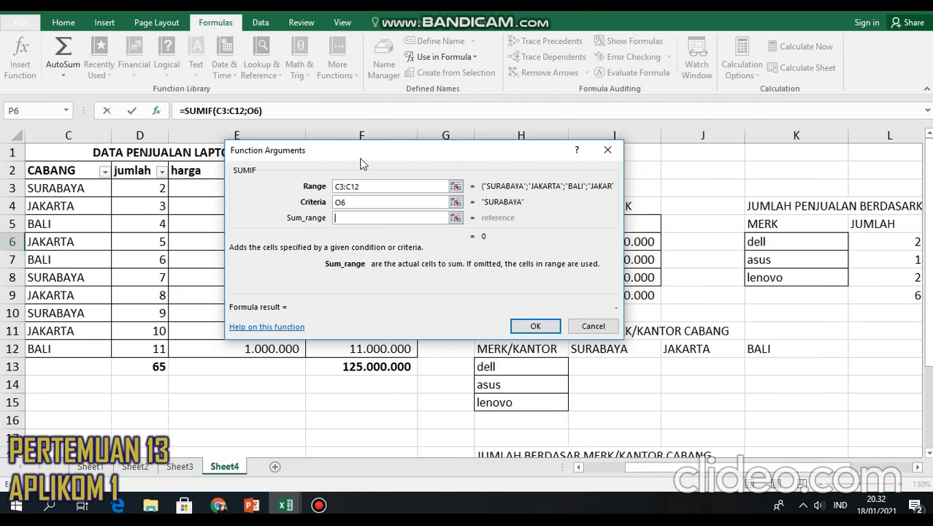
pyautogui.moveTo(362, 158); pyautogui.dragTo(653, 192)
pyautogui.moveTo(389, 187); pyautogui.dragTo(401, 348)
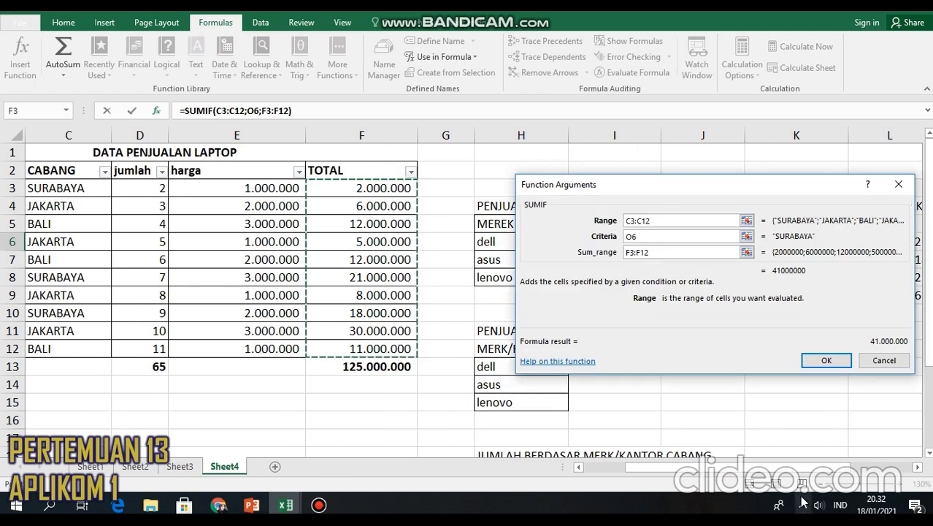
pyautogui.click(842, 361)
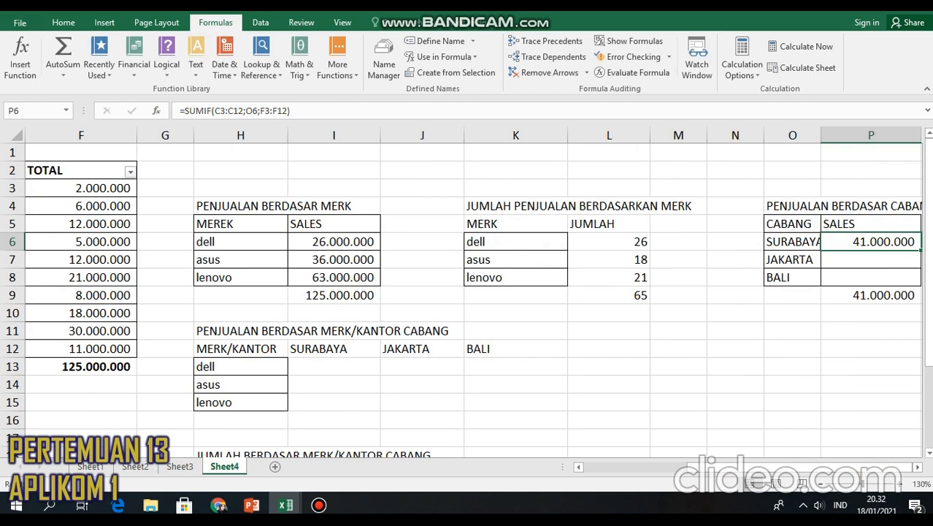
# - Fill the SURABAYA sales formula in P6 down to P8 for JAKARTA and BALI, and check the total in P9
pyautogui.click(920, 471)
pyautogui.click(919, 471)
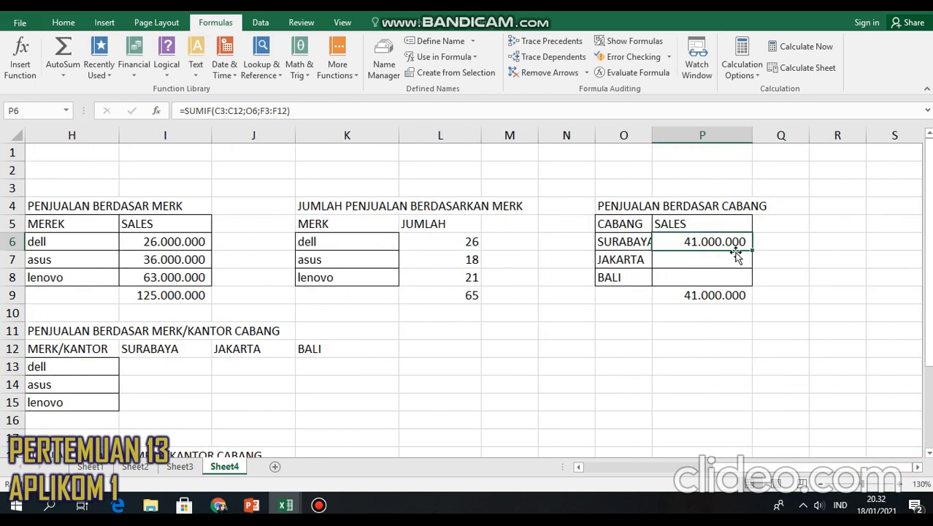
pyautogui.moveTo(751, 249); pyautogui.dragTo(743, 281)
pyautogui.click(734, 292)
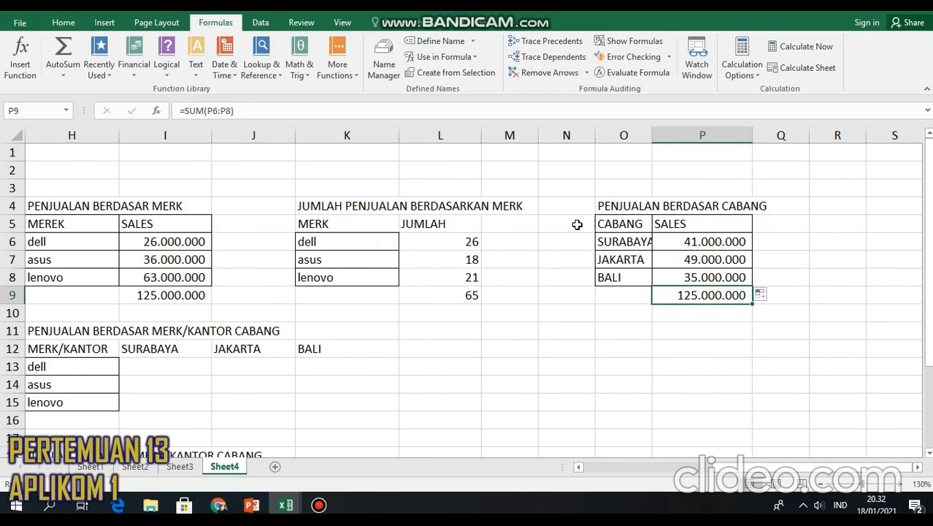
# - Copy the PENJUALAN BERDASAR CABANG table O4:P9 to R4
pyautogui.moveTo(626, 205); pyautogui.dragTo(734, 291)
pyautogui.hotkey('ctrl', 'c')
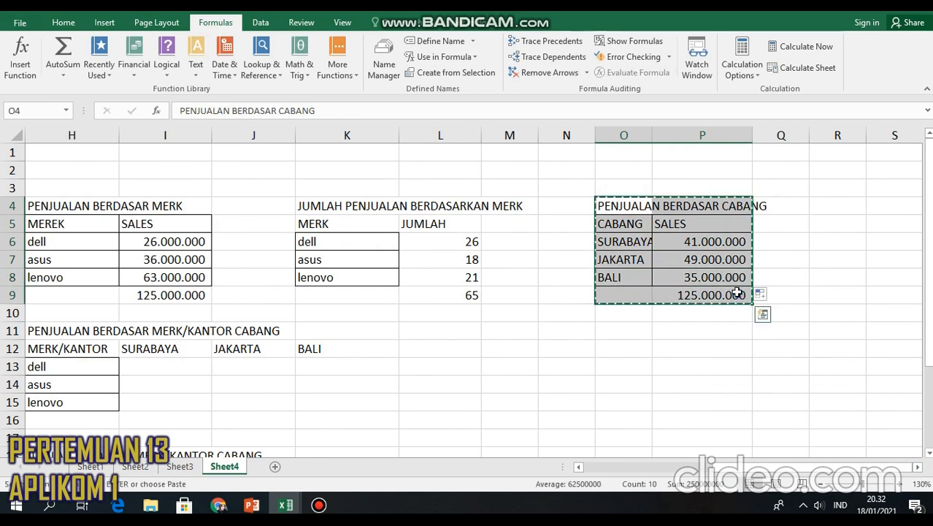
pyautogui.click(828, 210)
pyautogui.hotkey('ctrl', 'v')
pyautogui.hscroll(1, 761, 292)
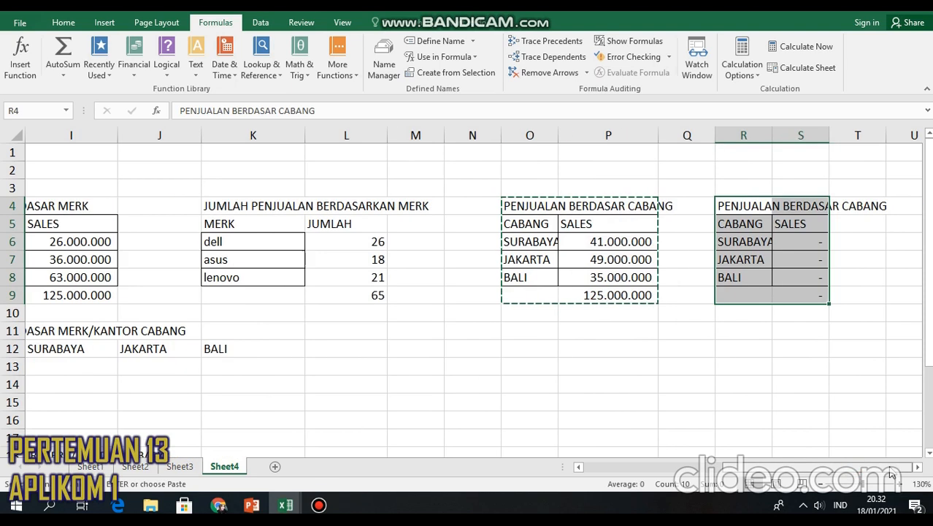
# - Change the copied table's title in R4 to JUMLAH BARANG BERDASAR CABANG
pyautogui.doubleClick(752, 208)
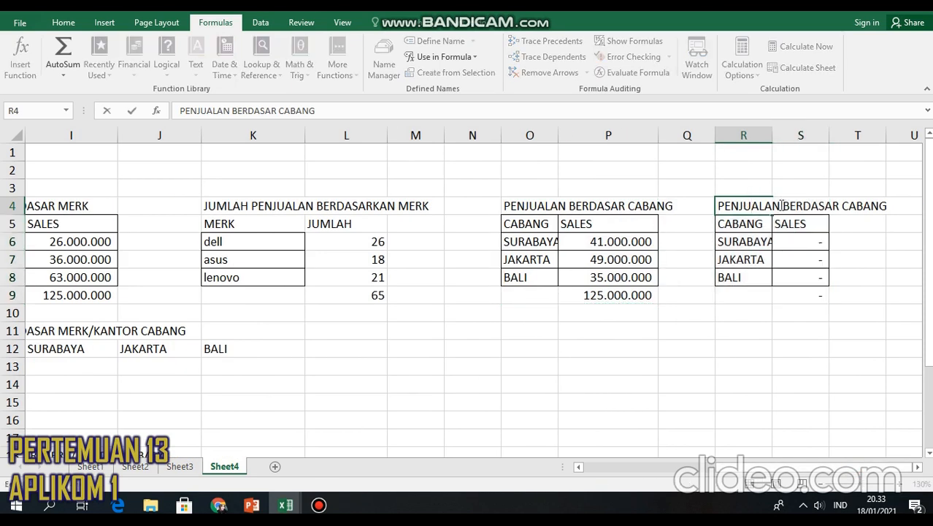
pyautogui.doubleClick(781, 206)
pyautogui.press('BackSpace')
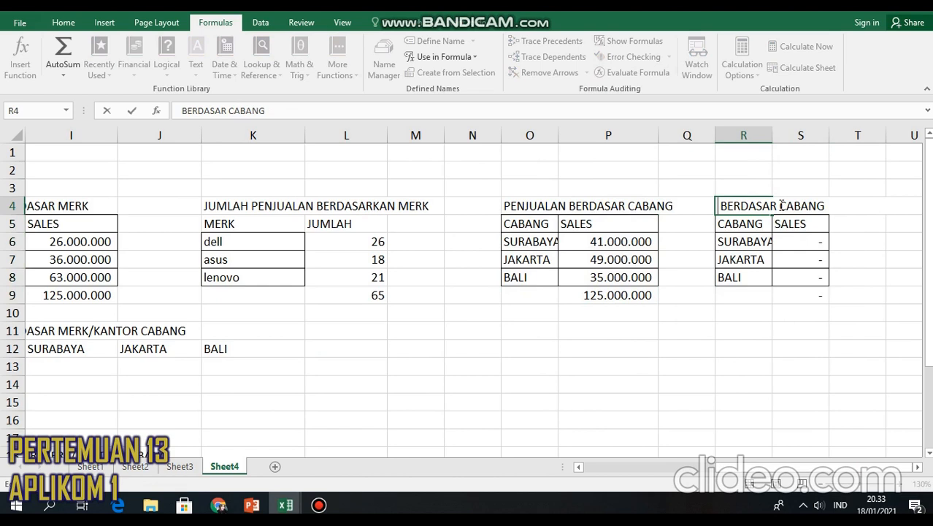
pyautogui.write('JUMLAH B')
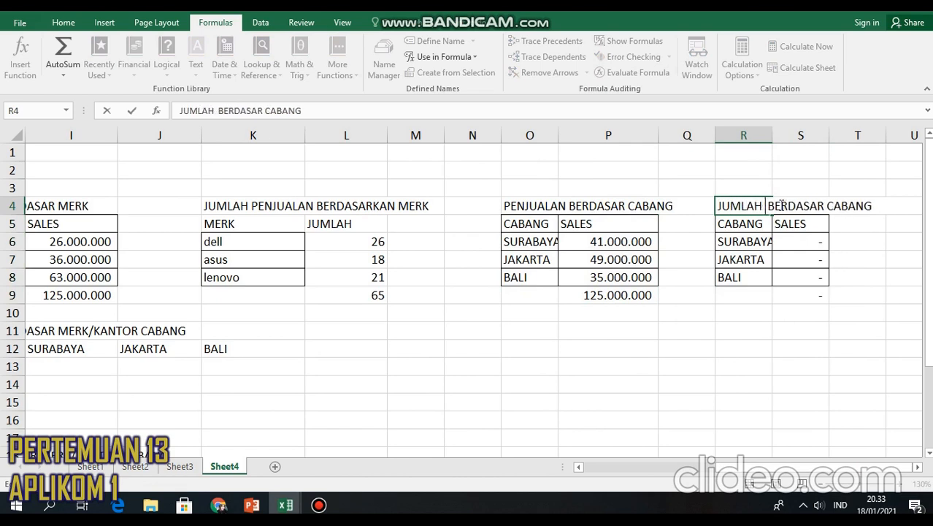
pyautogui.write('ARANG')
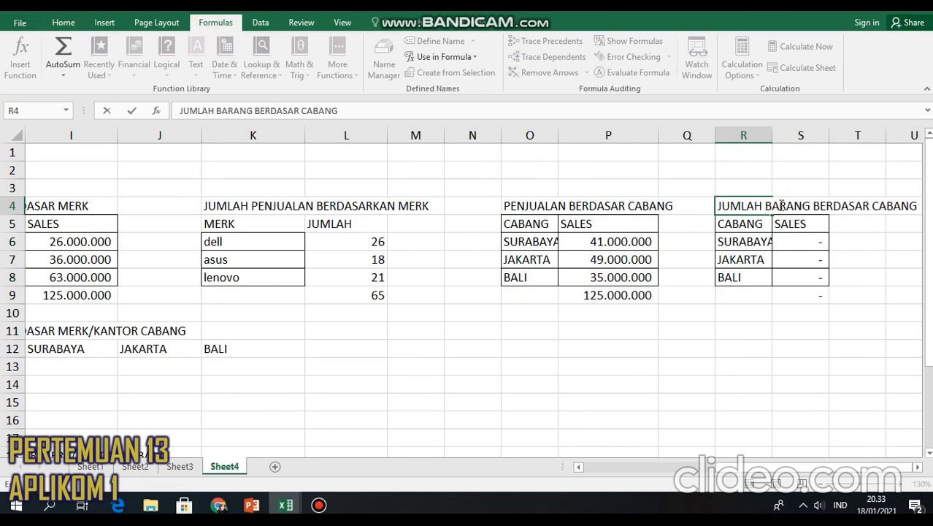
pyautogui.click(767, 224)
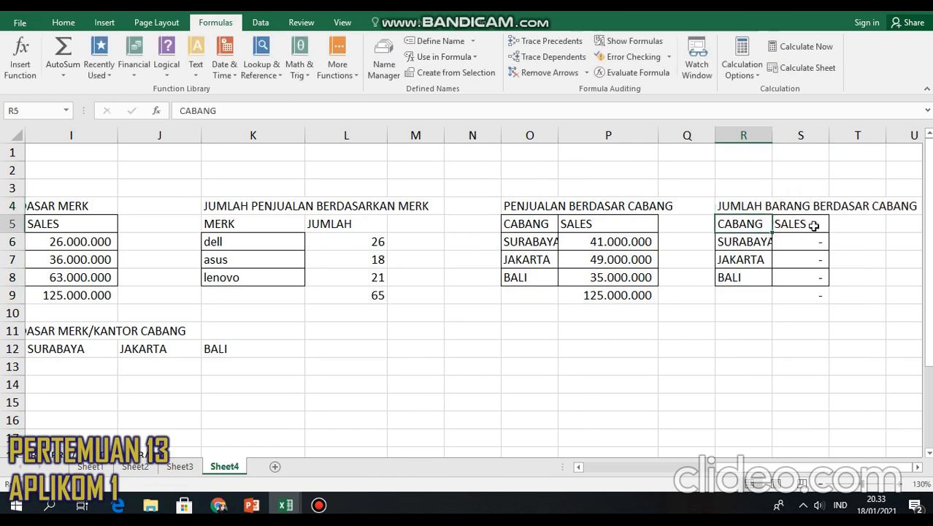
# - Replace the SALES header in S5 with JUMLAH
pyautogui.click(813, 225)
pyautogui.doubleClick(814, 225)
pyautogui.press('BackSpace')
pyautogui.press('BackSpace')
pyautogui.press('BackSpace')
pyautogui.press('BackSpace')
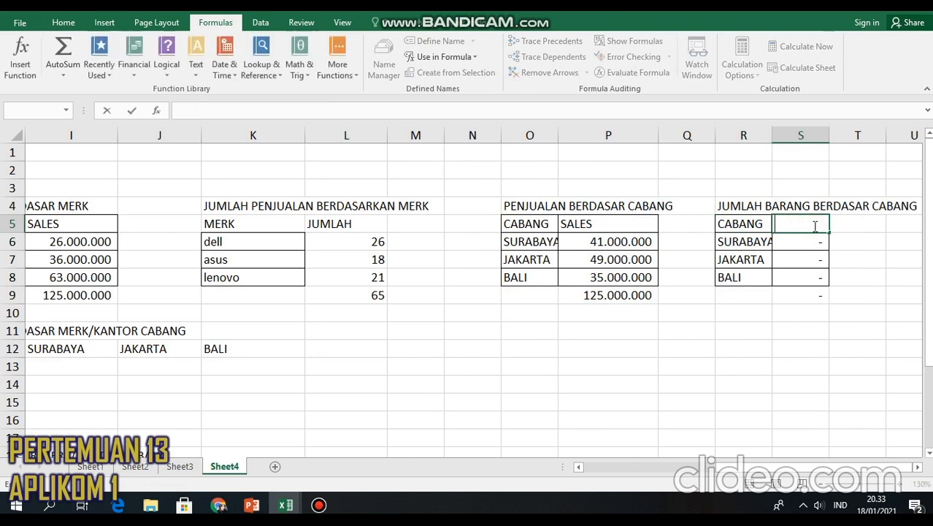
pyautogui.write('JUMLAH')
# - Clear the copied formulas from S6:S9 under the JUMLAH header
pyautogui.click(800, 236)
pyautogui.moveTo(801, 236); pyautogui.dragTo(798, 291)
pyautogui.press('Delete')
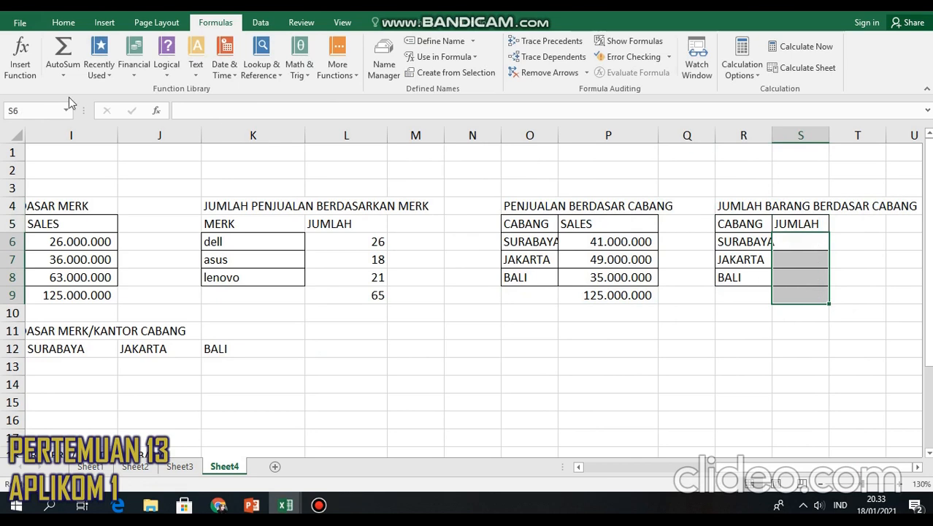
# - Start a SUMIF in S6 with C3:C12 as the range and R6 as the criteria
pyautogui.click(20, 57)
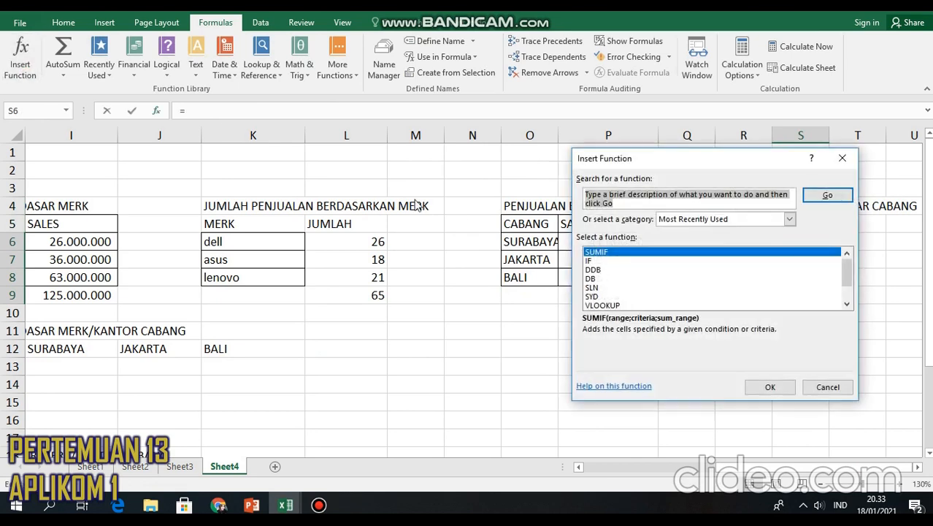
pyautogui.click(771, 384)
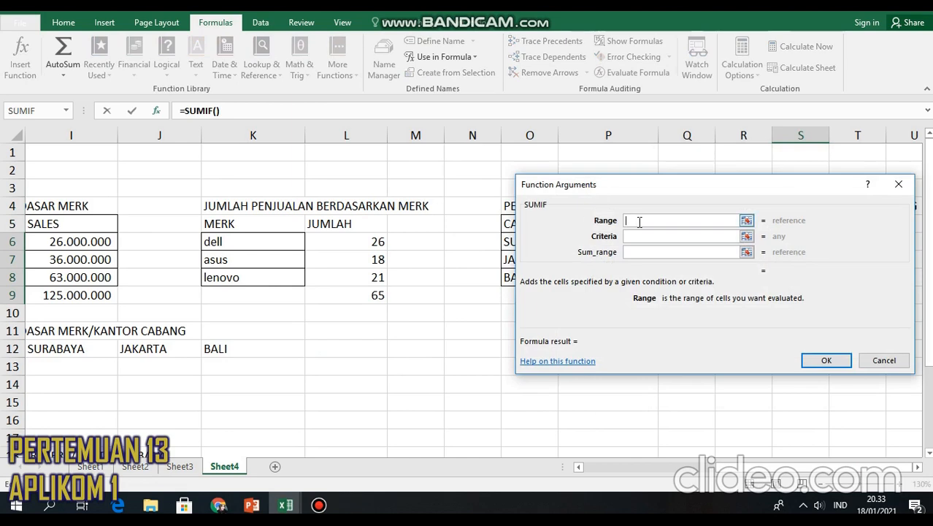
pyautogui.moveTo(745, 467); pyautogui.dragTo(576, 465)
pyautogui.moveTo(178, 190); pyautogui.dragTo(199, 348)
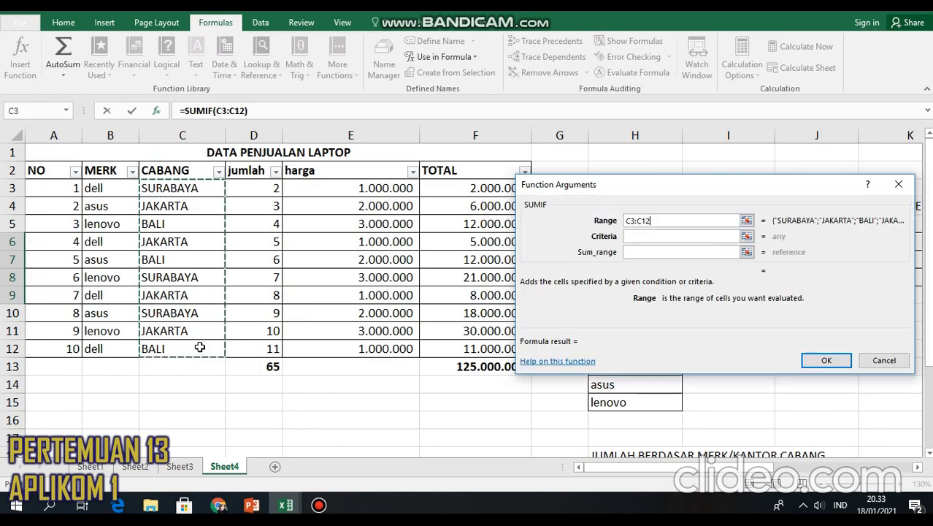
pyautogui.click(646, 237)
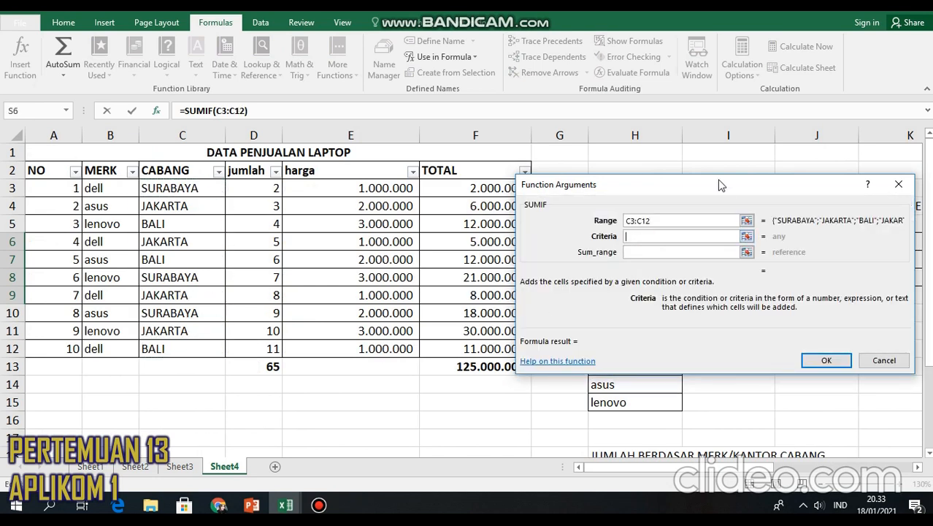
pyautogui.moveTo(723, 184); pyautogui.dragTo(466, 196)
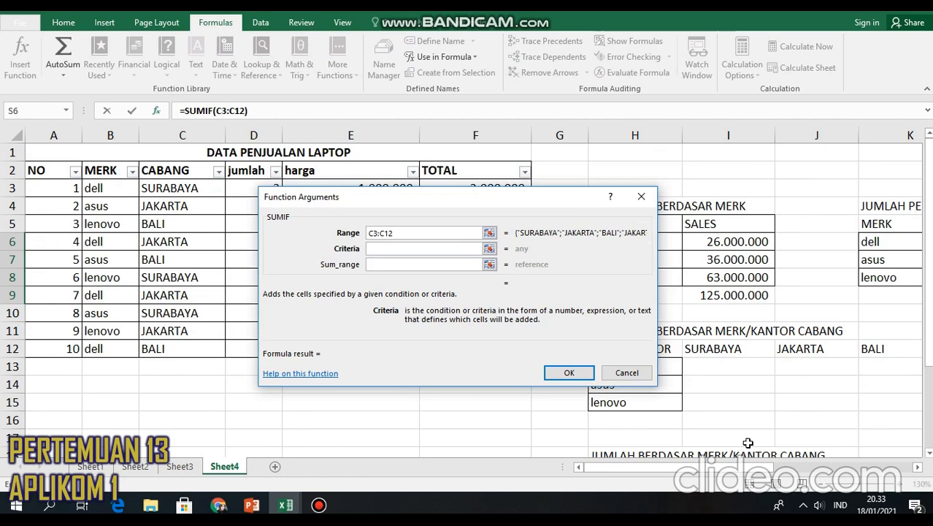
pyautogui.moveTo(756, 468); pyautogui.dragTo(895, 451)
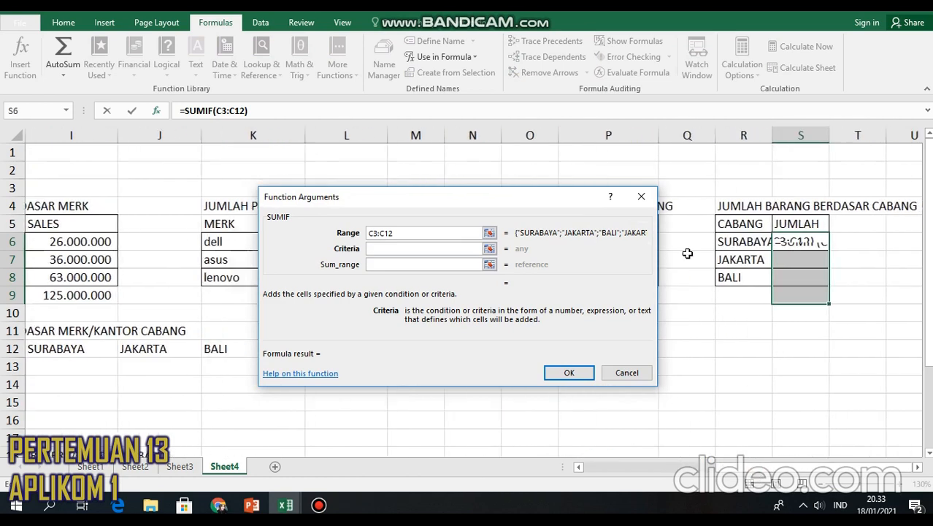
pyautogui.click(748, 241)
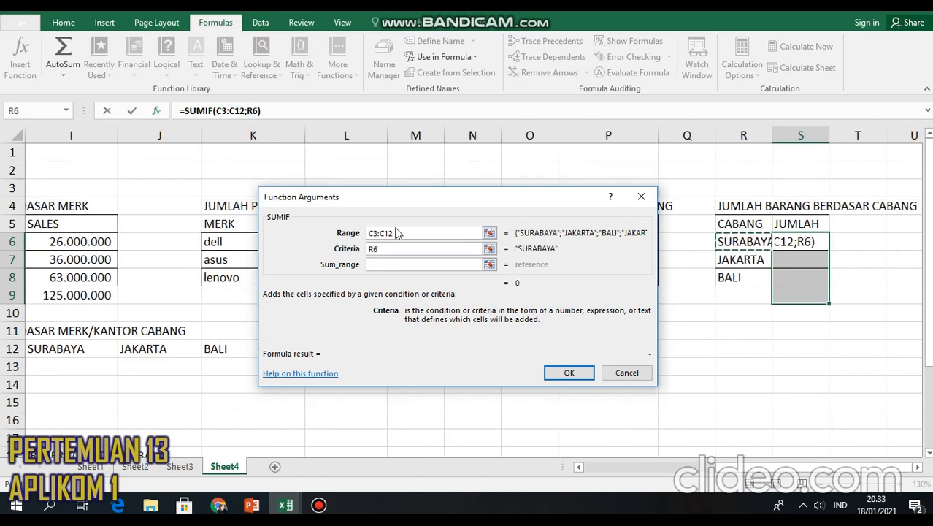
# - Complete the SUMIF in S6 with F3:F12 as the sum range
pyautogui.click(400, 269)
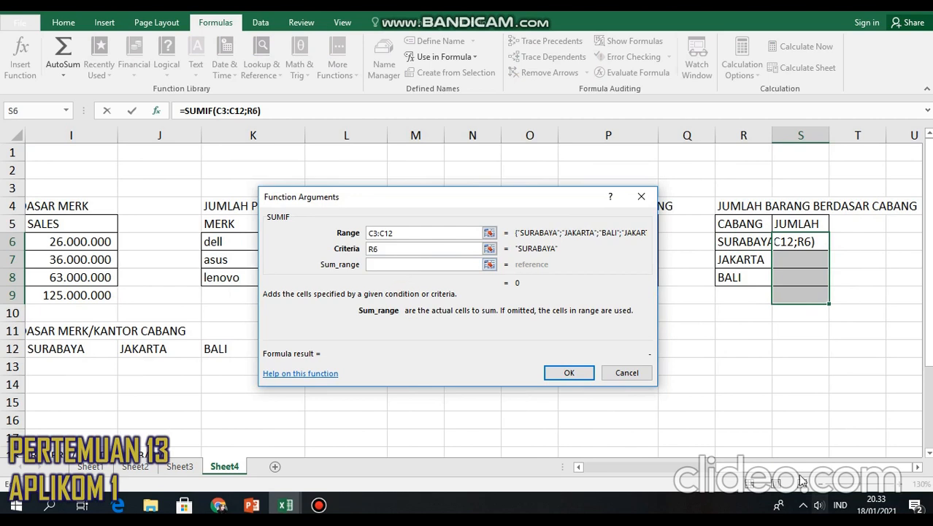
pyautogui.moveTo(825, 468); pyautogui.dragTo(576, 446)
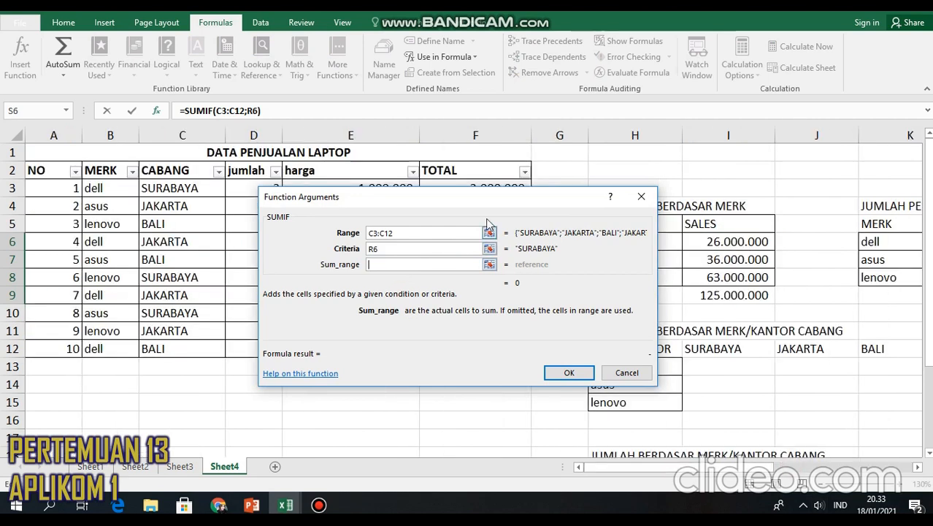
pyautogui.moveTo(512, 213); pyautogui.dragTo(827, 200)
pyautogui.moveTo(518, 189); pyautogui.dragTo(509, 355)
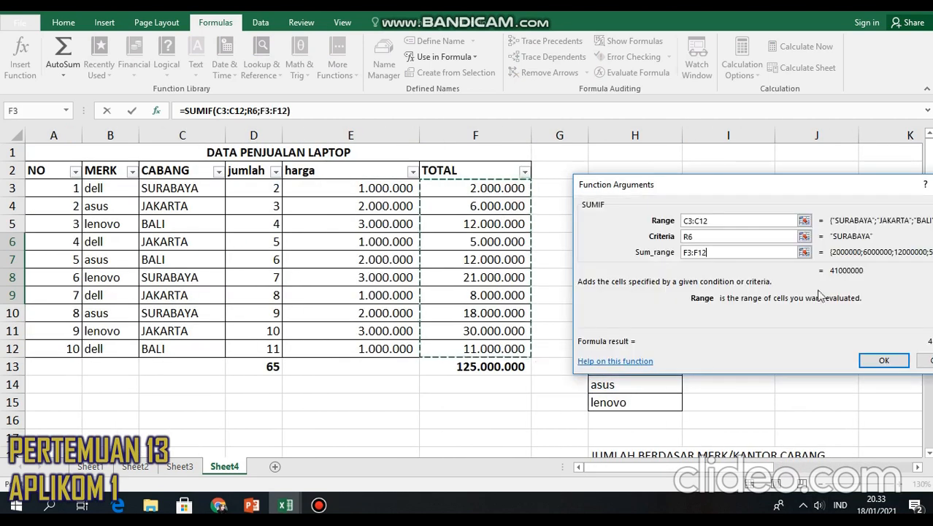
pyautogui.click(873, 362)
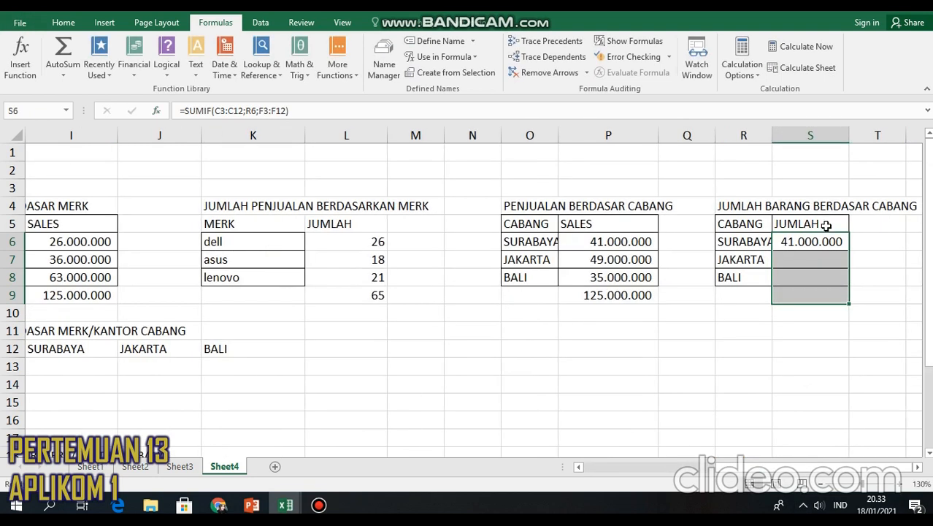
# - Change the sum range of the SUMIF in S6 to the jumlah values in D3:D12
pyautogui.click(824, 241)
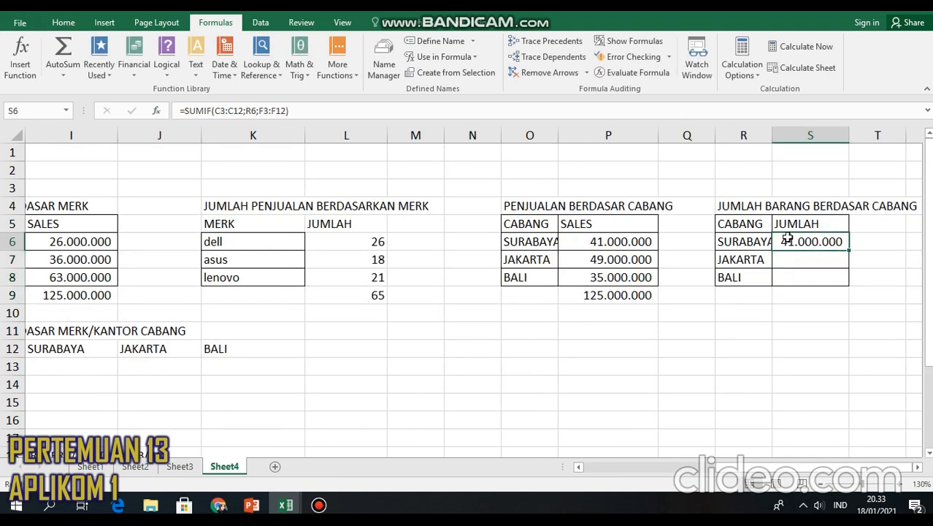
pyautogui.click(21, 64)
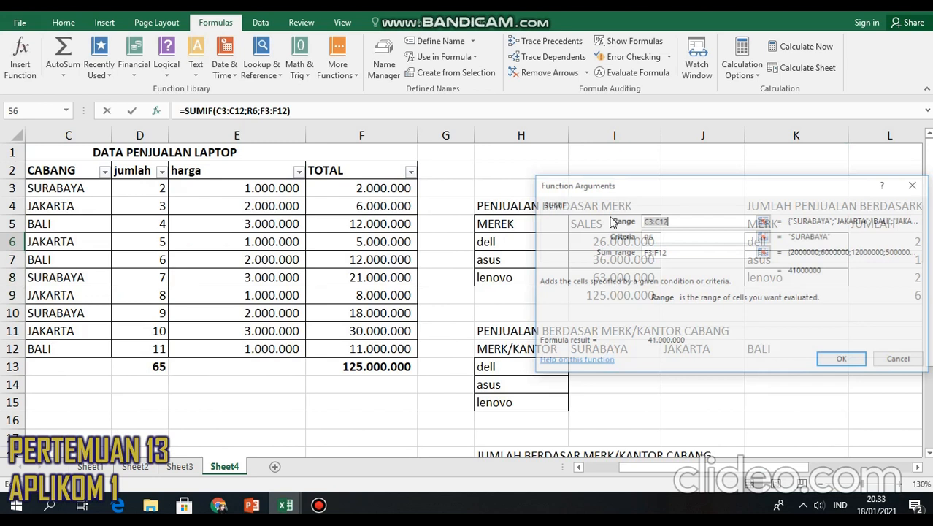
pyautogui.click(682, 253)
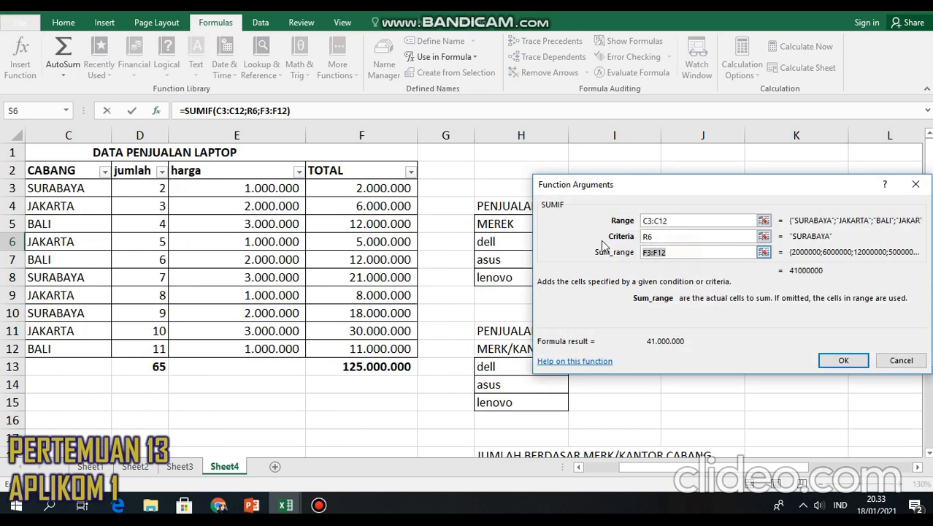
pyautogui.press('BackSpace')
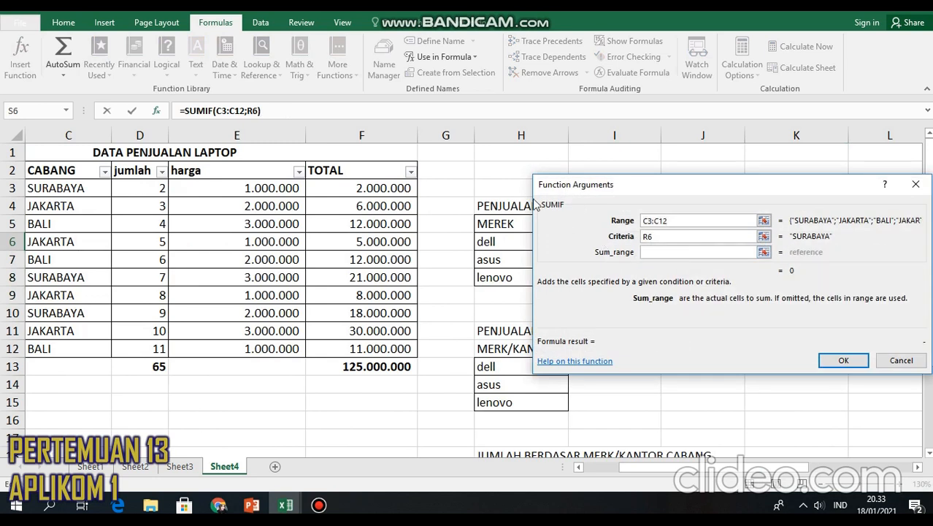
pyautogui.moveTo(126, 189); pyautogui.dragTo(153, 345)
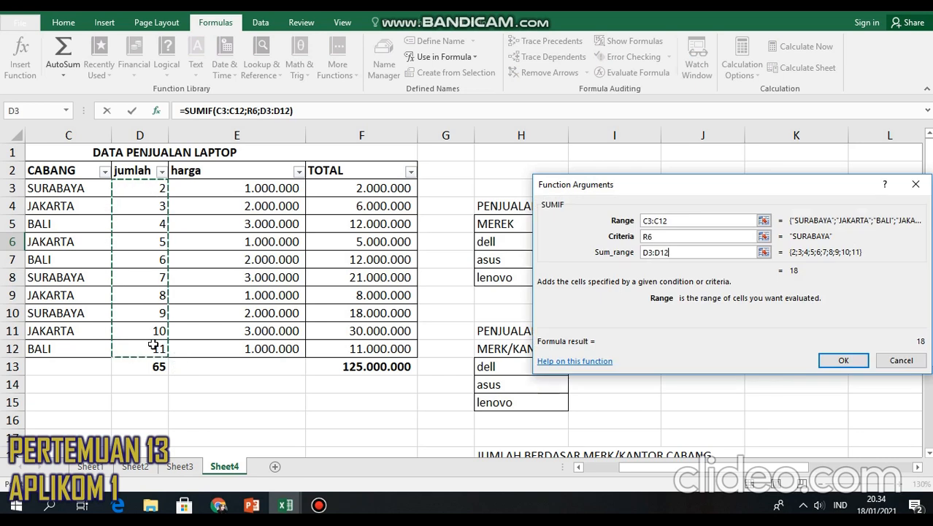
pyautogui.click(847, 360)
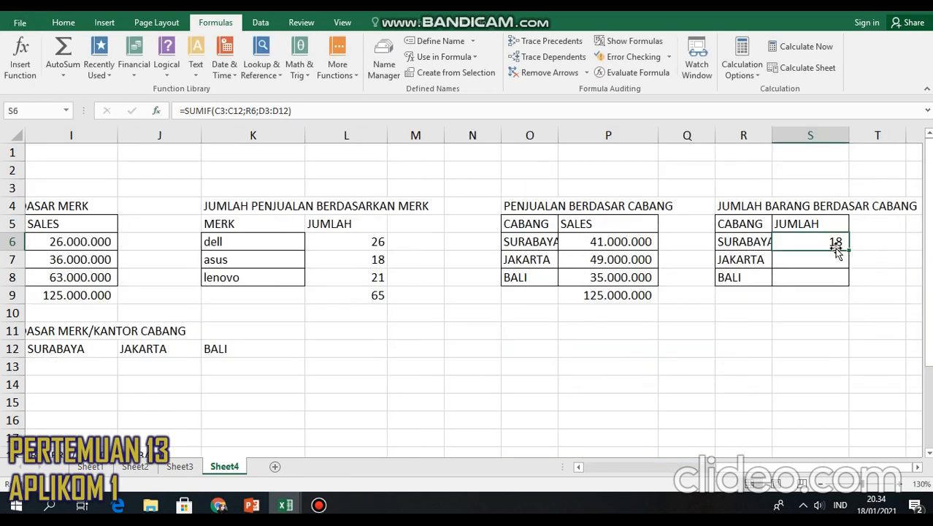
# - Fill the S6 formula down to S8 and total S6:S8 with SUM in S9
pyautogui.moveTo(849, 251); pyautogui.dragTo(851, 285)
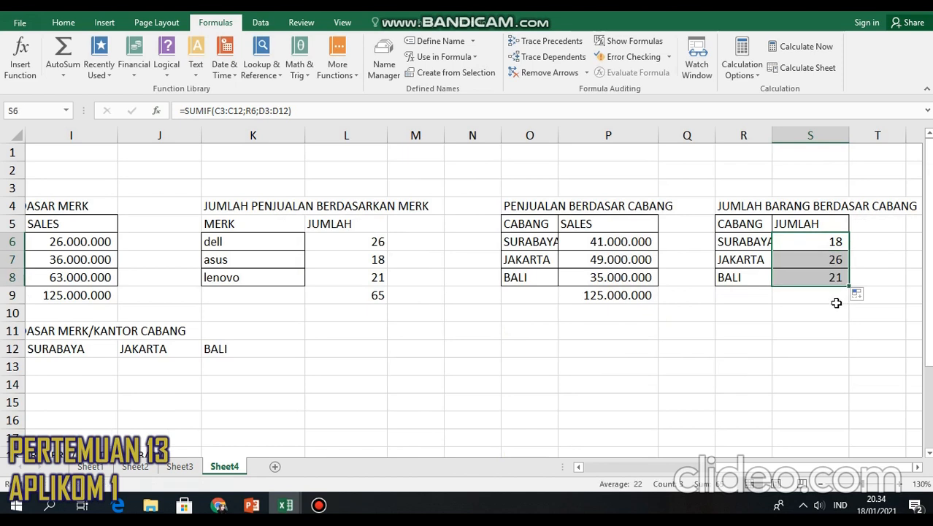
pyautogui.click(835, 299)
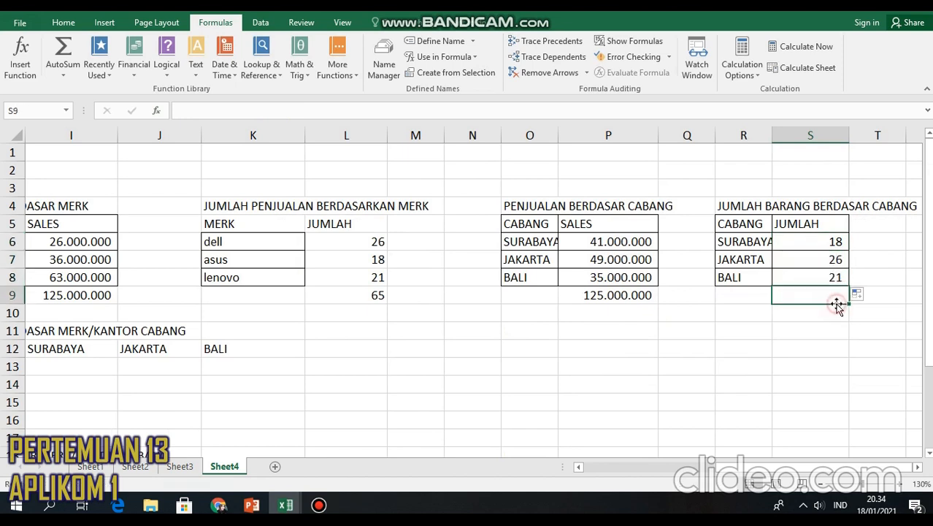
pyautogui.click(62, 75)
pyautogui.click(74, 90)
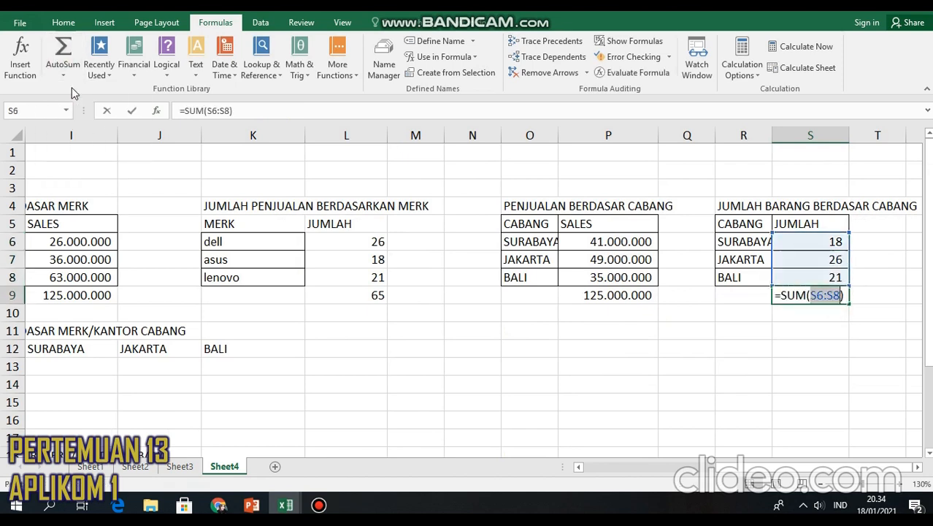
pyautogui.press('Return')
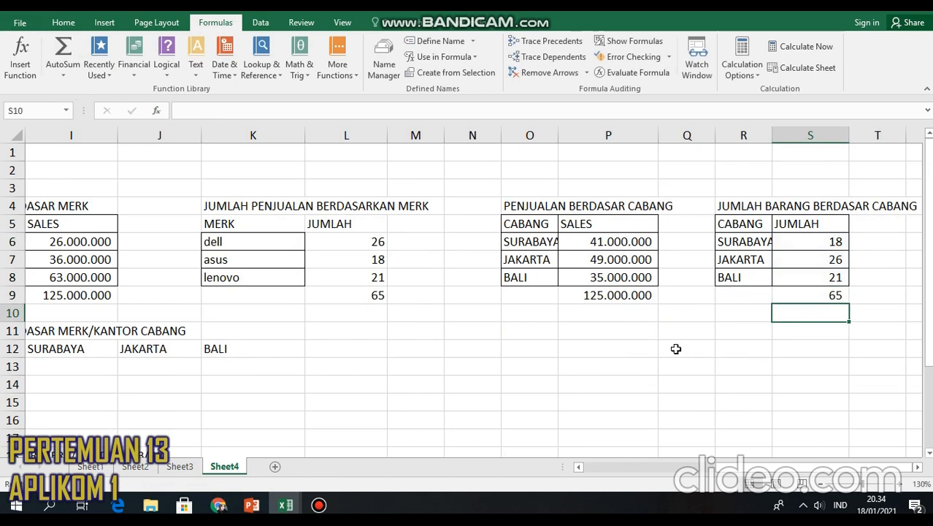
# - Examine the sales totals by branch and brand, plus the branch and brand headings of the PENJUALAN BERDASAR MERK/KANTOR CABANG table
pyautogui.click(628, 297)
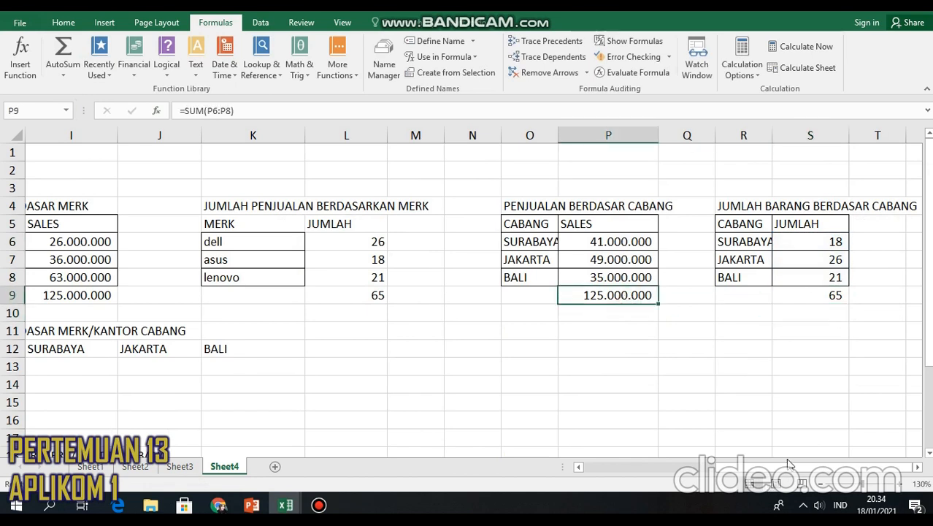
pyautogui.moveTo(792, 474); pyautogui.dragTo(603, 440)
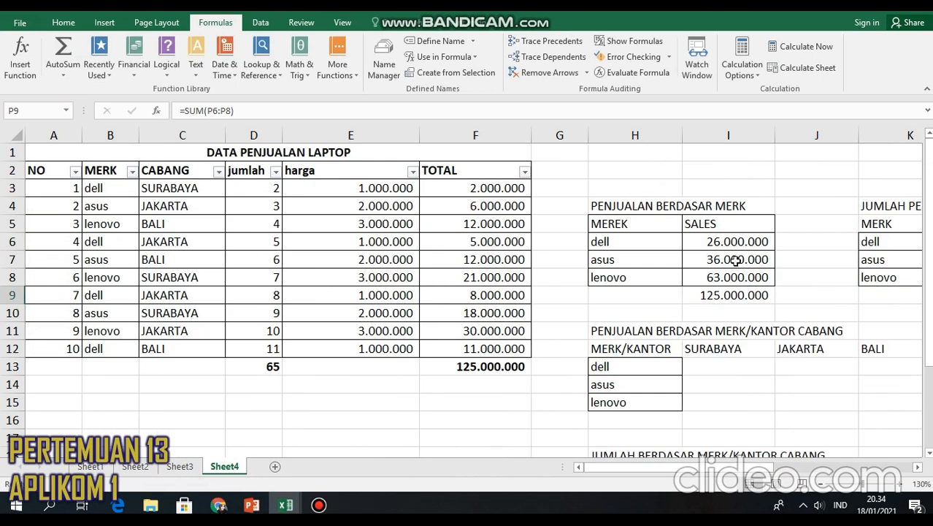
pyautogui.click(744, 293)
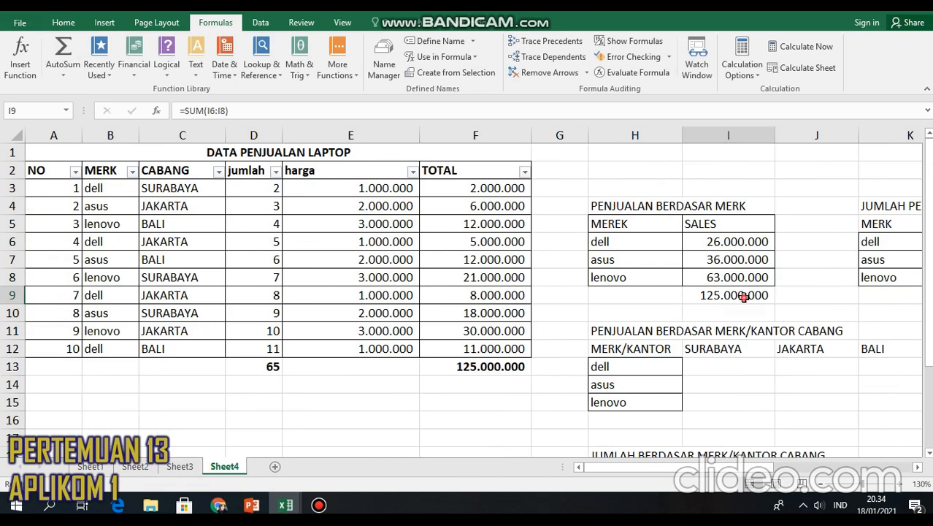
pyautogui.click(474, 382)
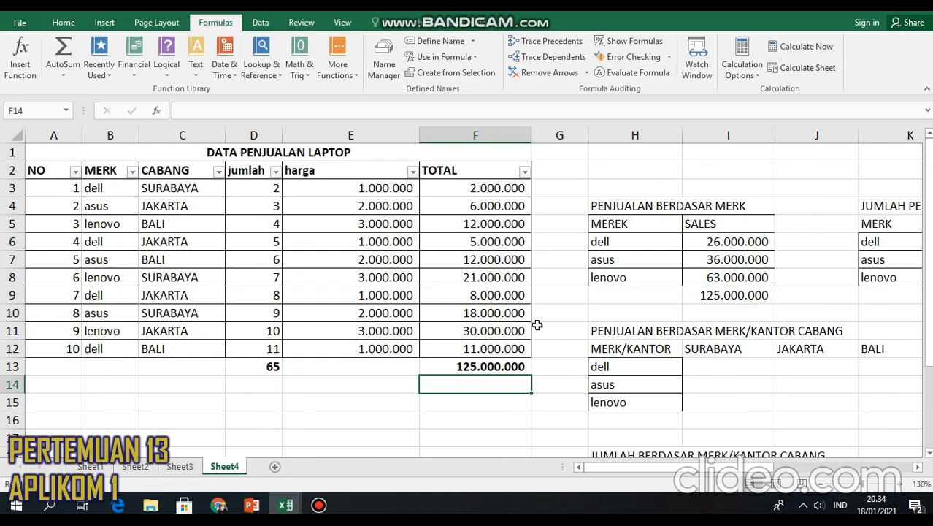
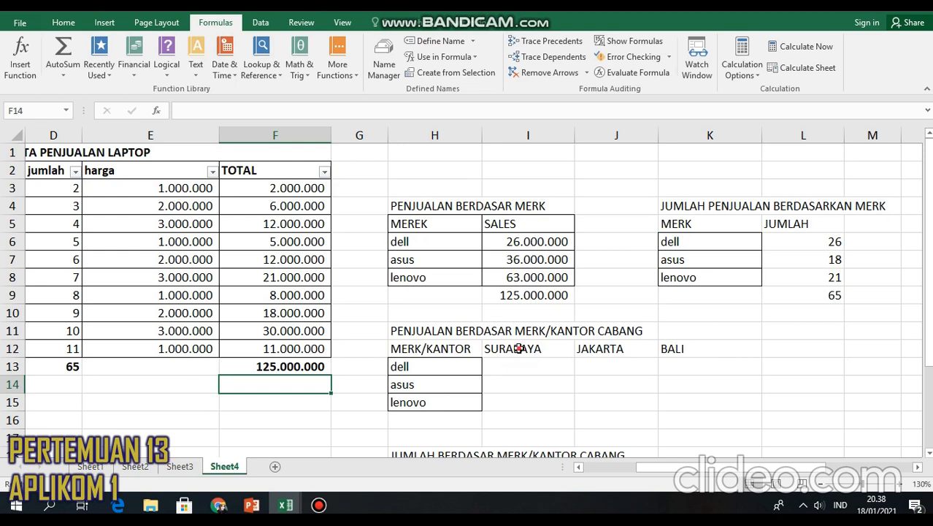
pyautogui.click(518, 349)
pyautogui.moveTo(489, 348); pyautogui.dragTo(686, 350)
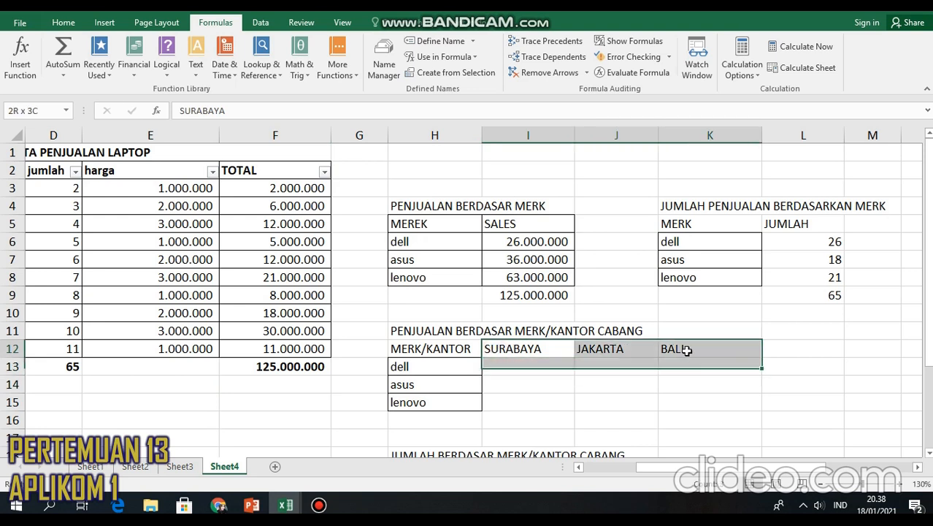
pyautogui.click(443, 366)
pyautogui.moveTo(442, 366); pyautogui.dragTo(442, 399)
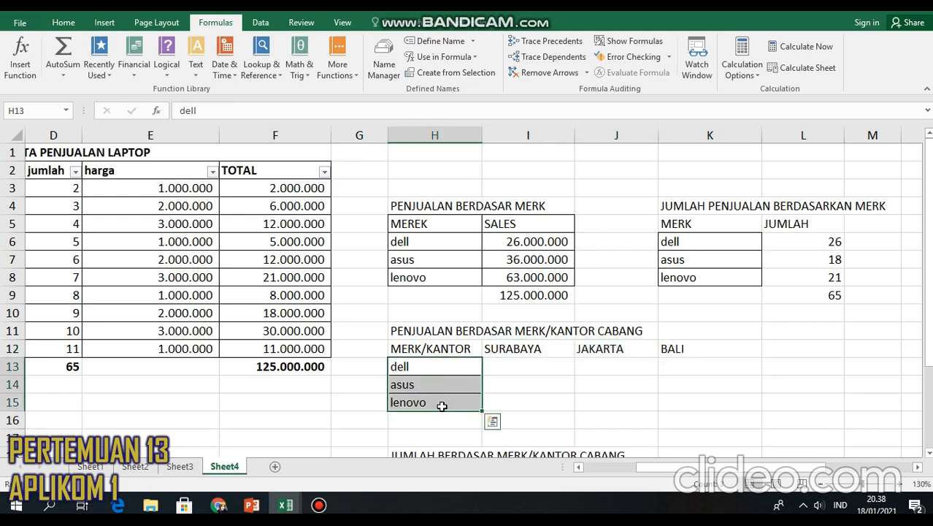
# - Search for the SUMIFS function and insert it in I13 for dell in the SURABAYA column
pyautogui.click(522, 368)
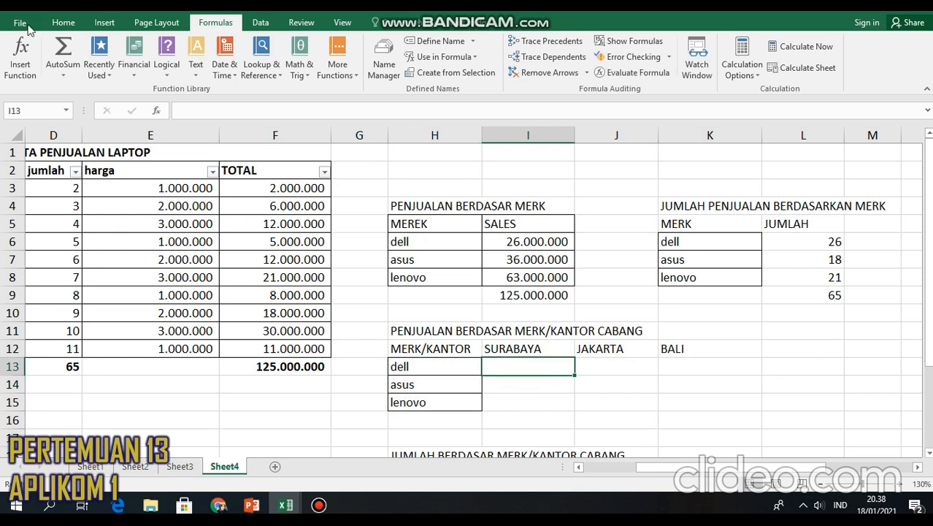
pyautogui.click(20, 49)
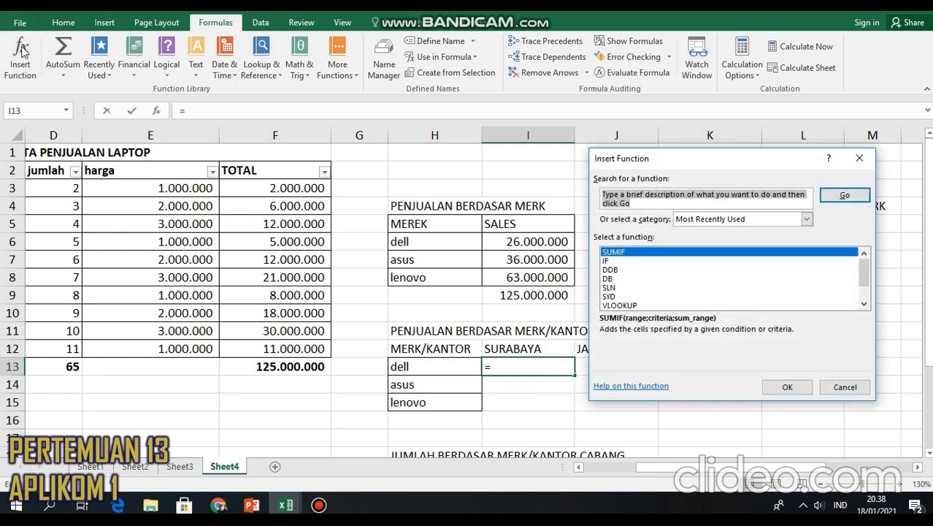
pyautogui.click(659, 204)
pyautogui.press('BackSpace')
pyautogui.press('BackSpace')
pyautogui.press('BackSpace')
pyautogui.press('BackSpace')
pyautogui.press('BackSpace')
pyautogui.press('BackSpace')
pyautogui.press('BackSpace')
pyautogui.press('BackSpace')
pyautogui.press('BackSpace')
pyautogui.press('BackSpace')
pyautogui.press('BackSpace')
pyautogui.press('BackSpace')
pyautogui.press('BackSpace')
pyautogui.press('BackSpace')
pyautogui.press('BackSpace')
pyautogui.press('BackSpace')
pyautogui.press('BackSpace')
pyautogui.press('BackSpace')
pyautogui.press('BackSpace')
pyautogui.press('BackSpace')
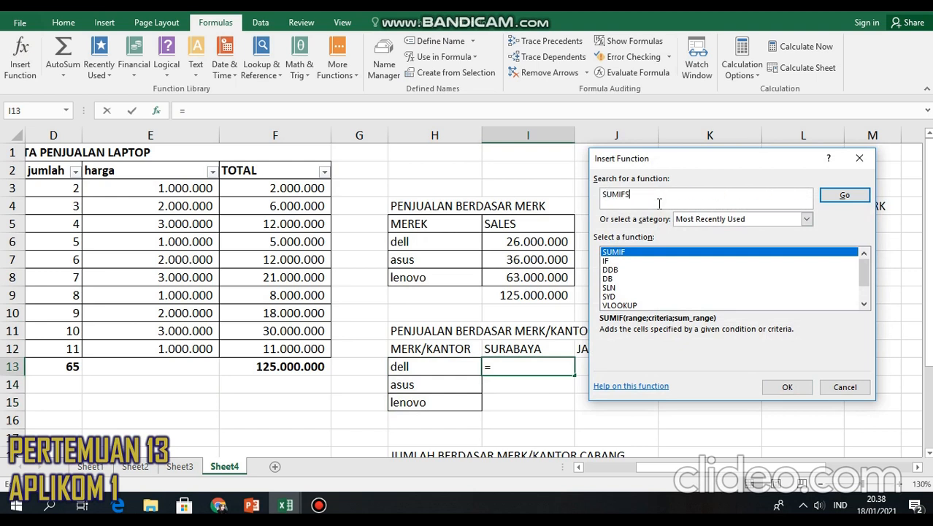
pyautogui.click(845, 194)
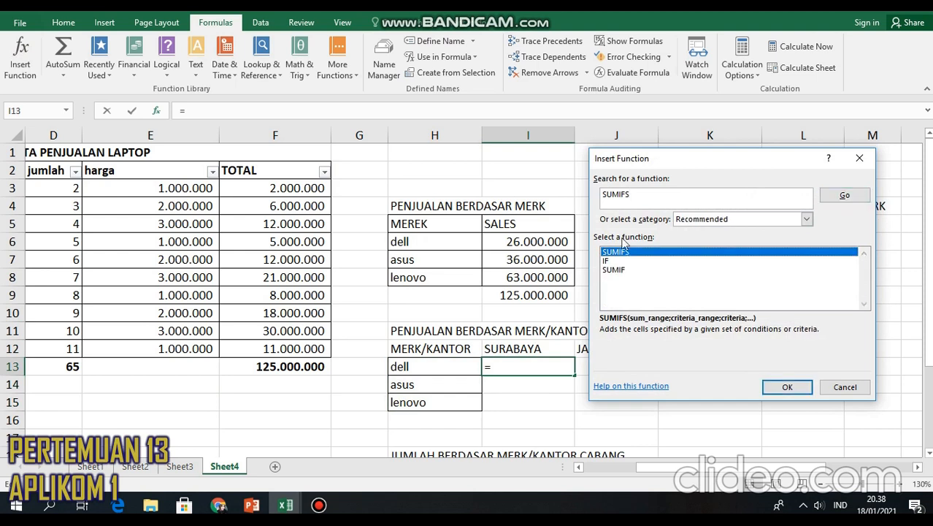
pyautogui.click(782, 387)
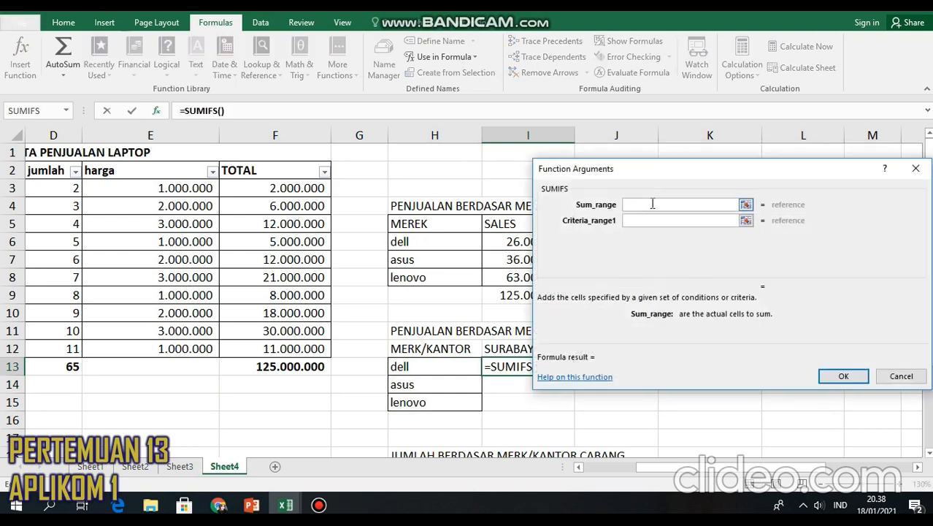
# - Set the SUMIFS sum range to F3:F12 and its first condition to branch range C3:C12 matching I12
pyautogui.click(641, 219)
pyautogui.moveTo(300, 187); pyautogui.dragTo(310, 351)
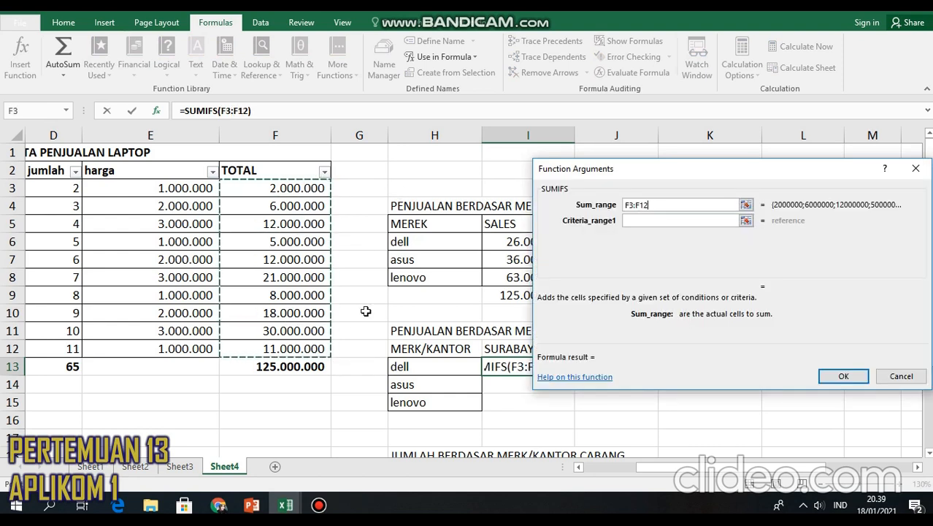
pyautogui.click(652, 219)
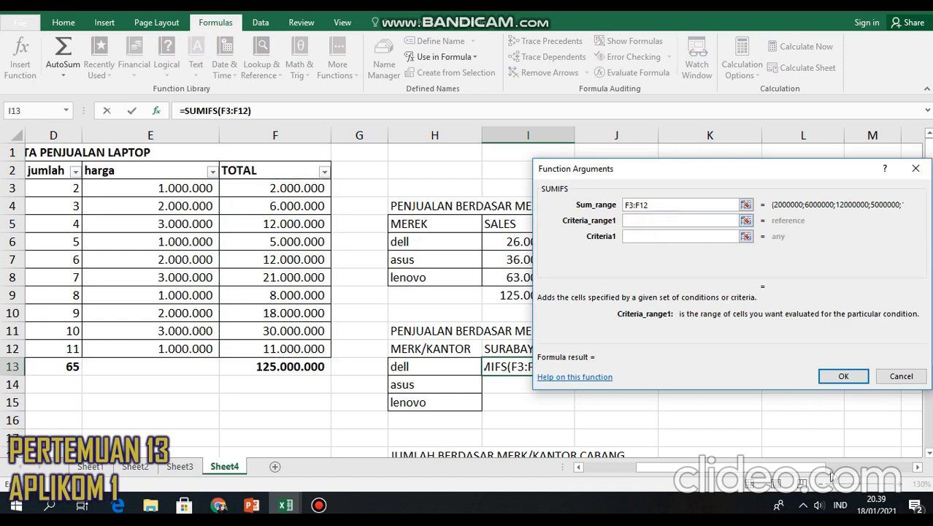
pyautogui.moveTo(807, 467); pyautogui.dragTo(743, 478)
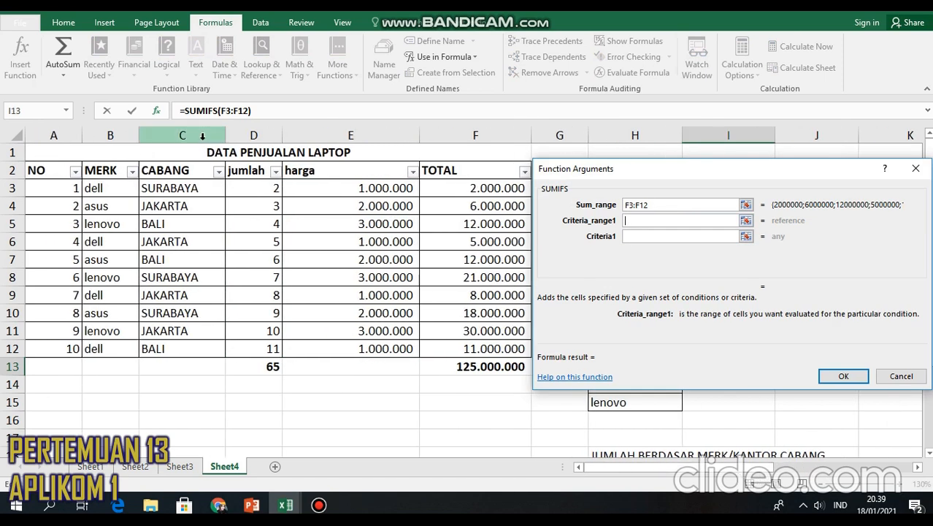
pyautogui.moveTo(202, 183); pyautogui.dragTo(207, 348)
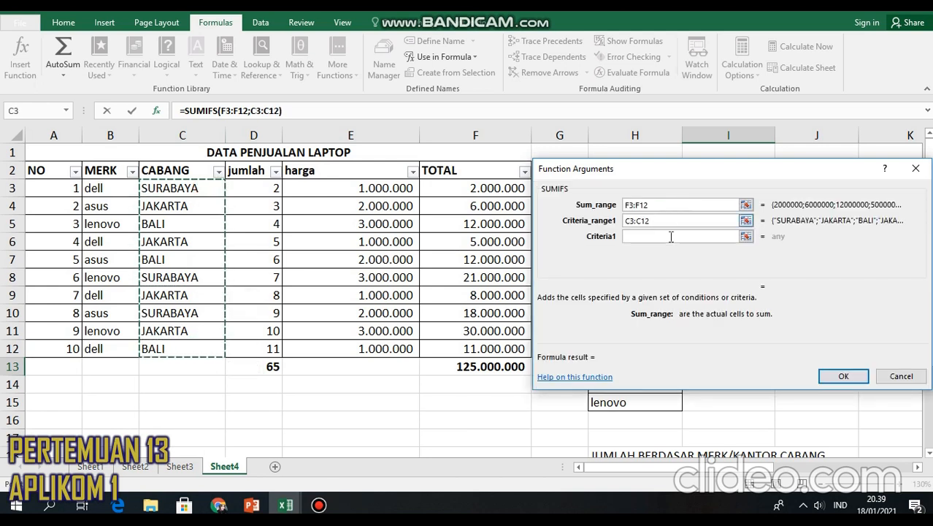
pyautogui.click(671, 239)
pyautogui.moveTo(743, 175); pyautogui.dragTo(591, 76)
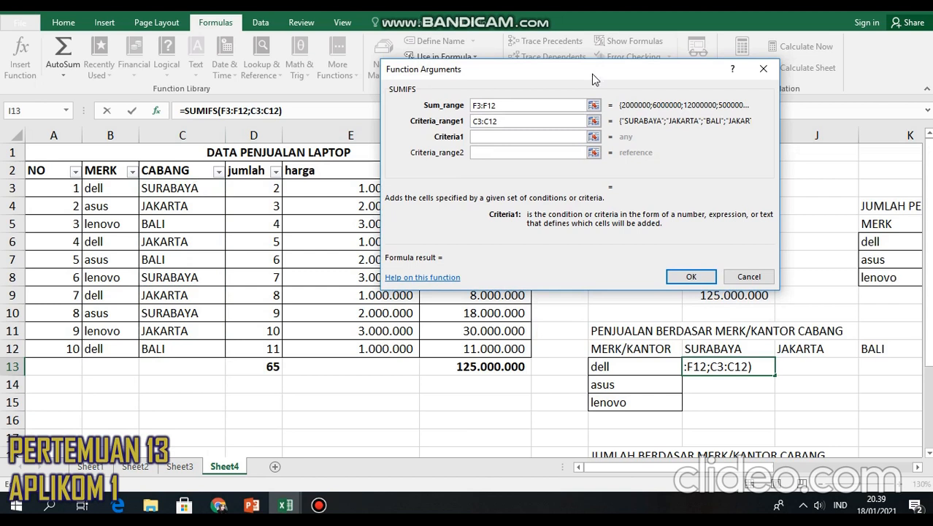
pyautogui.click(746, 351)
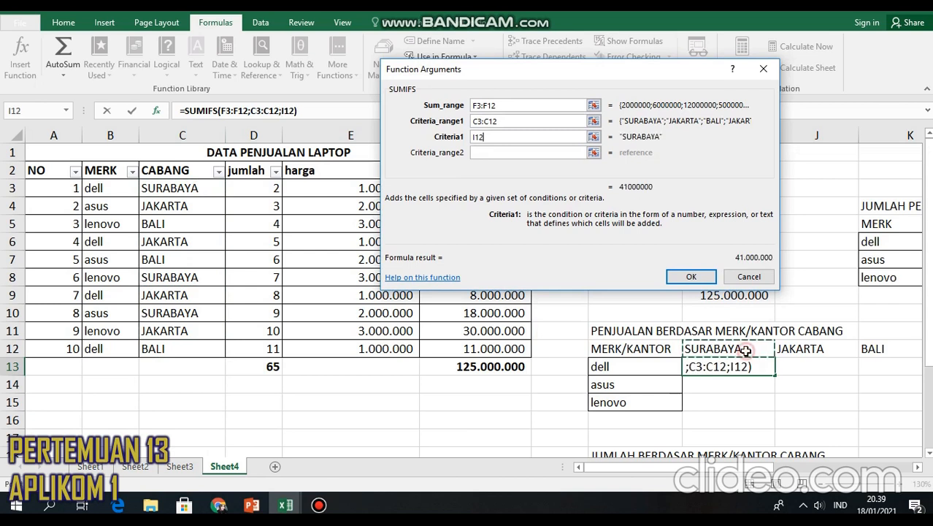
# - Add a second SUMIFS condition matching brand range B3:B12 to H13 and accept the formula in I13
pyautogui.click(485, 152)
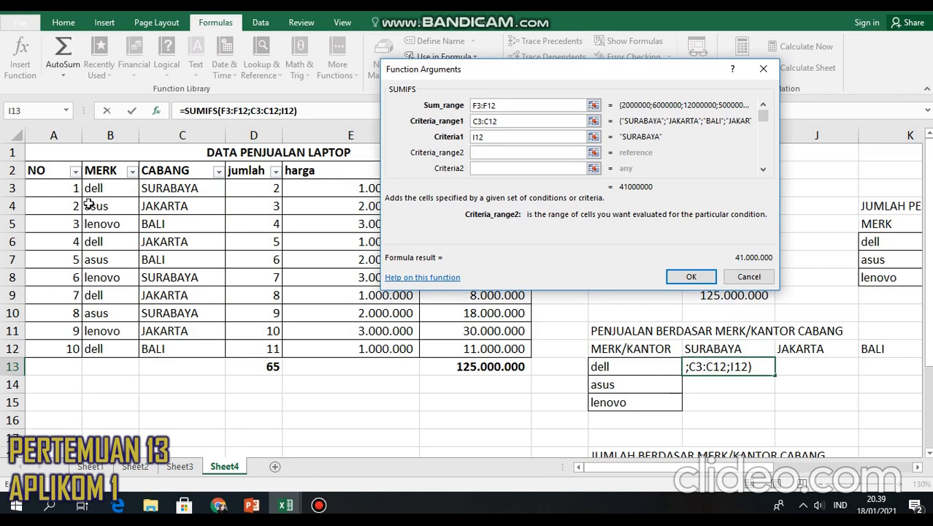
pyautogui.moveTo(106, 190); pyautogui.dragTo(113, 343)
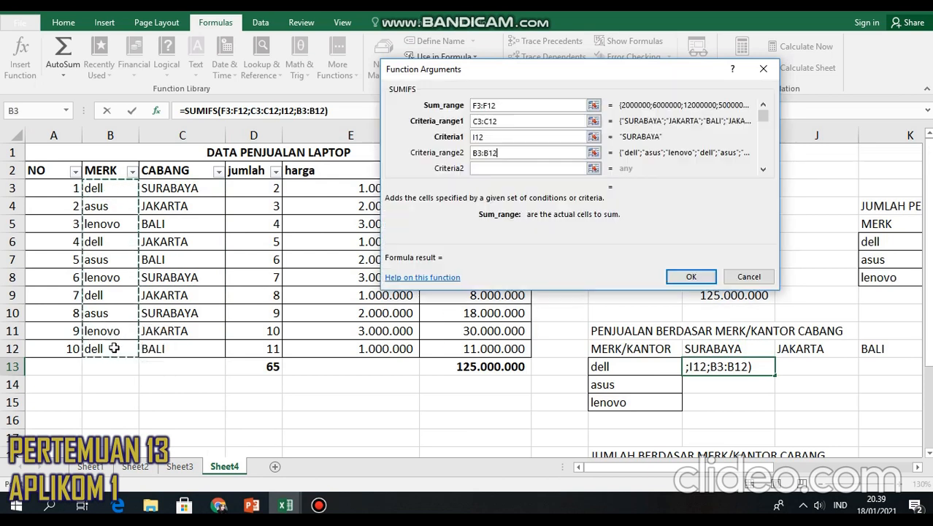
pyautogui.click(486, 169)
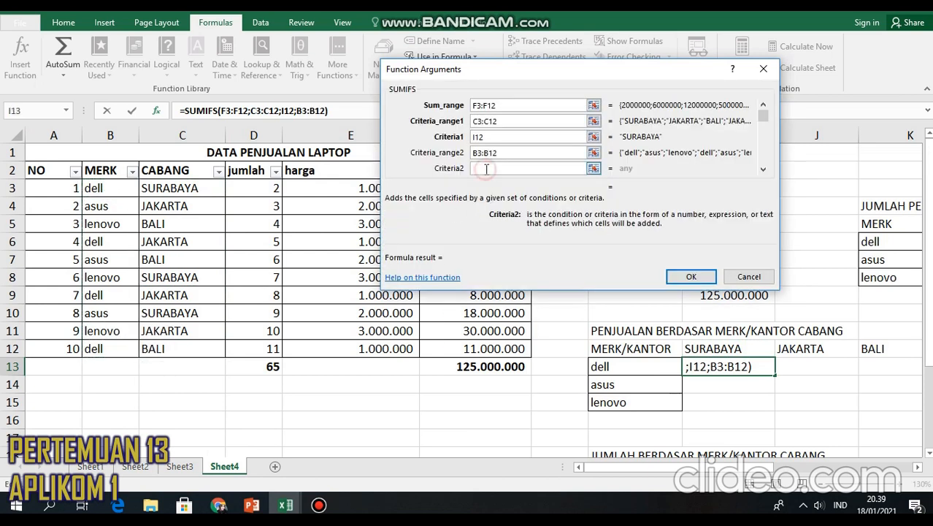
pyautogui.click(636, 369)
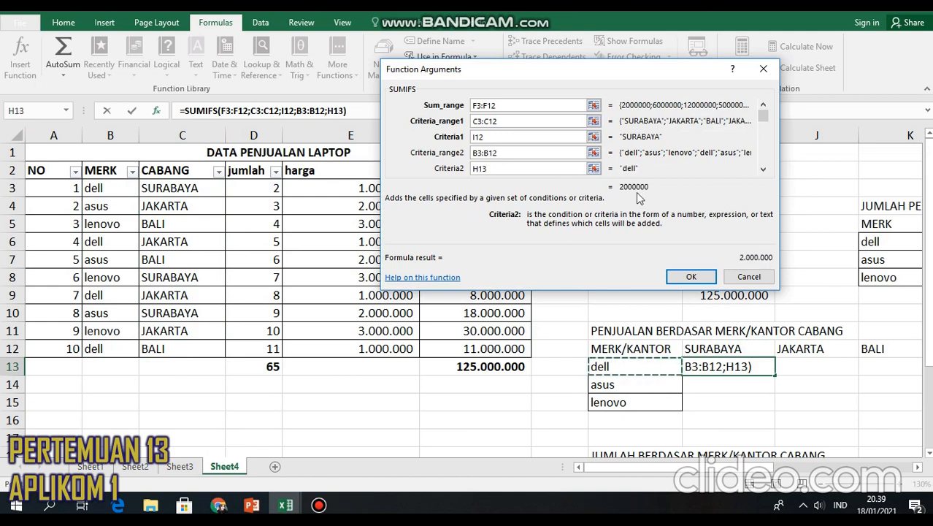
pyautogui.click(687, 274)
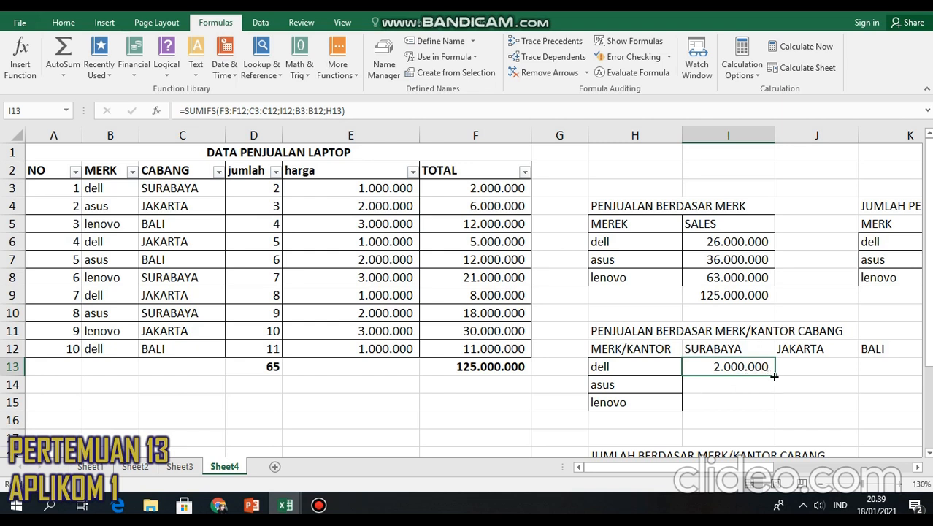
# - Try to fill the I13 formula down to I15 and check the cell references in the copies
pyautogui.moveTo(775, 376); pyautogui.dragTo(773, 411)
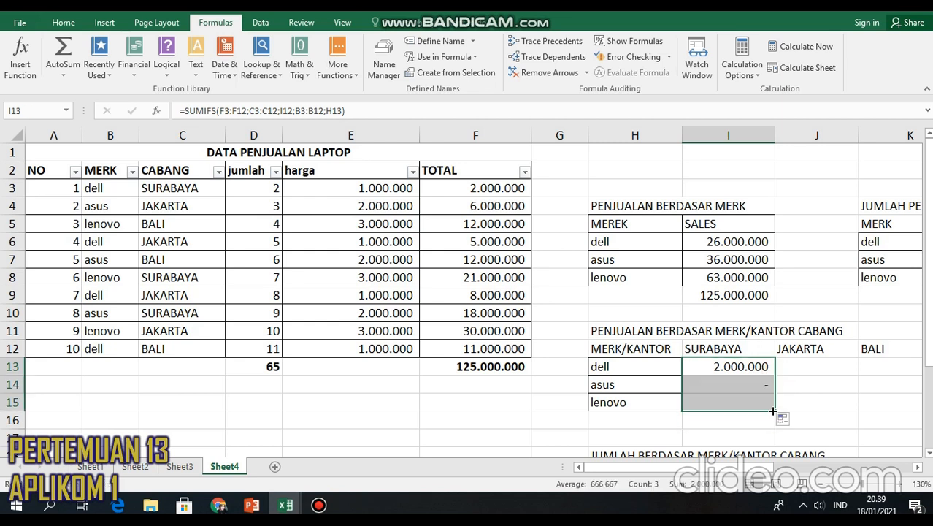
pyautogui.click(750, 396)
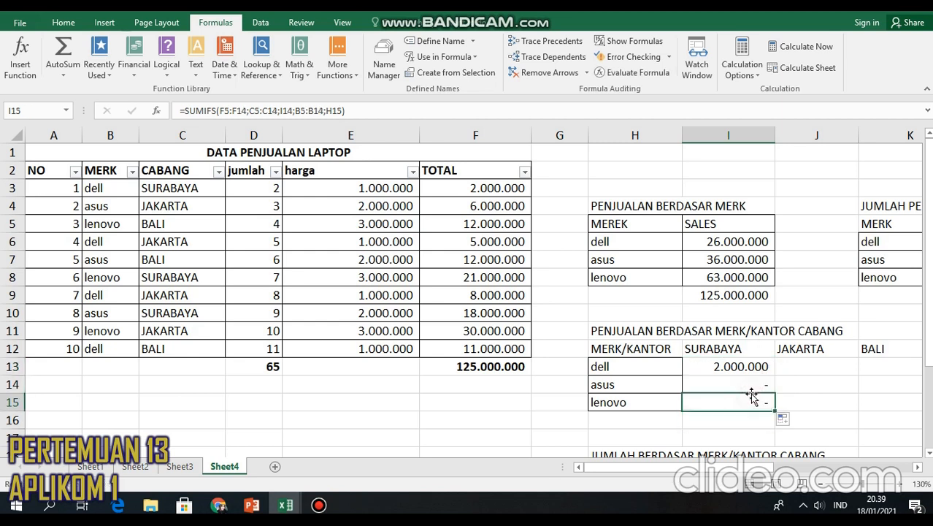
pyautogui.click(757, 366)
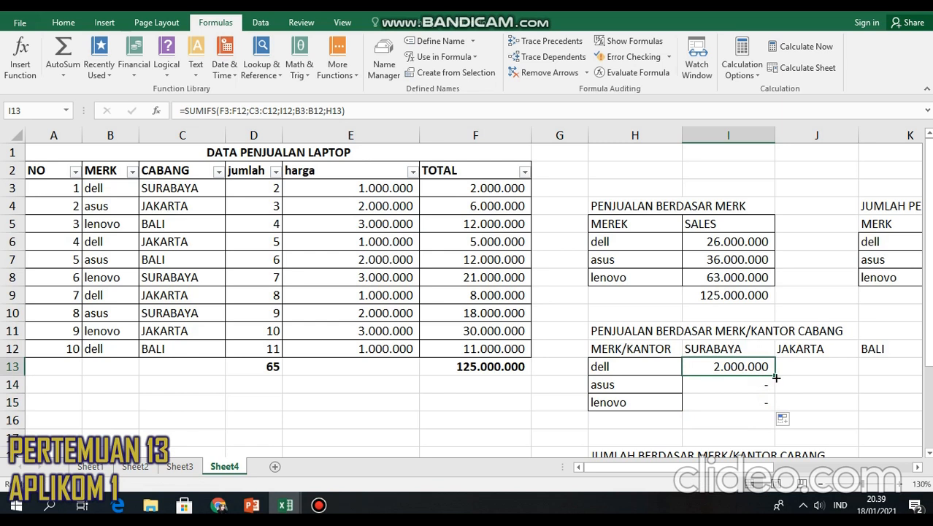
pyautogui.click(731, 349)
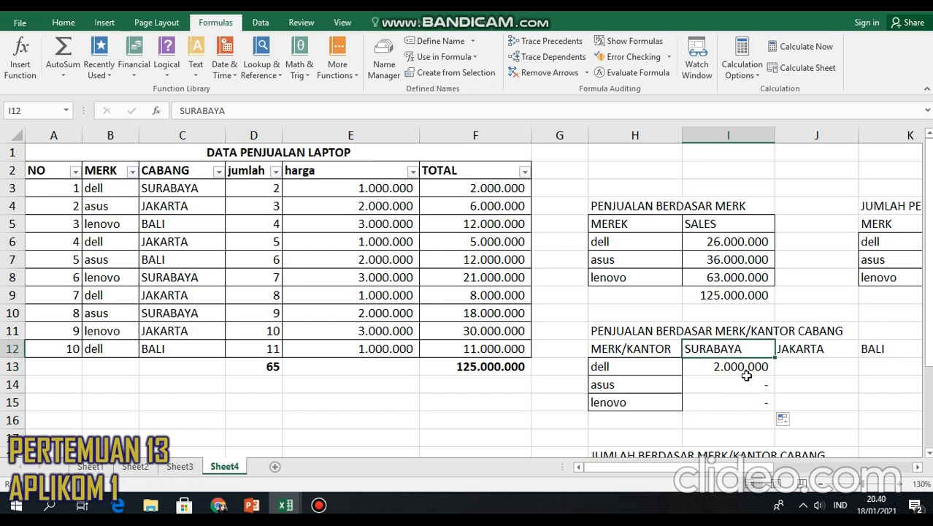
pyautogui.click(754, 369)
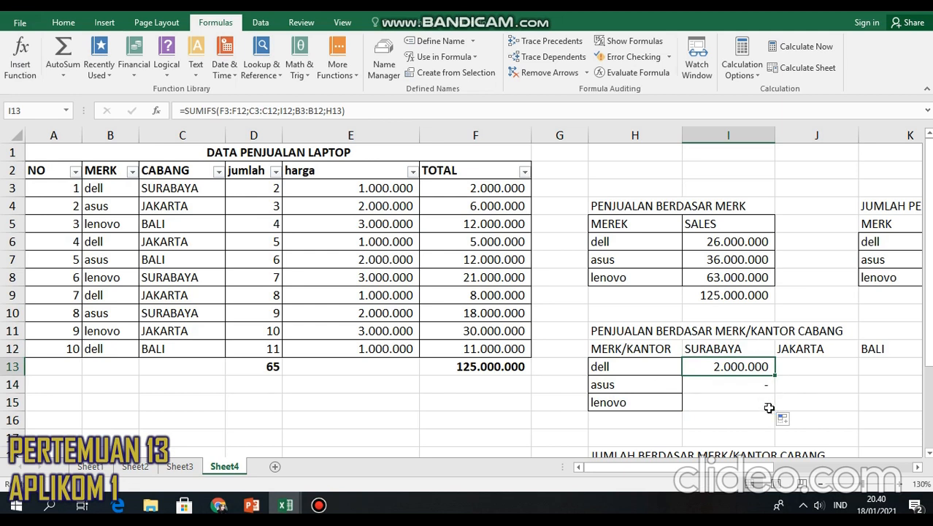
pyautogui.click(732, 349)
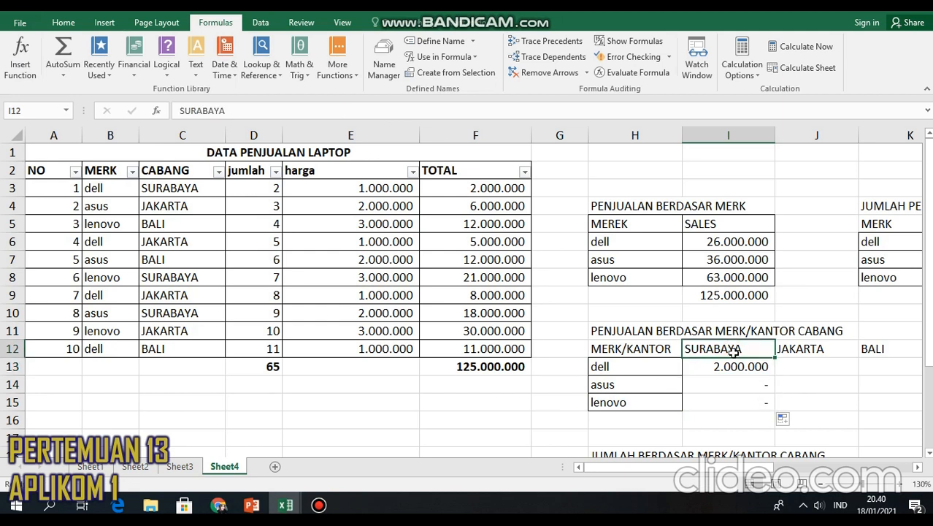
# - Make the branch criterion in the I13 formula absolute as $I$12 and fill the formula down to I15
pyautogui.click(735, 363)
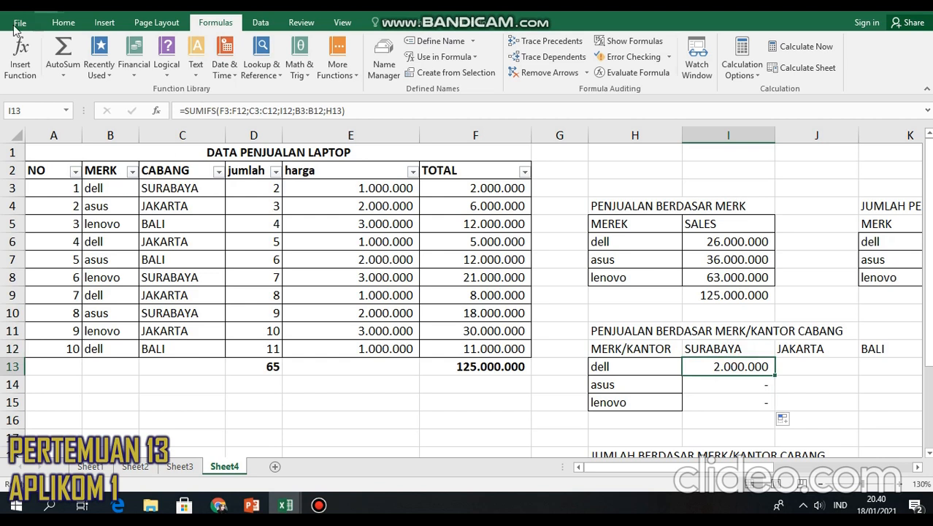
pyautogui.click(25, 64)
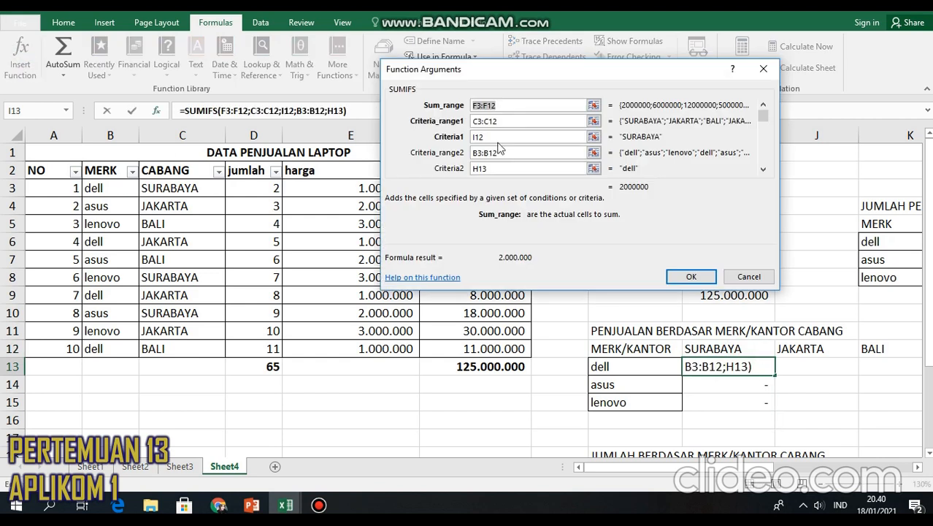
pyautogui.click(474, 137)
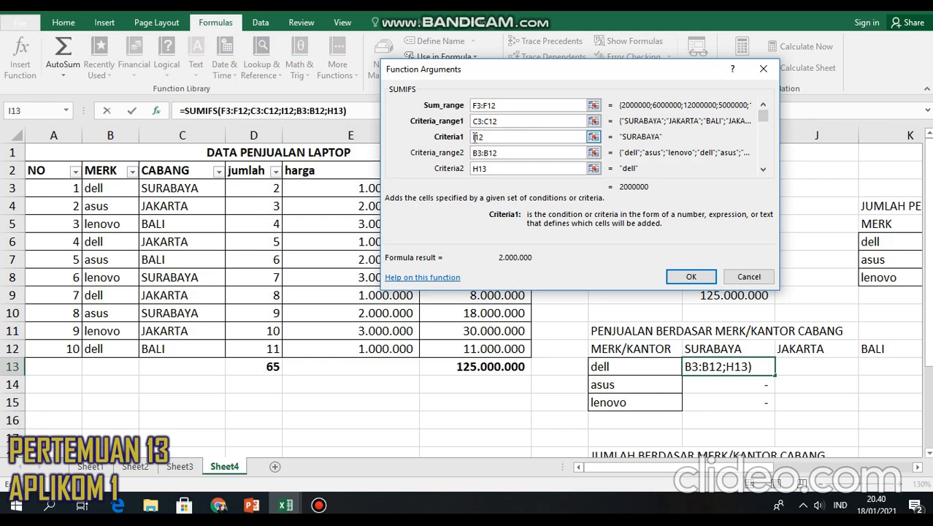
pyautogui.write('$I')
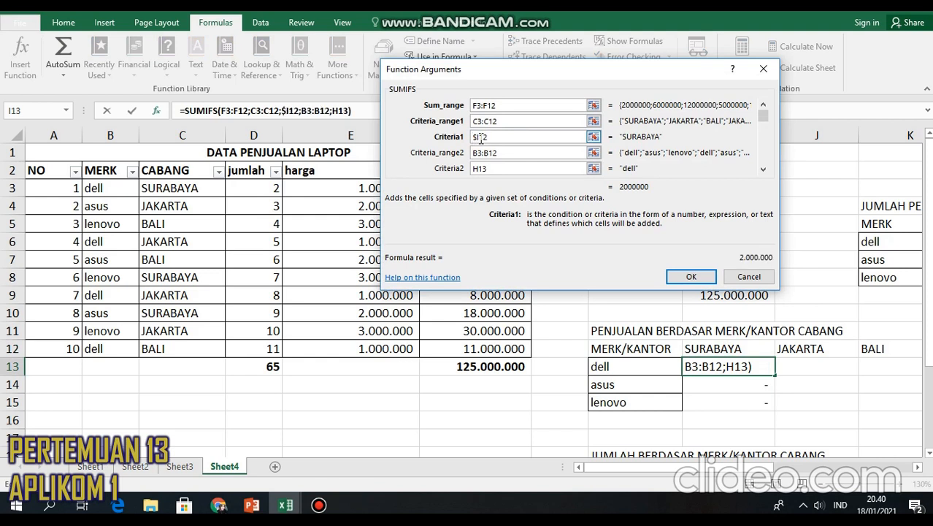
pyautogui.write('$')
pyautogui.click(703, 276)
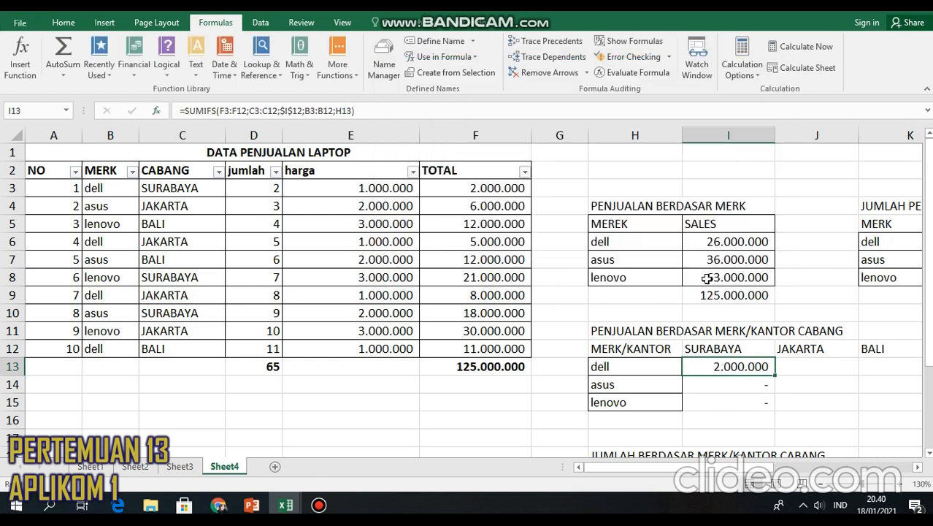
pyautogui.moveTo(774, 374); pyautogui.dragTo(772, 414)
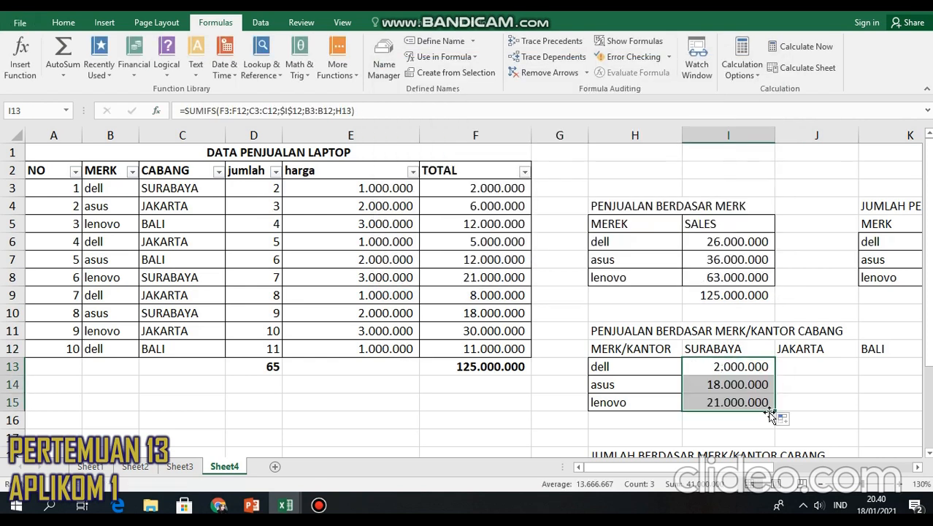
pyautogui.click(760, 422)
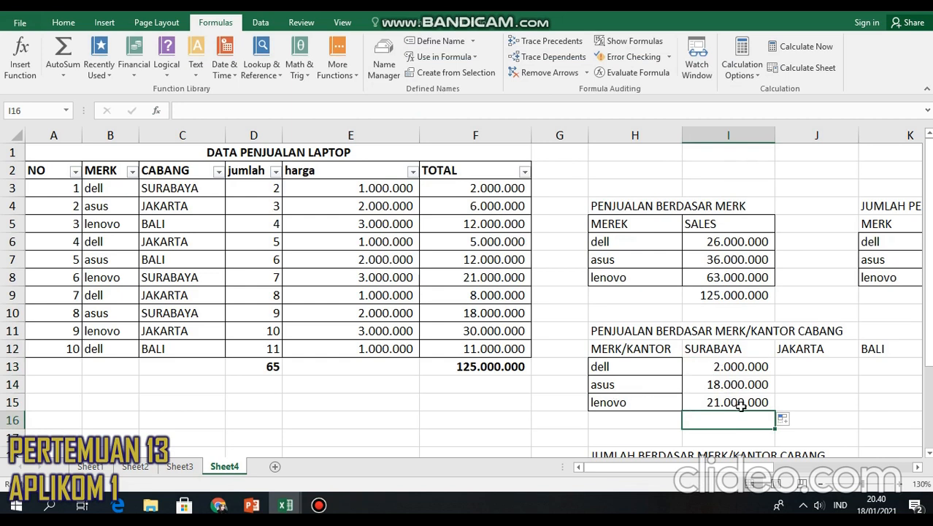
# - Insert SUMIFS in J13 for dell in JAKARTA with sum range F3:F12 and first criteria range C3:C12
pyautogui.click(832, 364)
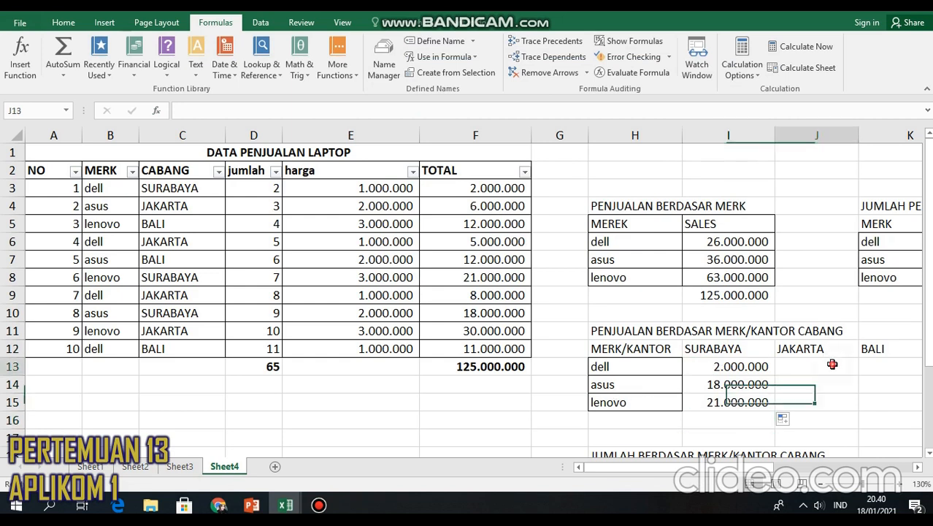
pyautogui.click(19, 67)
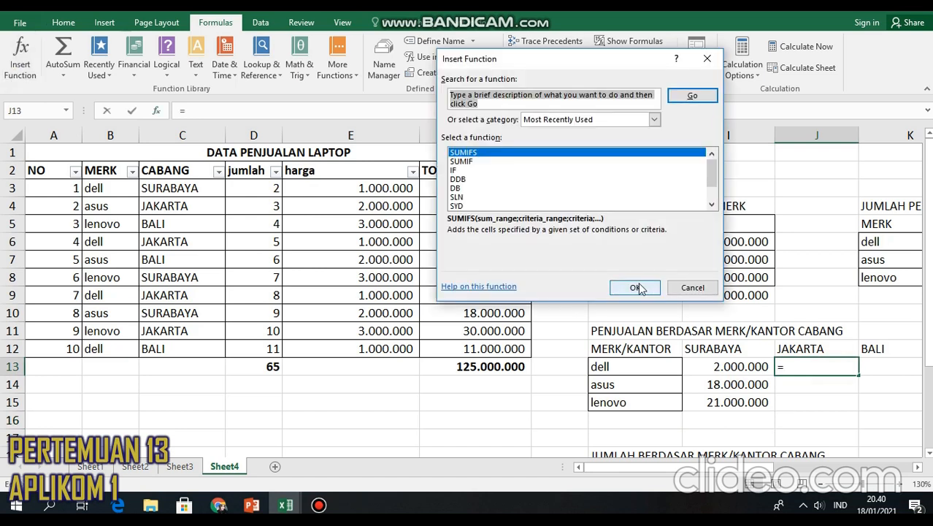
pyautogui.click(637, 288)
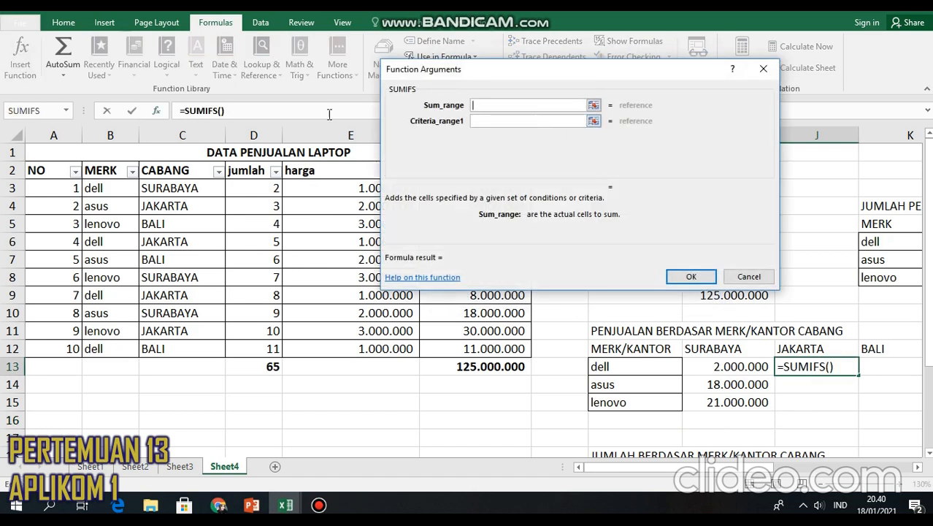
pyautogui.moveTo(506, 76); pyautogui.dragTo(654, 87)
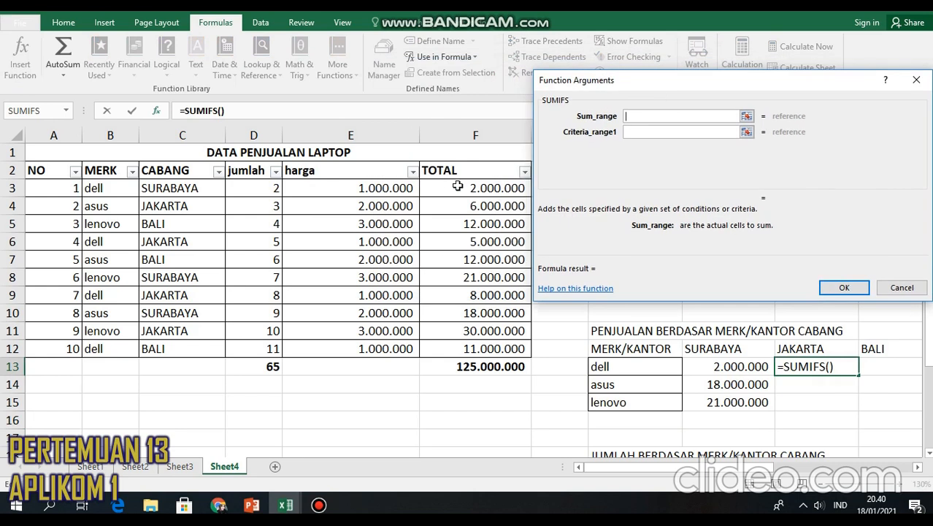
pyautogui.moveTo(463, 190); pyautogui.dragTo(478, 354)
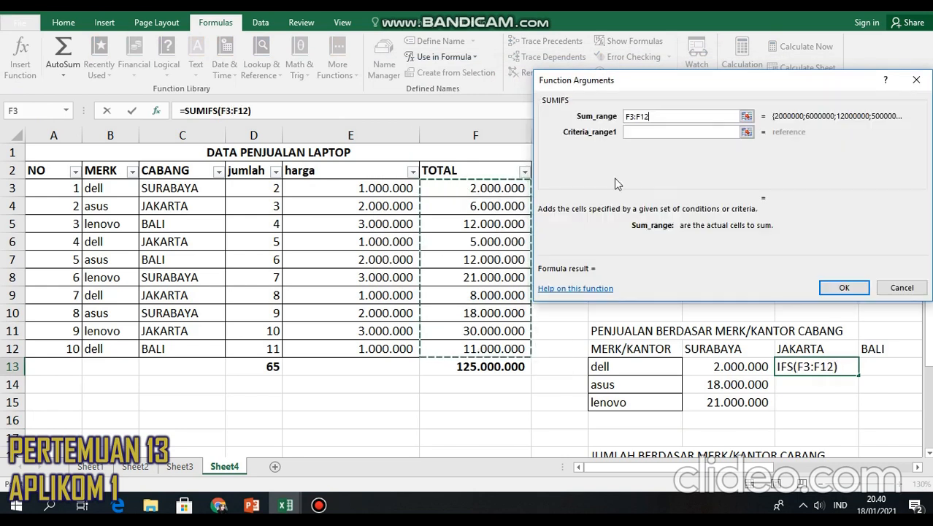
pyautogui.click(642, 131)
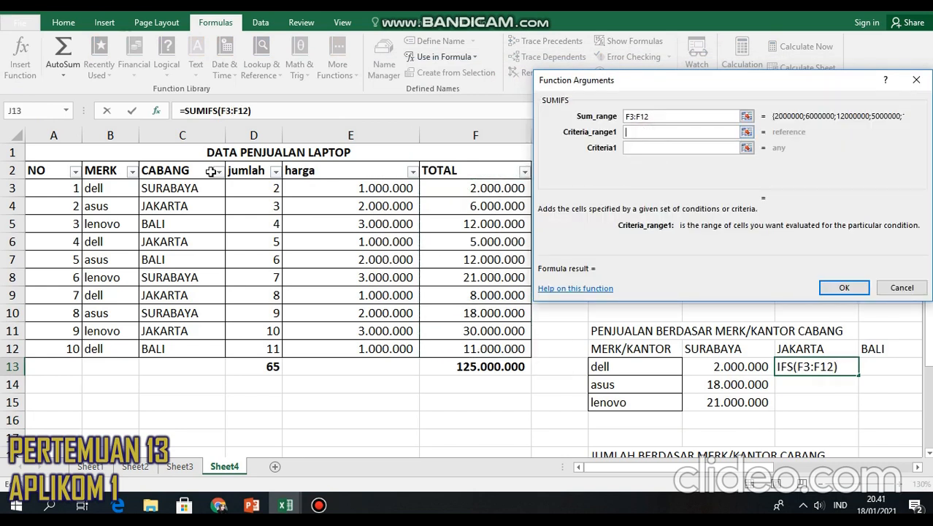
pyautogui.moveTo(191, 186); pyautogui.dragTo(195, 348)
# - Set the first criterion of the J13 formula to the JAKARTA heading as the absolute reference $J$12
pyautogui.click(642, 147)
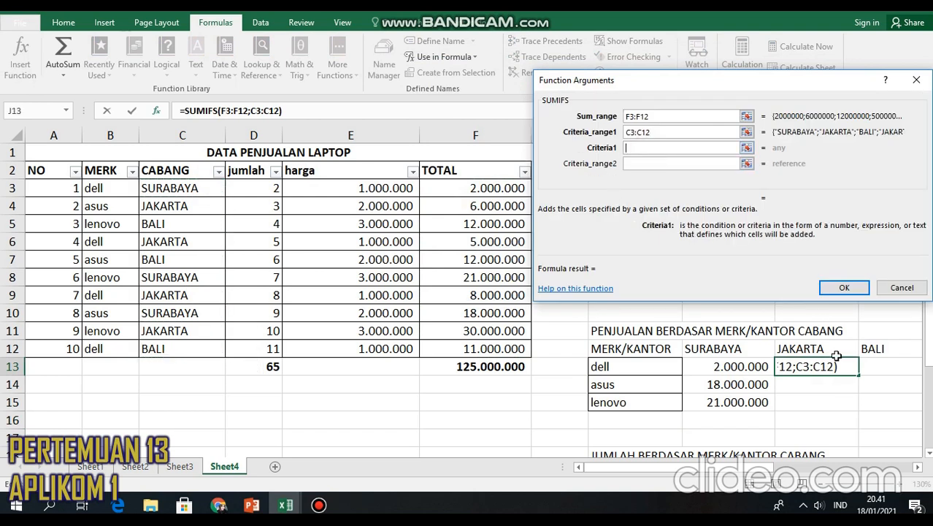
pyautogui.click(832, 355)
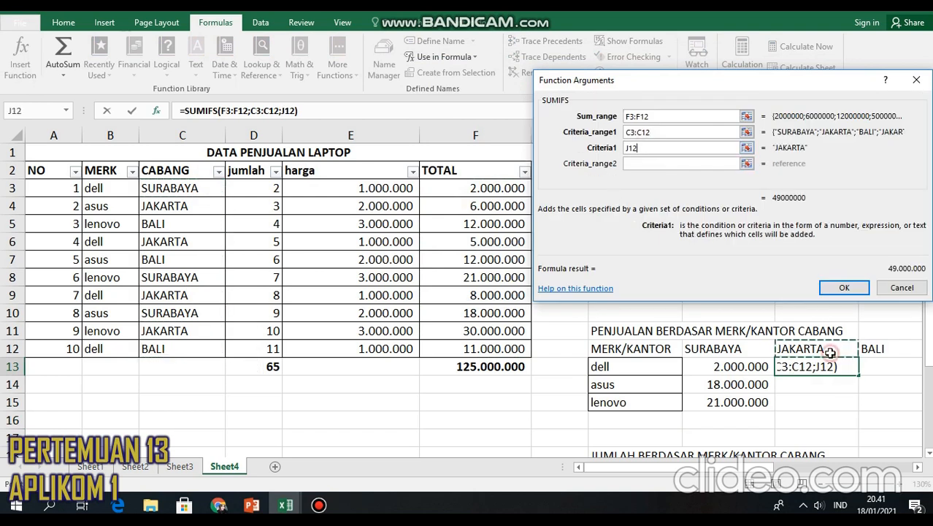
pyautogui.click(626, 151)
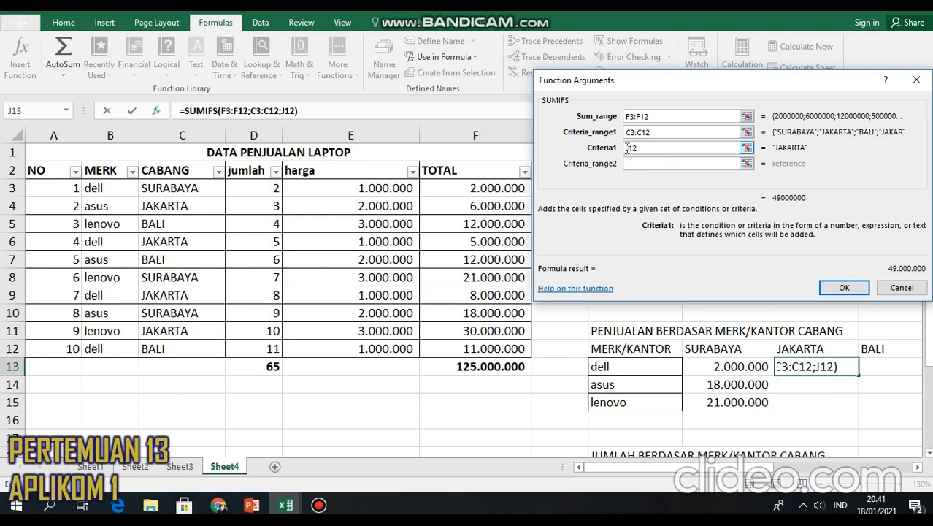
pyautogui.write('$')
pyautogui.click(634, 149)
pyautogui.write('$')
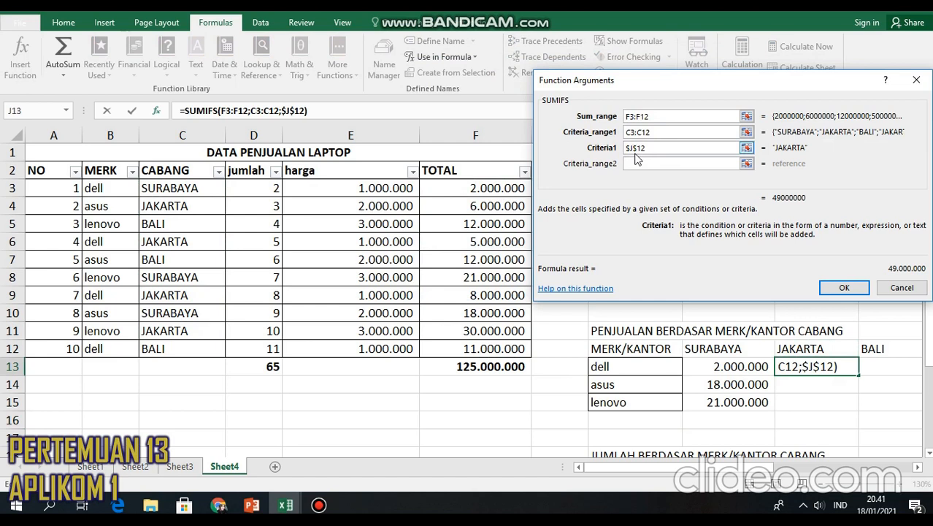
# - Add the second condition, brand range B3:B12 matching H13, and fill the J13 formula down to J15
pyautogui.click(637, 162)
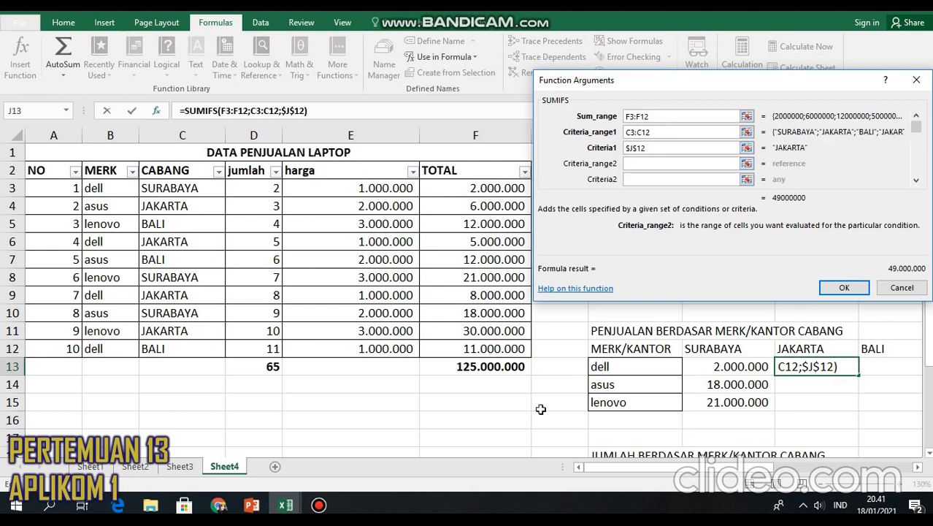
pyautogui.moveTo(95, 189); pyautogui.dragTo(98, 348)
pyautogui.press('Tab')
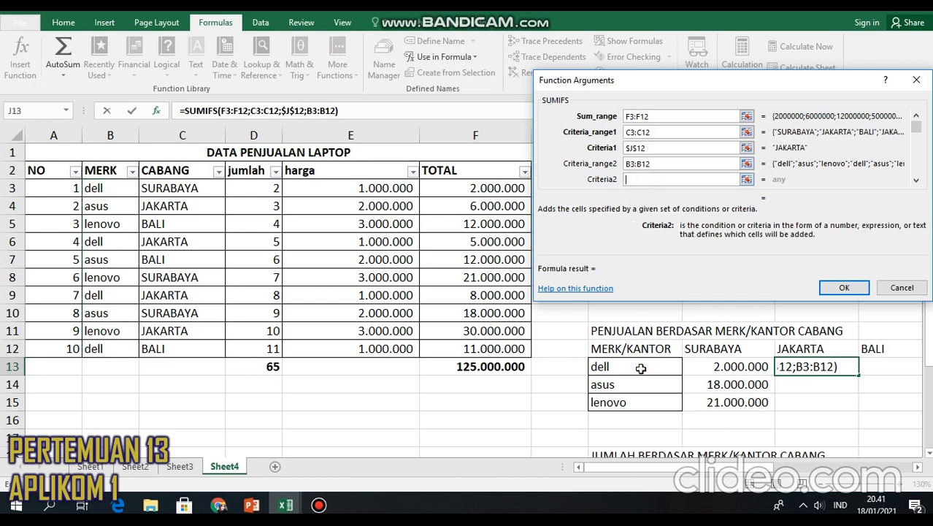
pyautogui.click(641, 368)
pyautogui.click(842, 287)
pyautogui.moveTo(860, 376); pyautogui.dragTo(854, 408)
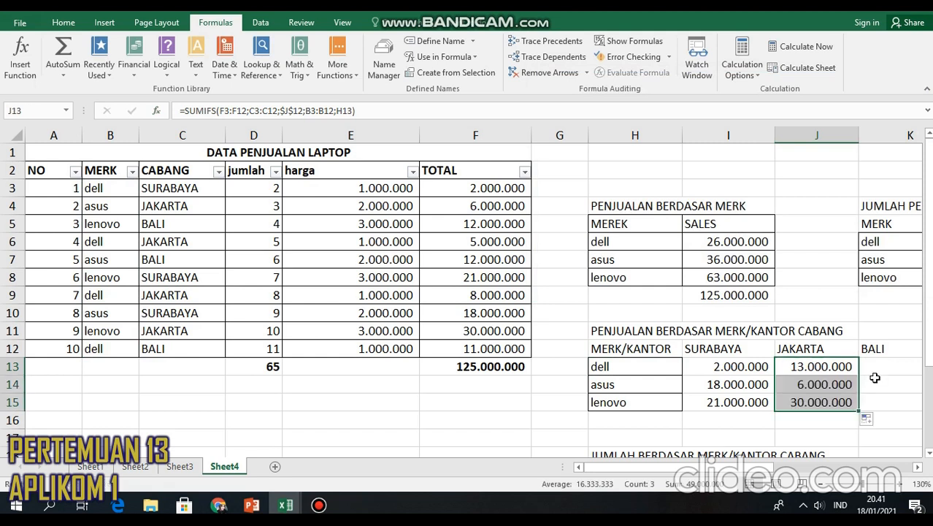
# - Insert SUMIFS in K13 for dell in BALI with sum range F3:F12 and first criteria range C3:C12
pyautogui.click(882, 370)
pyautogui.click(20, 59)
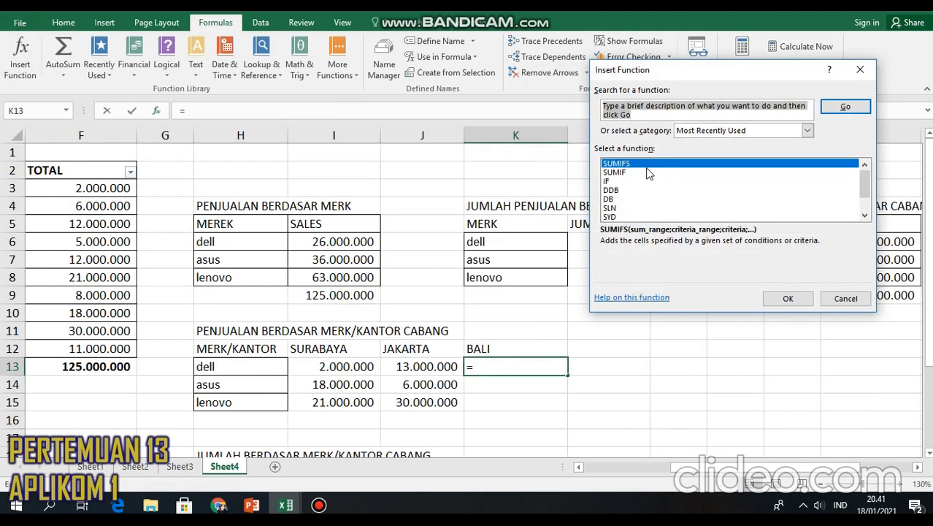
pyautogui.click(787, 296)
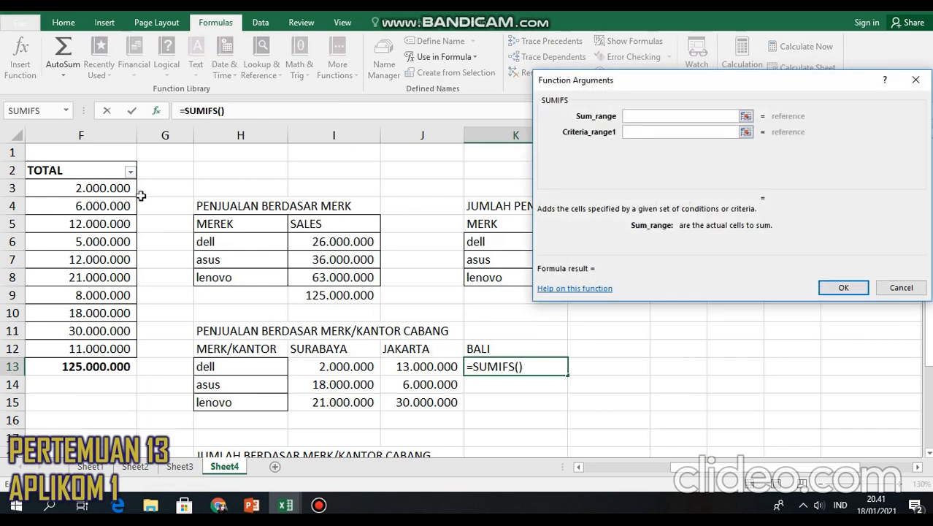
pyautogui.moveTo(101, 189); pyautogui.dragTo(102, 347)
pyautogui.click(634, 131)
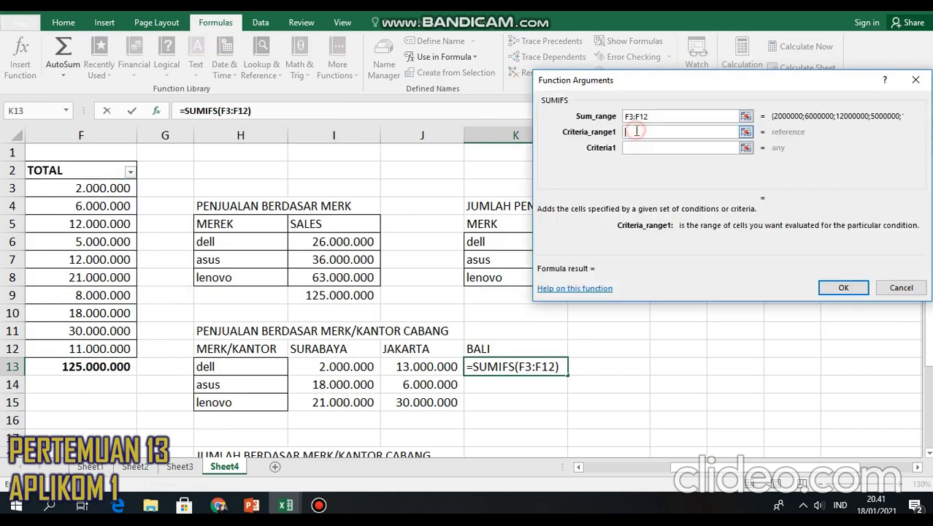
pyautogui.moveTo(727, 468); pyautogui.dragTo(614, 469)
pyautogui.moveTo(160, 192); pyautogui.dragTo(182, 349)
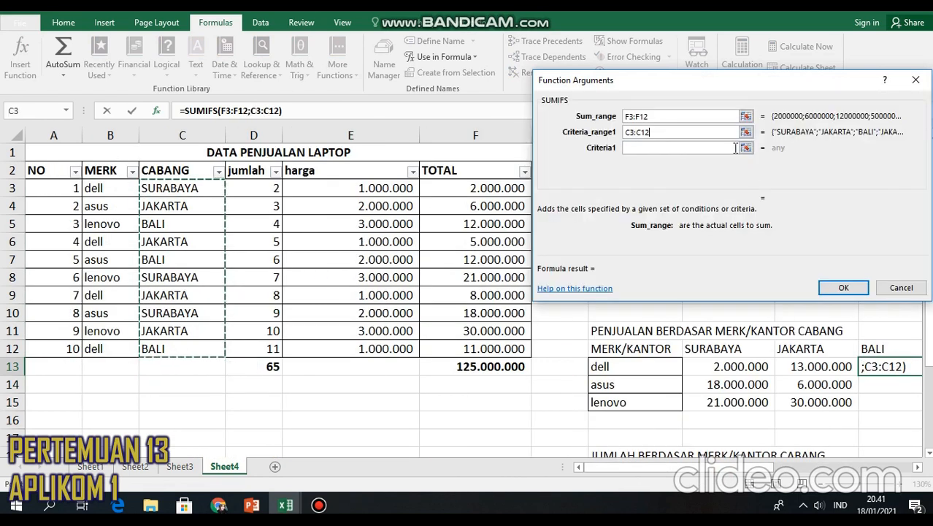
# - Set the first criterion of the K13 formula to the BALI heading as the absolute reference $K$12
pyautogui.click(687, 147)
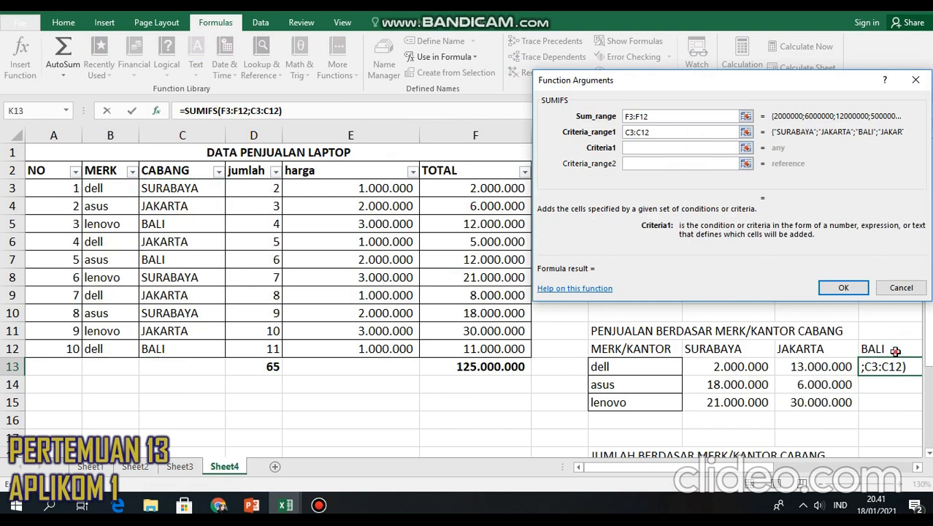
pyautogui.click(895, 352)
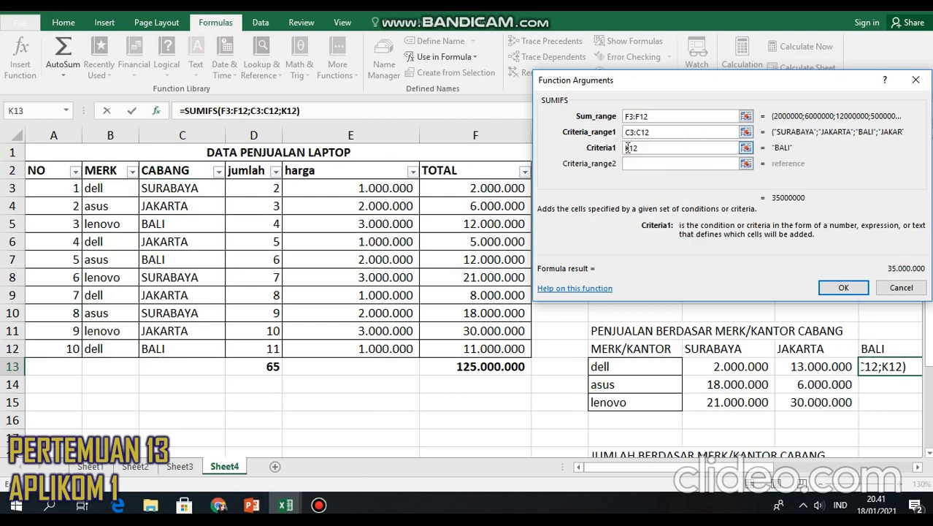
pyautogui.click(627, 148)
pyautogui.write('$K')
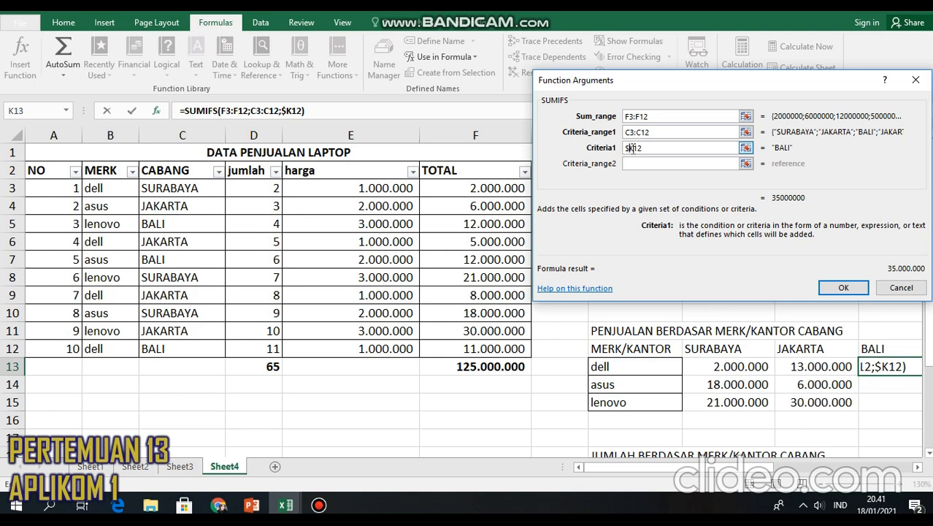
pyautogui.write('$')
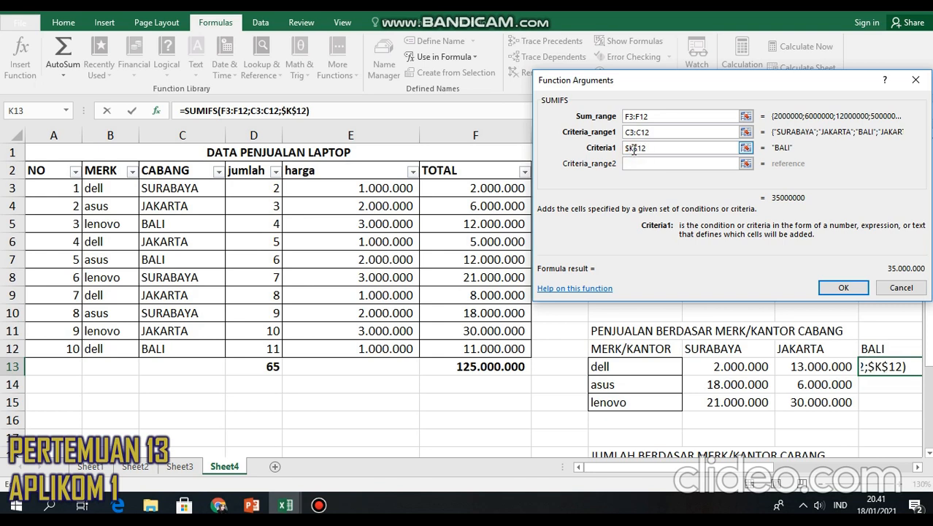
# - Add the second condition, brand range B3:B12 matching H13, and fill the K13 formula down to K15
pyautogui.click(636, 164)
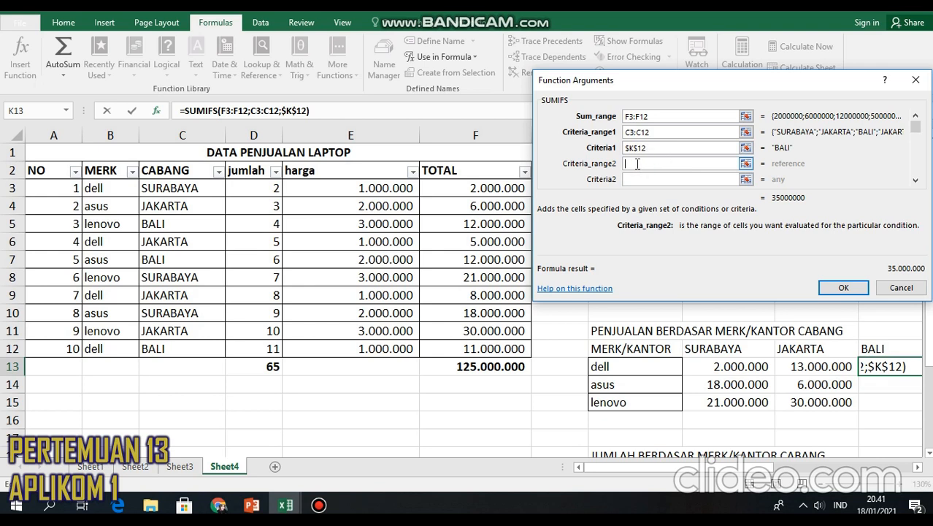
pyautogui.moveTo(102, 188); pyautogui.dragTo(112, 356)
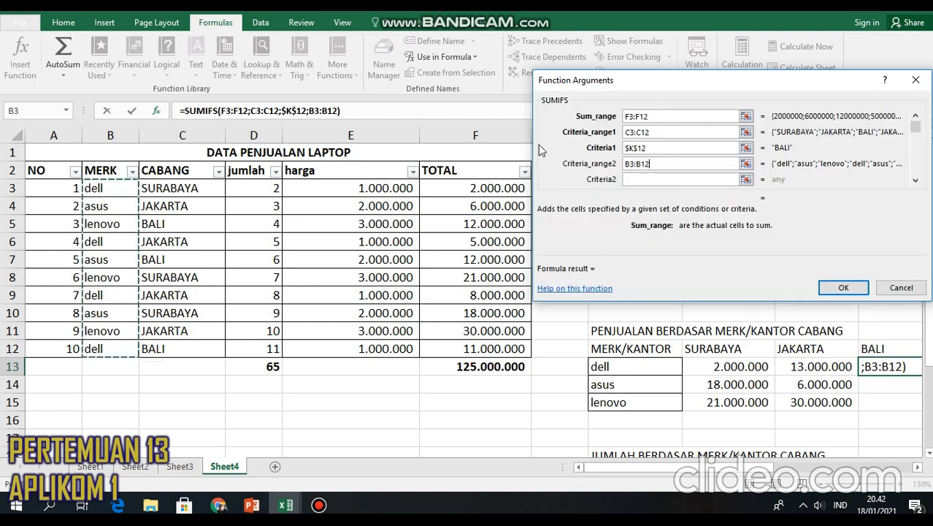
pyautogui.click(685, 181)
pyautogui.click(632, 367)
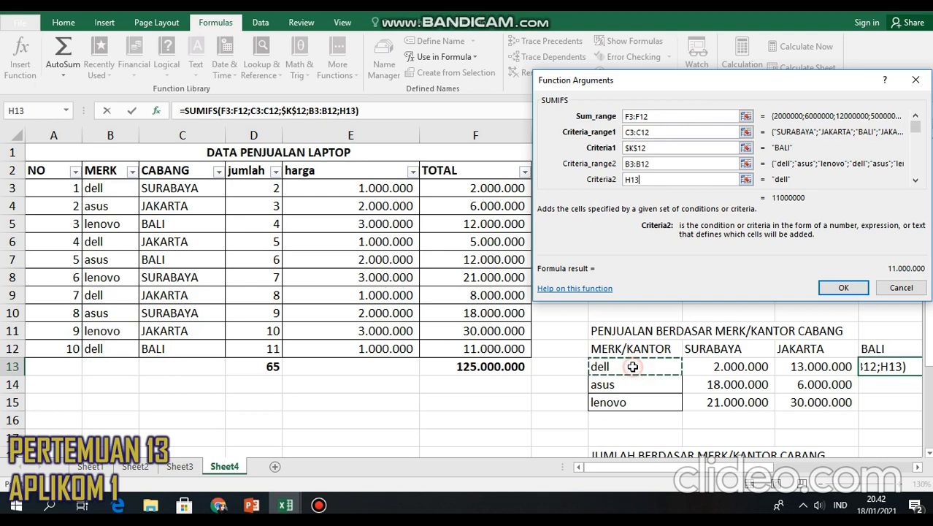
pyautogui.click(852, 289)
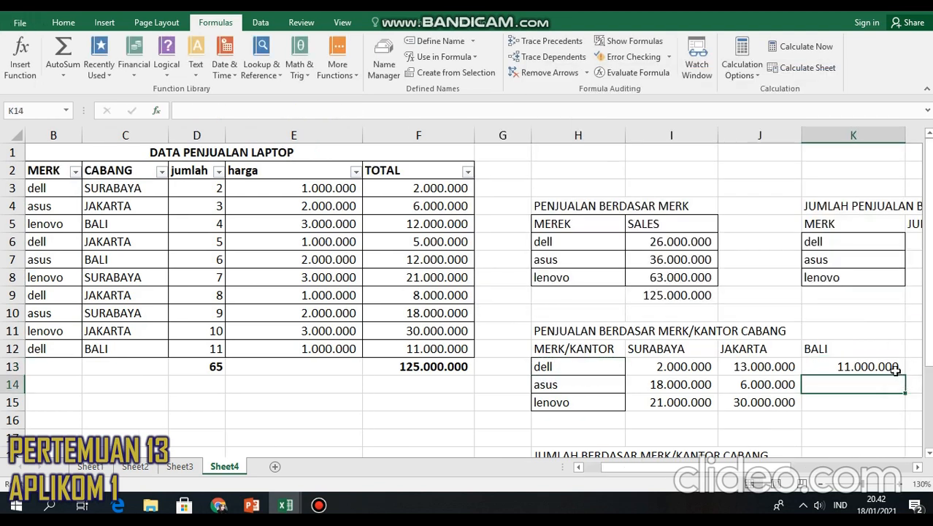
pyautogui.moveTo(904, 373); pyautogui.dragTo(896, 404)
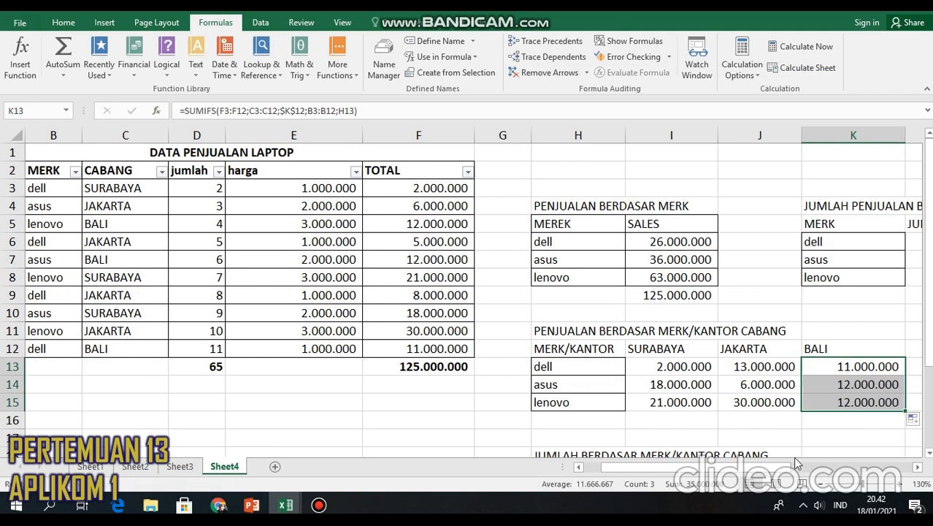
# - Total the SURABAYA sales I13:I15 in I16 with AutoSum and fill the formula across to K16
pyautogui.moveTo(785, 466); pyautogui.dragTo(820, 467)
pyautogui.click(554, 417)
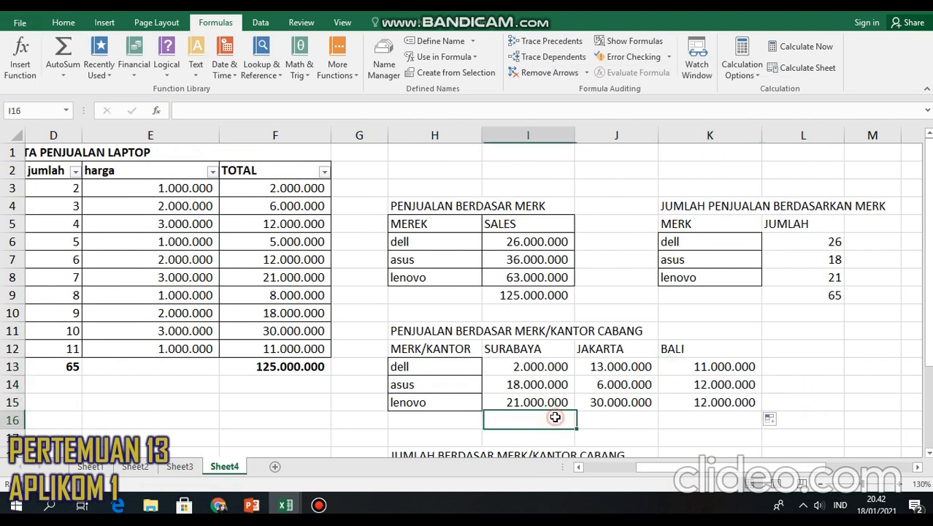
pyautogui.click(64, 76)
pyautogui.click(75, 90)
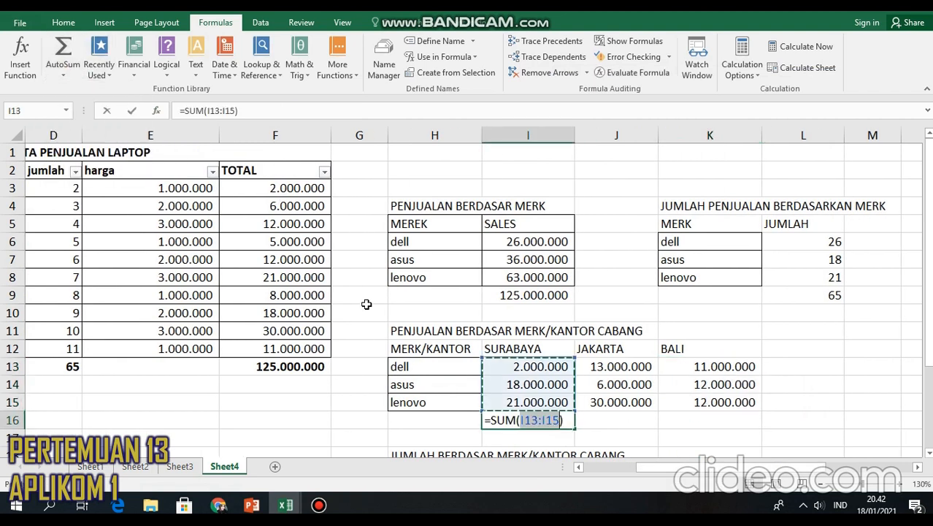
pyautogui.press('Return')
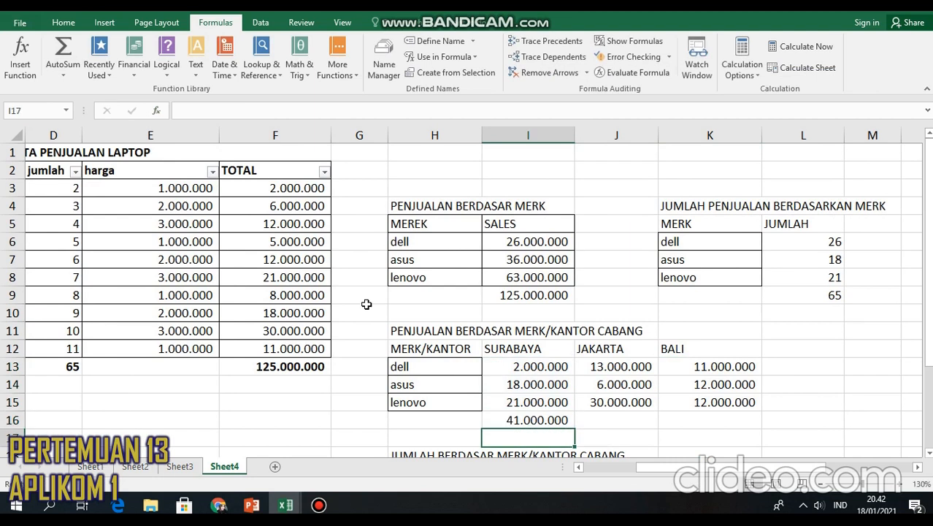
pyautogui.click(553, 420)
pyautogui.moveTo(574, 428); pyautogui.dragTo(799, 423)
# - Sum the branch totals I16:K16 in L16 and compare the result with the sales total in F13
pyautogui.click(798, 422)
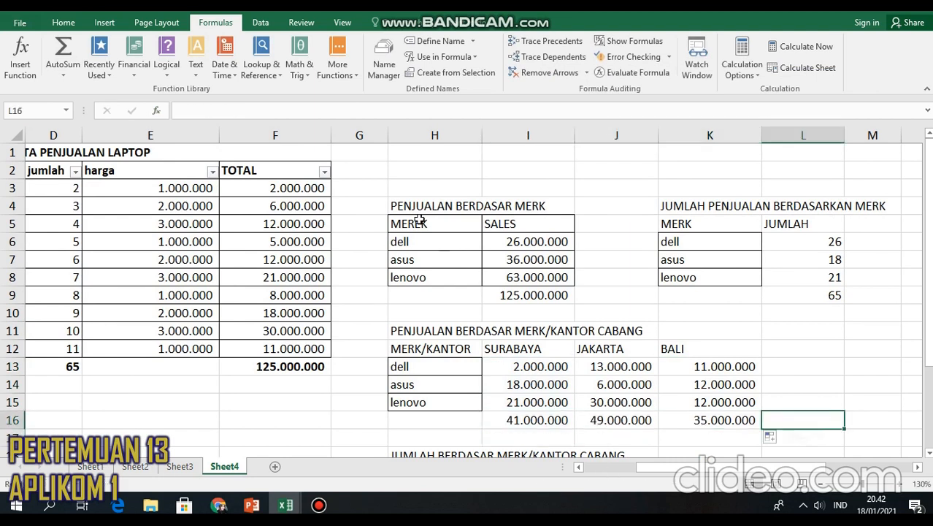
pyautogui.click(71, 77)
pyautogui.click(94, 93)
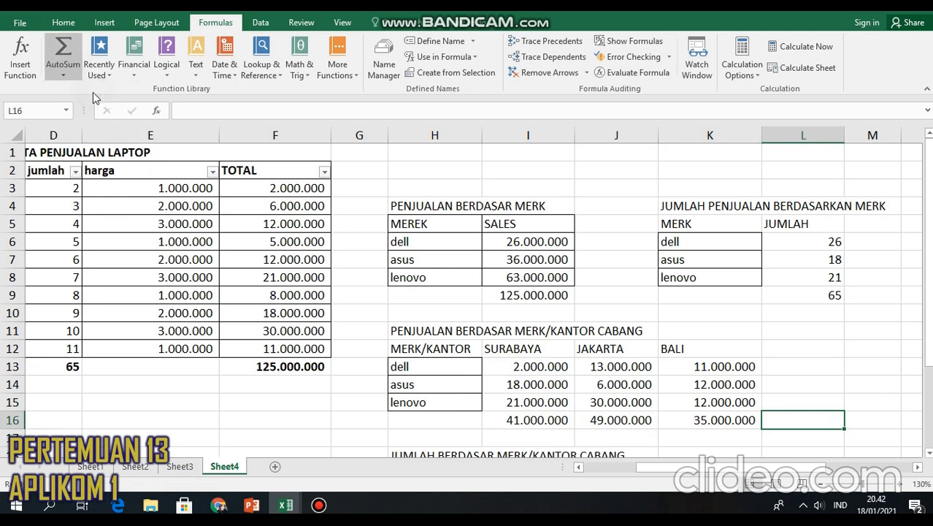
pyautogui.press('Return')
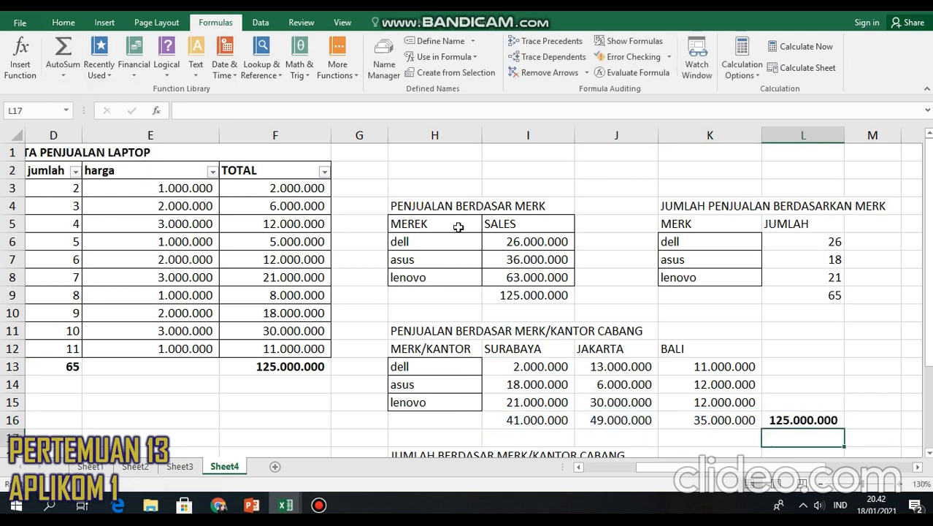
pyautogui.click(789, 421)
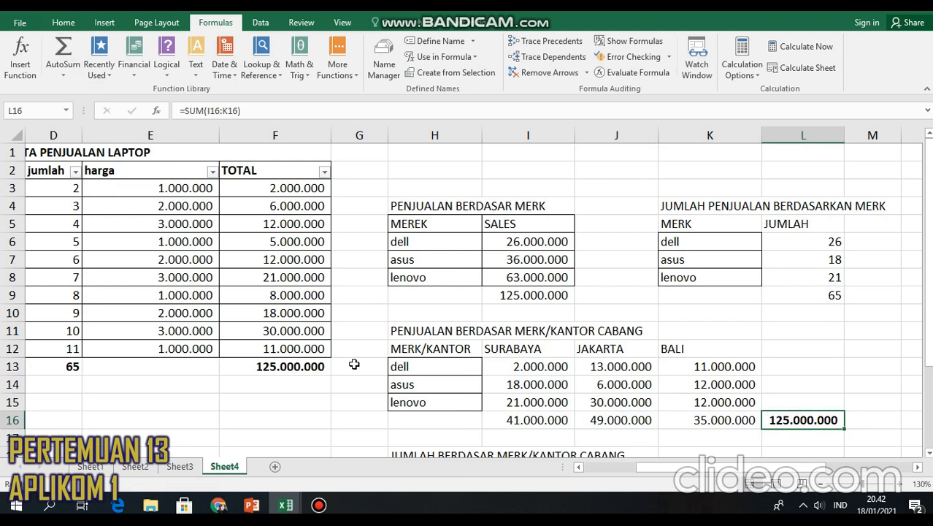
pyautogui.click(290, 366)
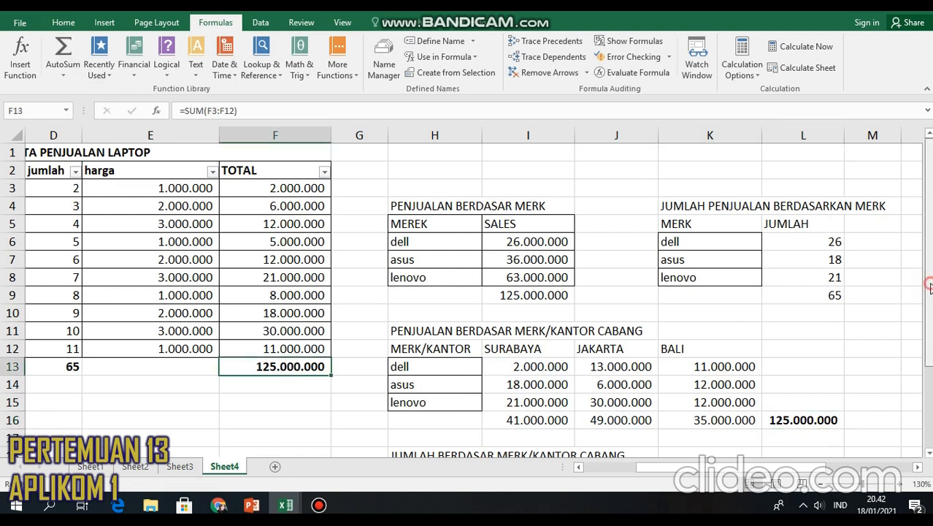
# - Insert SUMIFS in I20 for dell in SURABAYA with sum range D3:D12 and first criteria range C3:C12
pyautogui.scroll(-1, 929, 338)
pyautogui.scroll(-1, 574, 313)
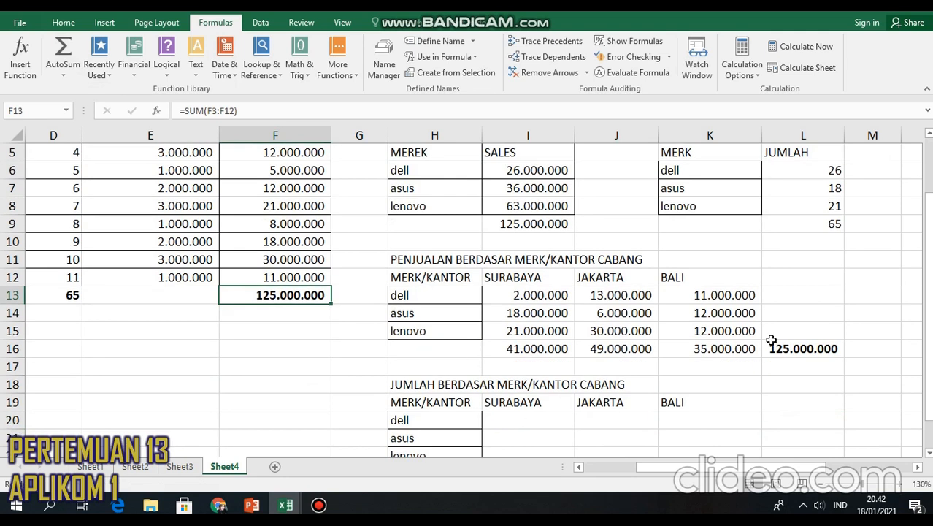
pyautogui.scroll(-1, 588, 349)
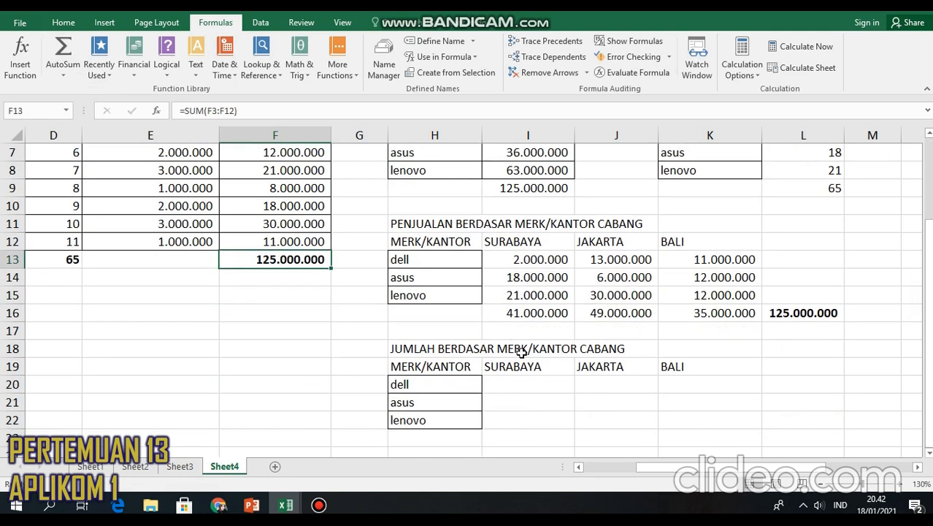
pyautogui.click(522, 383)
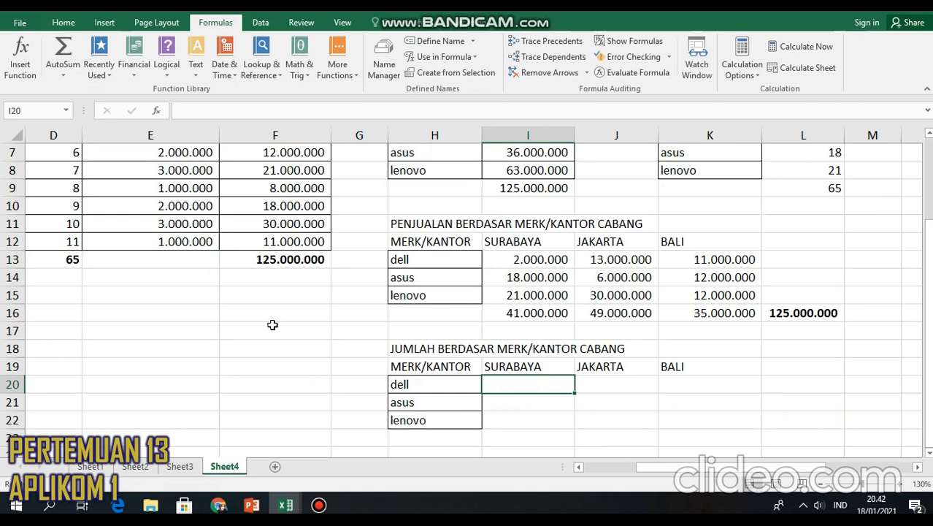
pyautogui.click(17, 67)
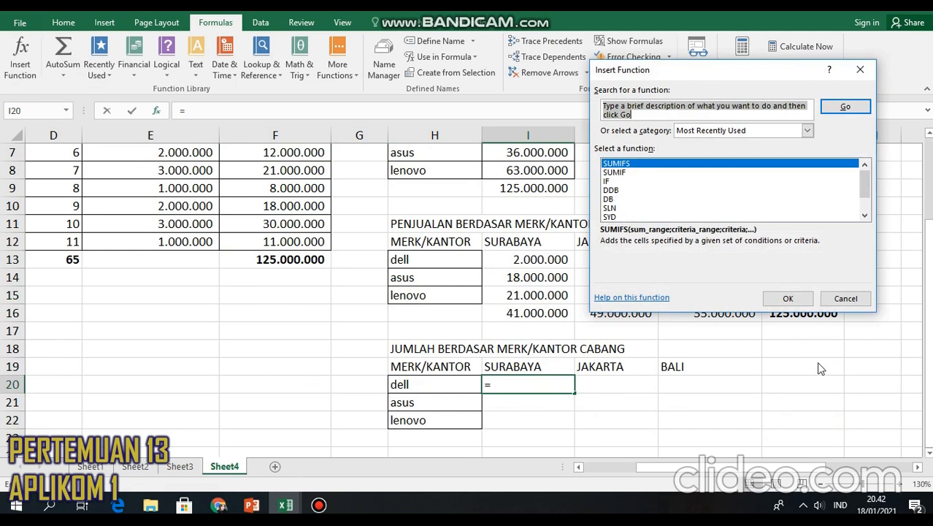
pyautogui.click(788, 298)
pyautogui.press('Return')
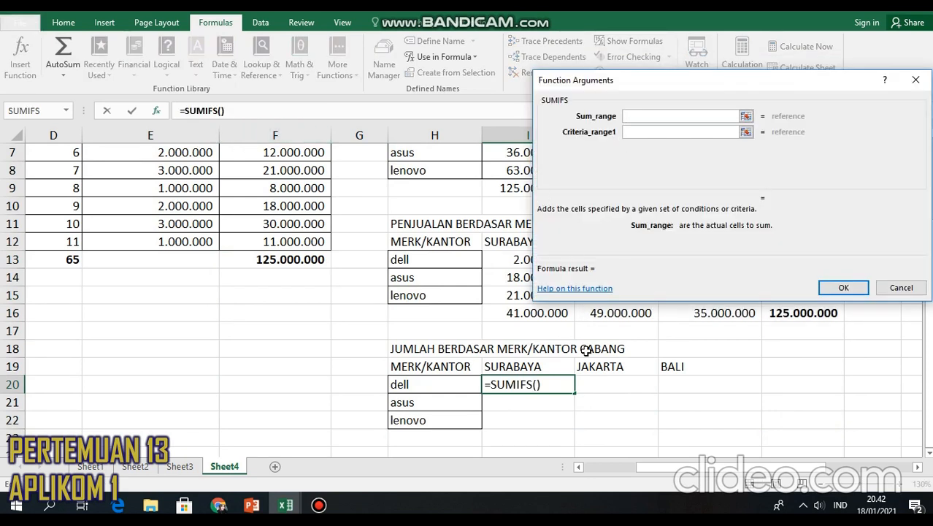
pyautogui.scroll(2, 930, 344)
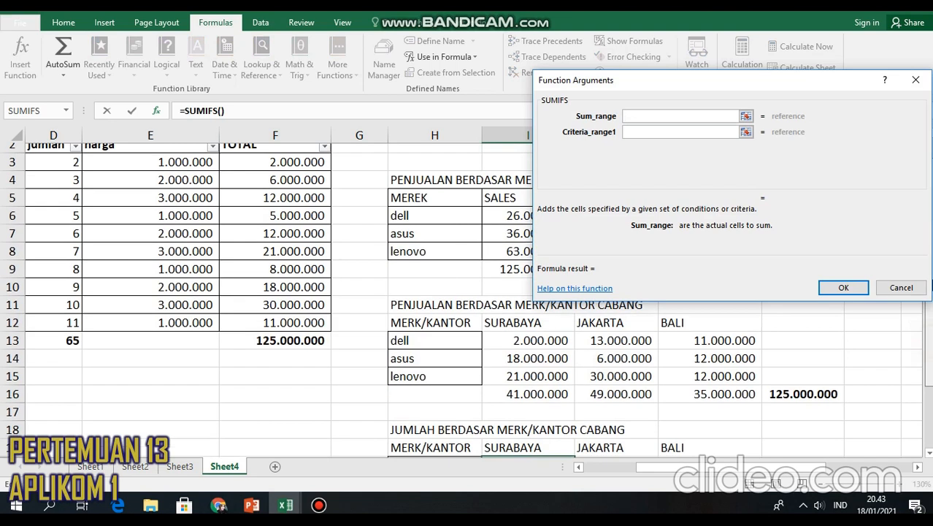
pyautogui.scroll(1, 930, 286)
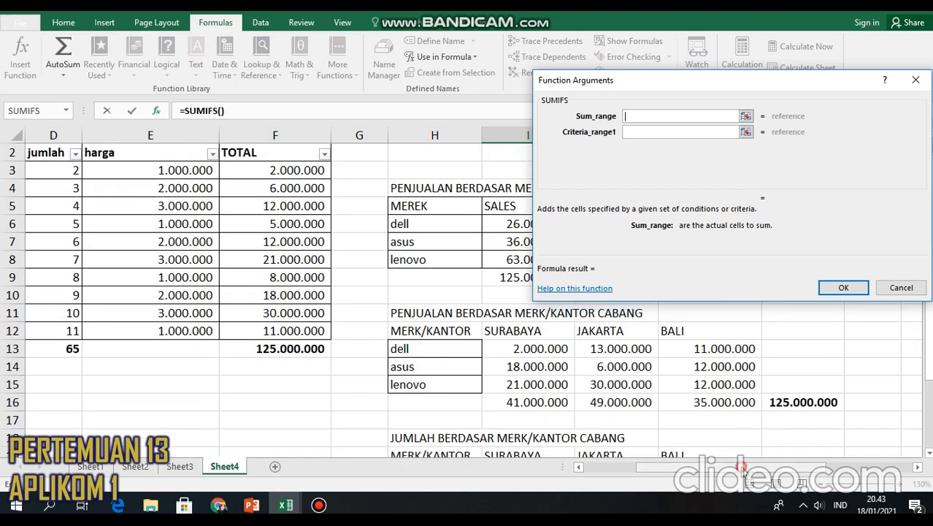
pyautogui.moveTo(694, 474); pyautogui.dragTo(643, 473)
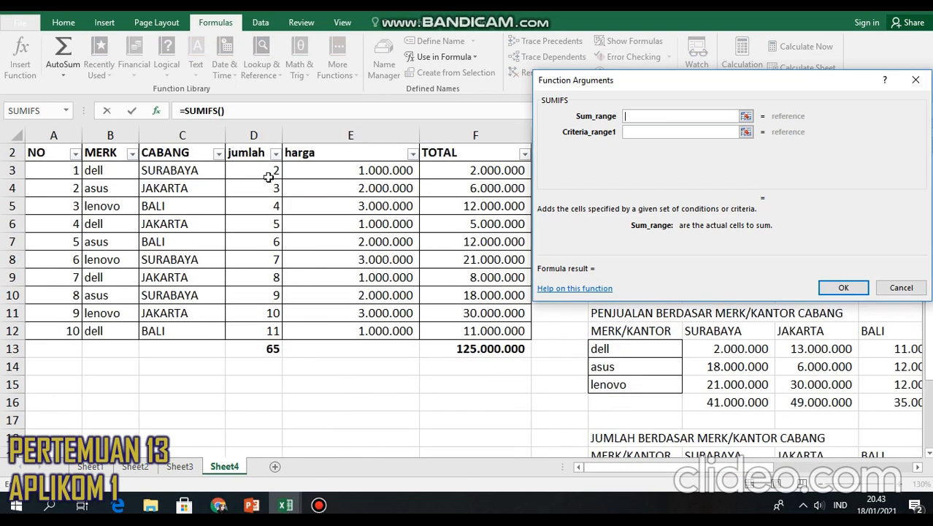
pyautogui.moveTo(270, 170); pyautogui.dragTo(276, 332)
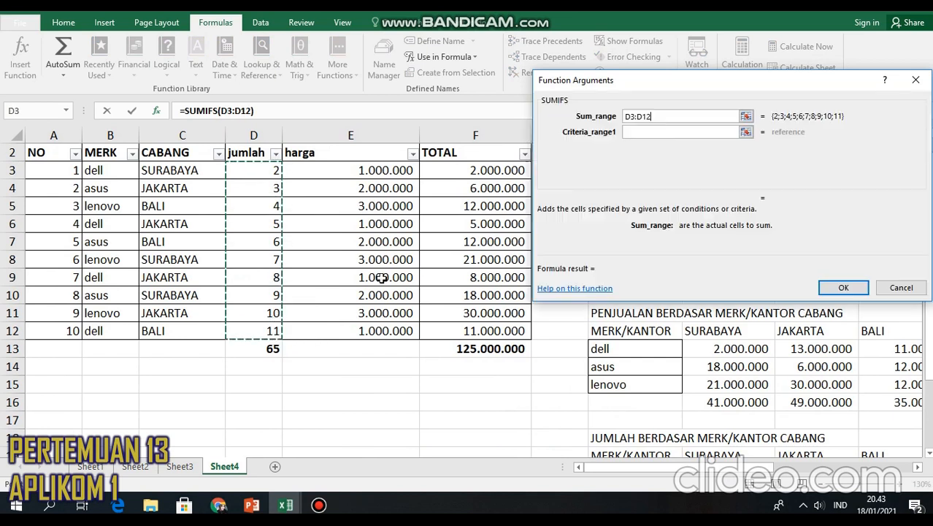
pyautogui.click(645, 132)
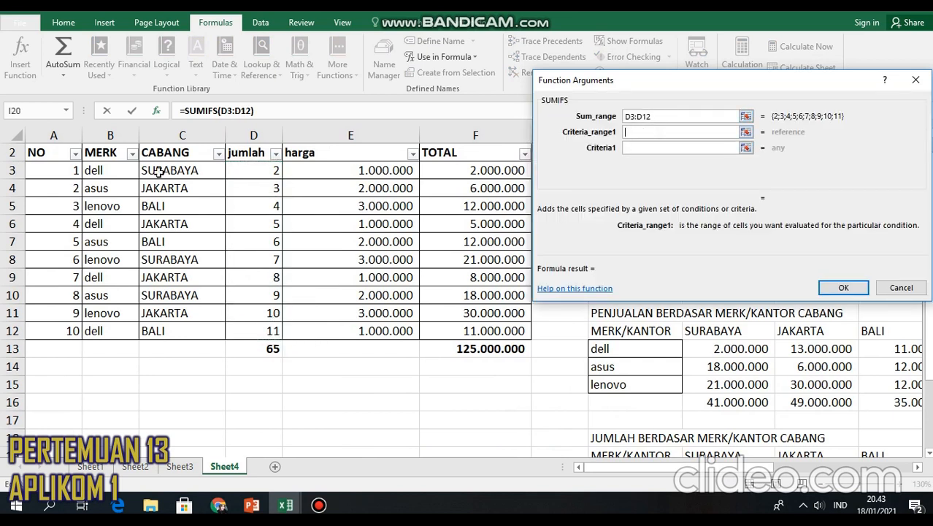
pyautogui.moveTo(173, 170); pyautogui.dragTo(171, 330)
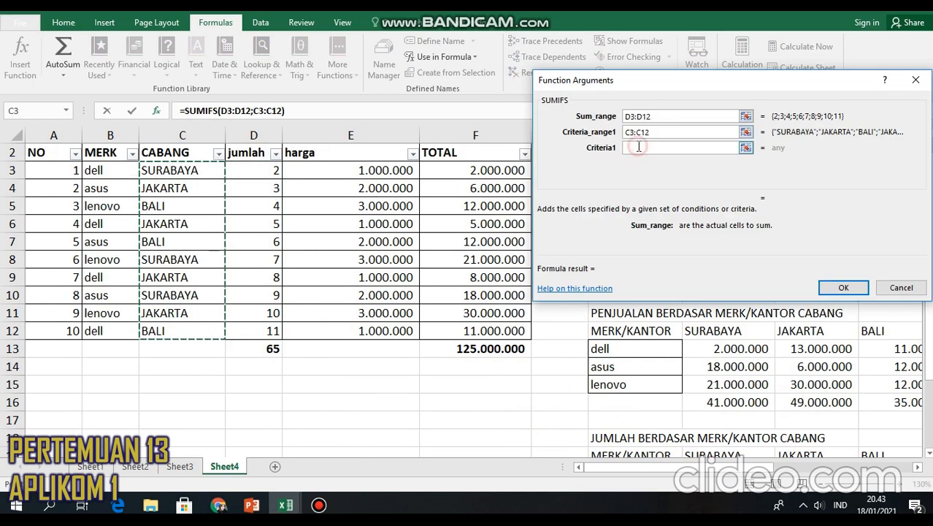
# - Set the first criterion of the I20 formula to the SURABAYA heading as the absolute reference $I$19
pyautogui.click(637, 147)
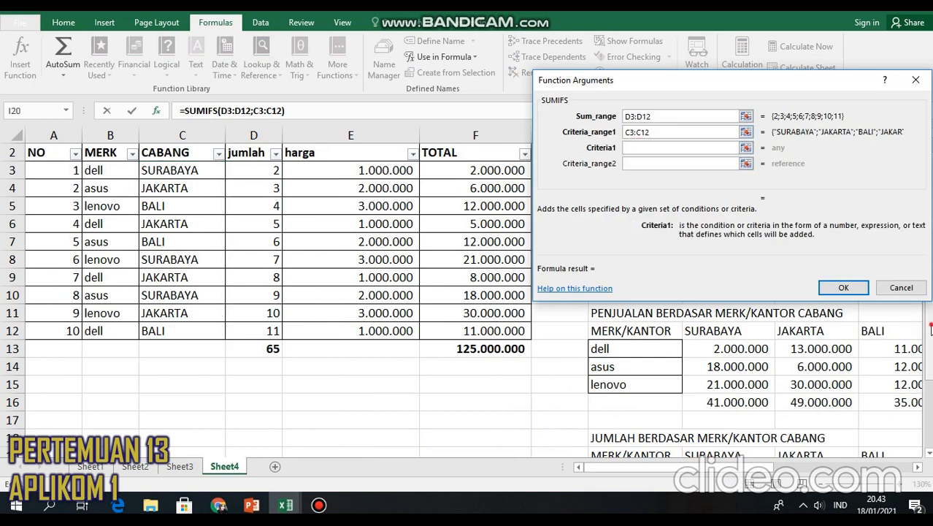
pyautogui.scroll(-1, 762, 414)
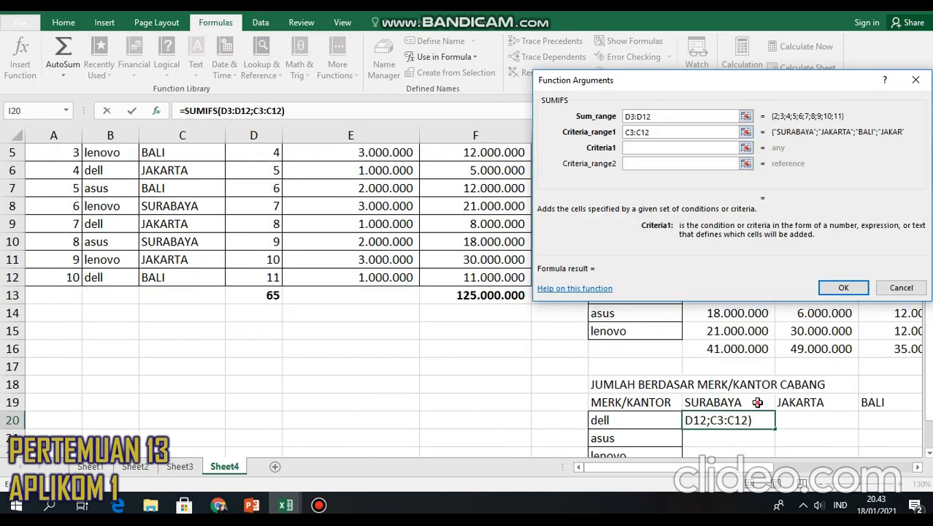
pyautogui.click(759, 402)
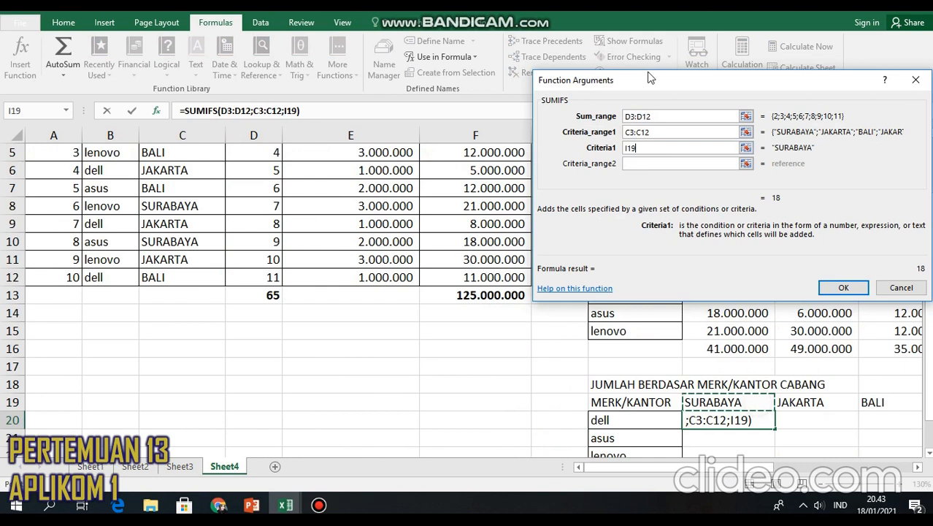
pyautogui.click(628, 148)
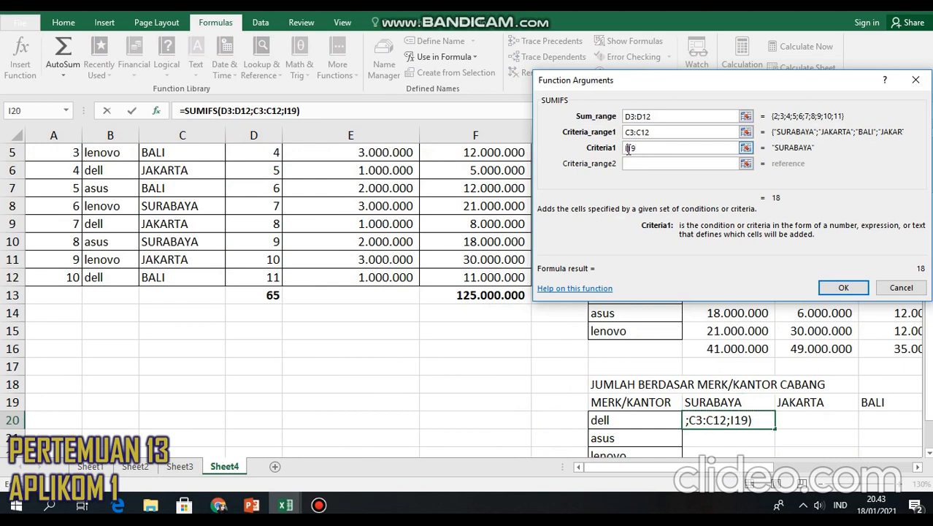
pyautogui.write('$I')
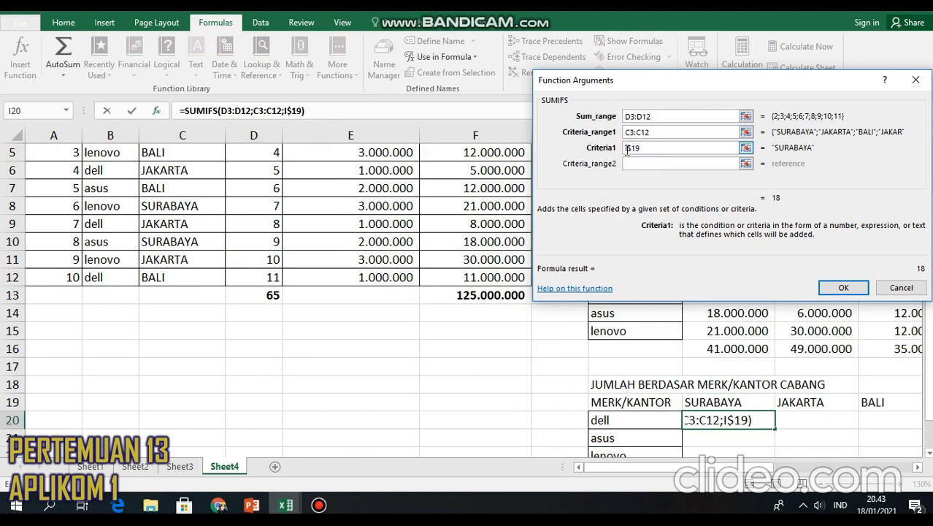
pyautogui.write('$')
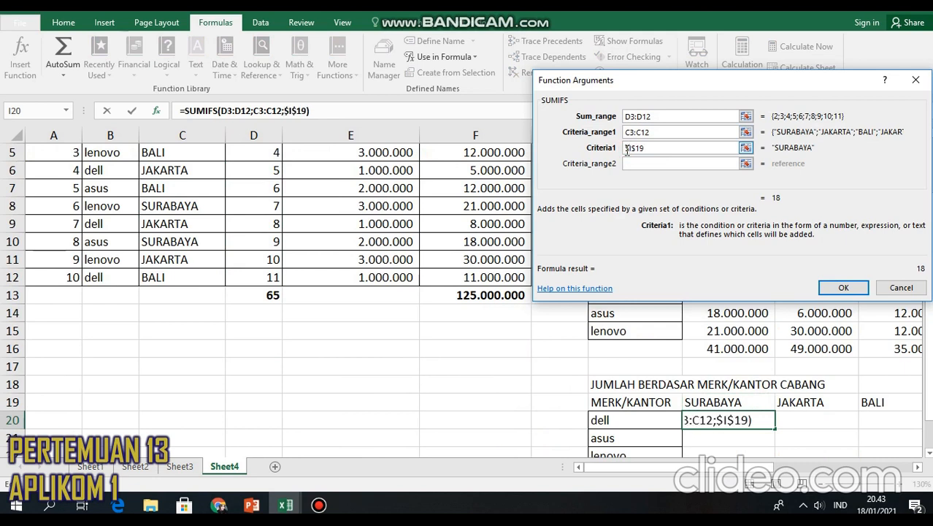
pyautogui.click(635, 165)
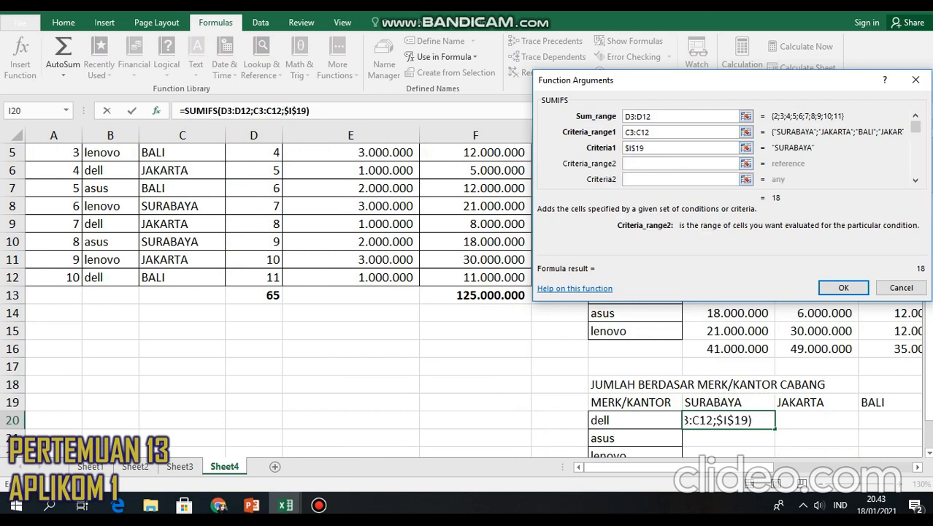
# - Add B3:B12 as second criteria range and H20 as second criterion of the I20 SUMIFS formula, and confirm the formula
pyautogui.moveTo(928, 395); pyautogui.dragTo(927, 333)
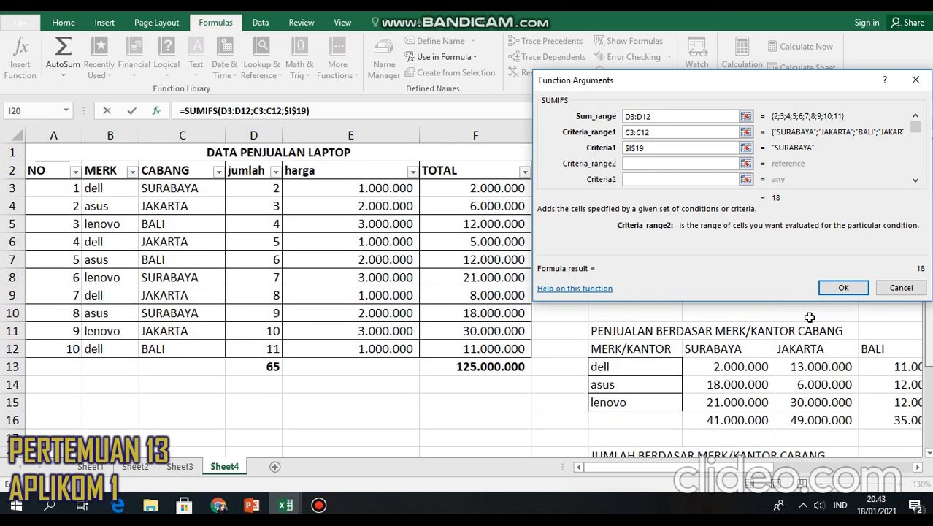
pyautogui.moveTo(104, 188); pyautogui.dragTo(102, 349)
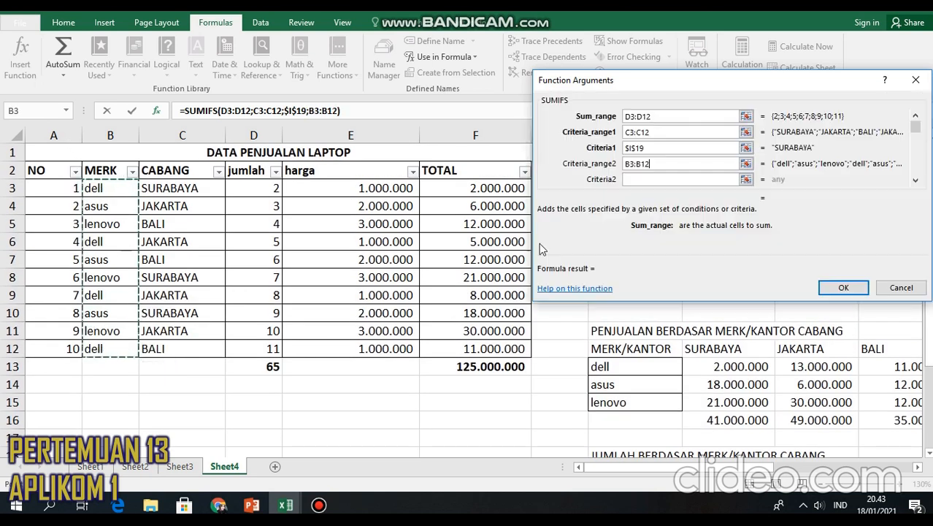
pyautogui.click(647, 180)
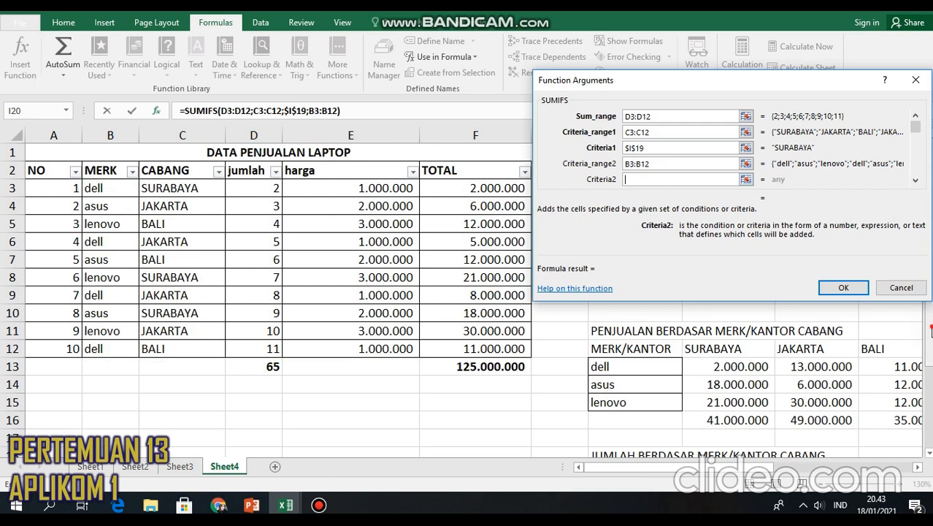
pyautogui.scroll(-2, 733, 438)
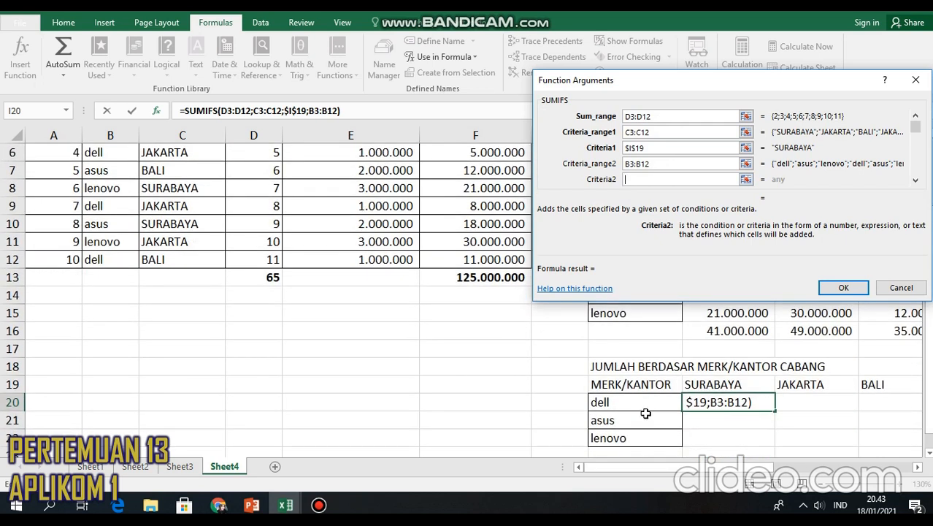
pyautogui.click(646, 402)
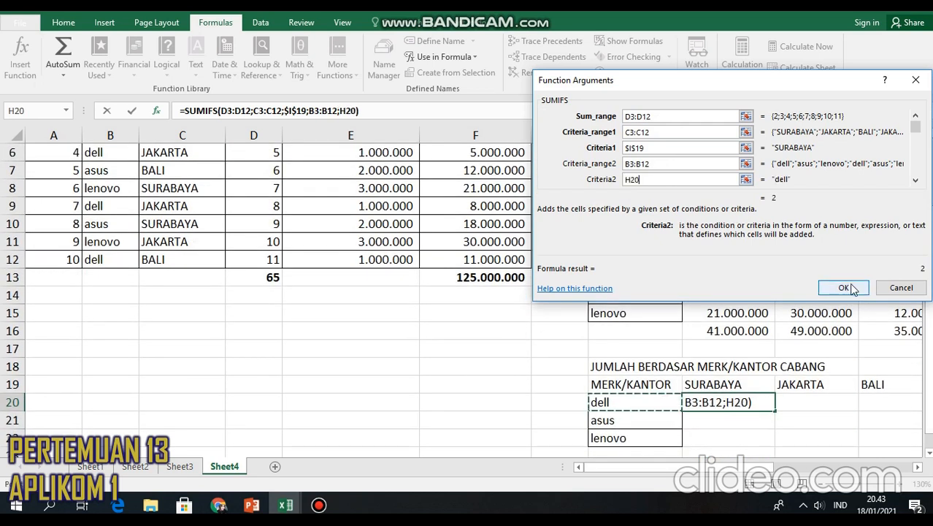
pyautogui.press('Return')
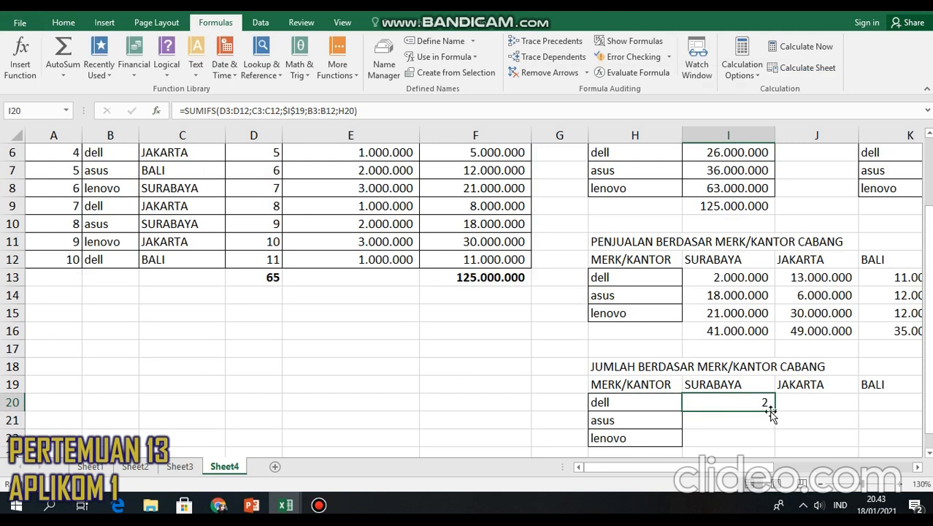
# - Fill the I20 formula down to I22 and across to K20
pyautogui.moveTo(774, 411); pyautogui.dragTo(771, 438)
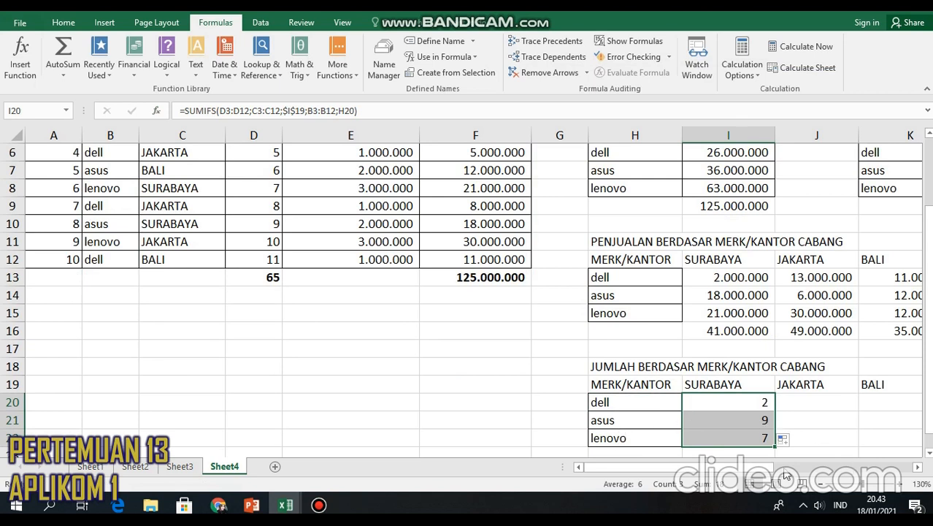
pyautogui.hscroll(4, 730, 423)
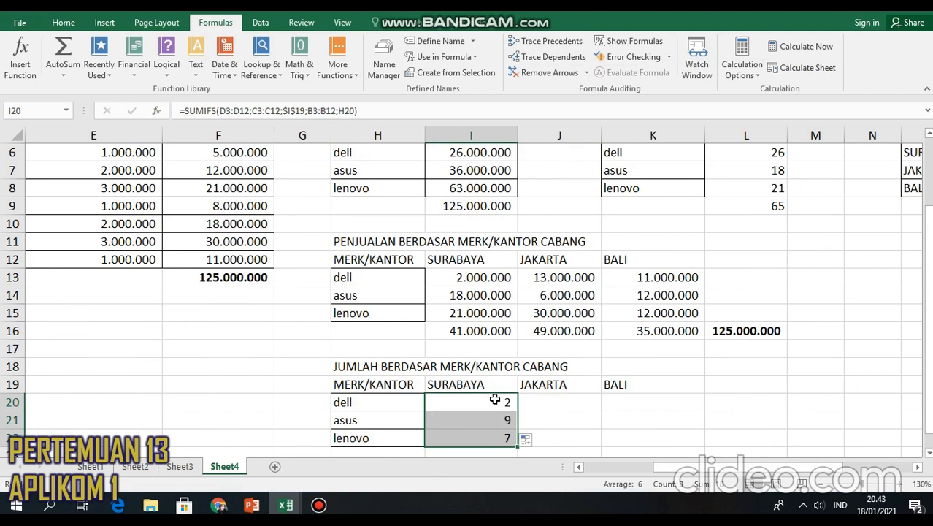
pyautogui.click(535, 405)
pyautogui.click(503, 403)
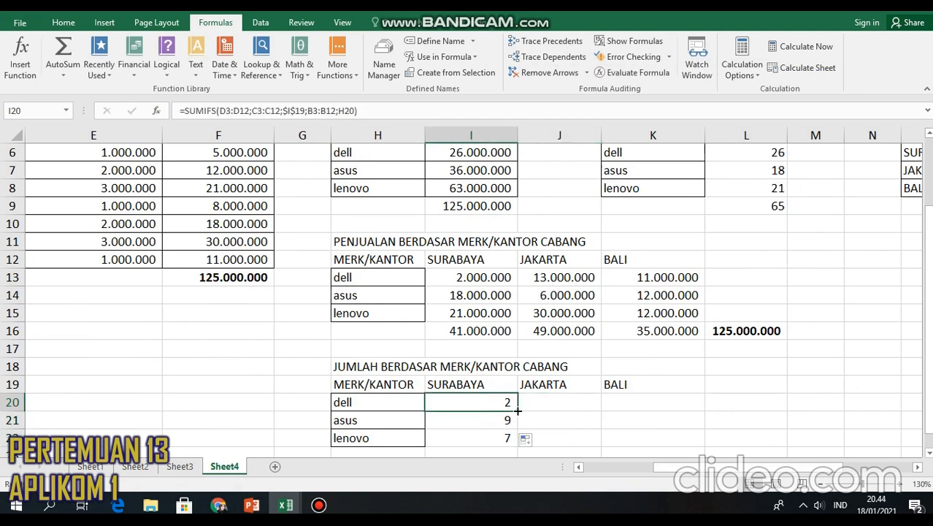
pyautogui.moveTo(519, 412); pyautogui.dragTo(659, 408)
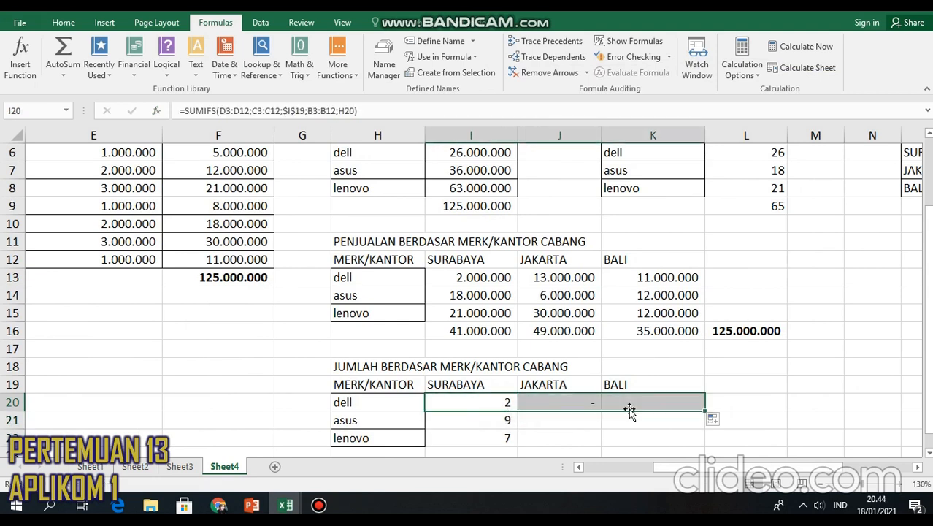
# - Change the first criterion of the J20 SUMIFS formula to the JAKARTA heading as the absolute reference $J$19
pyautogui.click(593, 407)
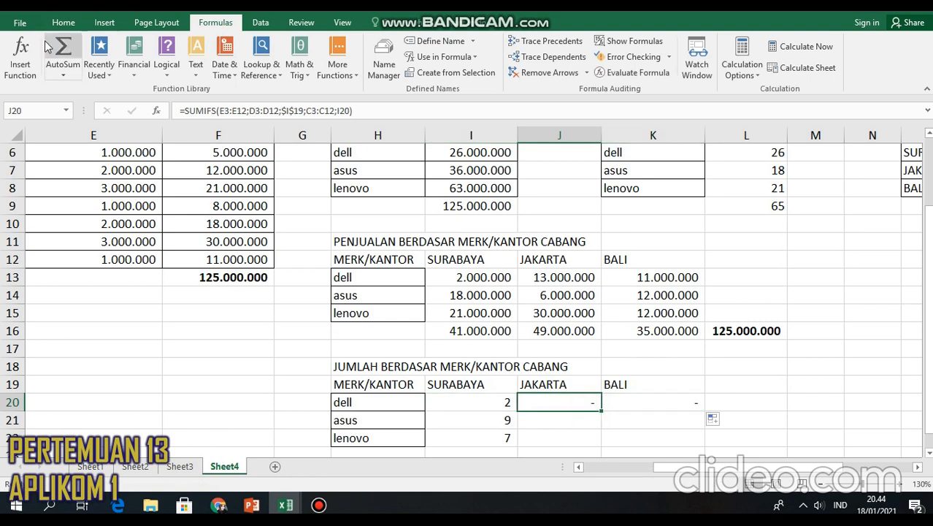
pyautogui.click(23, 59)
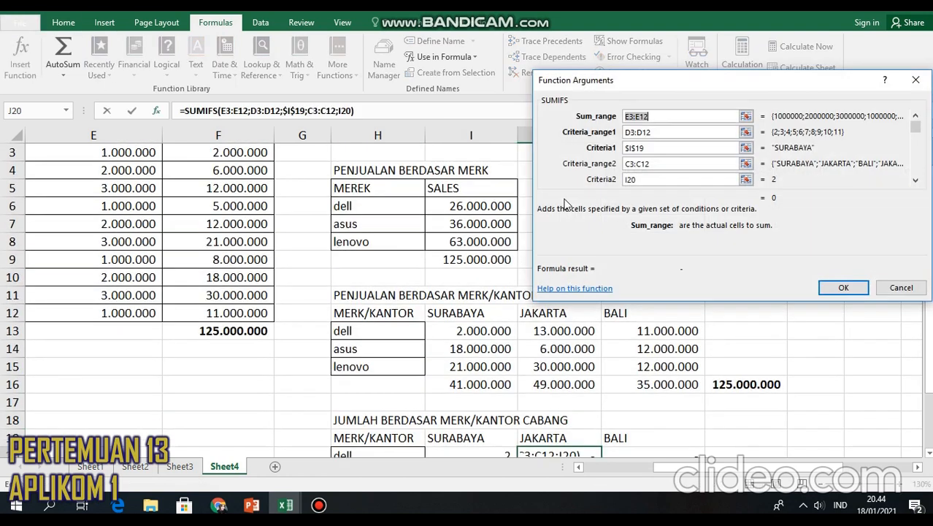
pyautogui.click(653, 149)
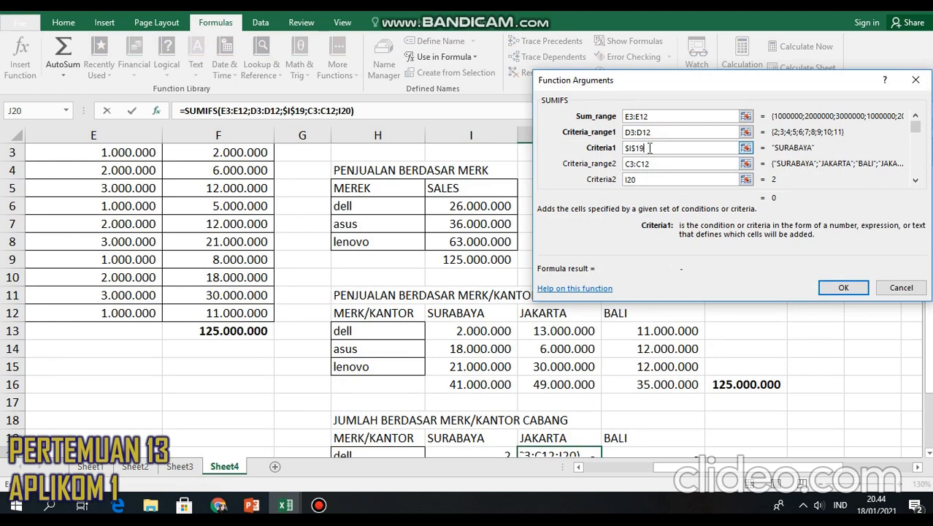
pyautogui.moveTo(650, 148); pyautogui.dragTo(617, 150)
pyautogui.press('BackSpace')
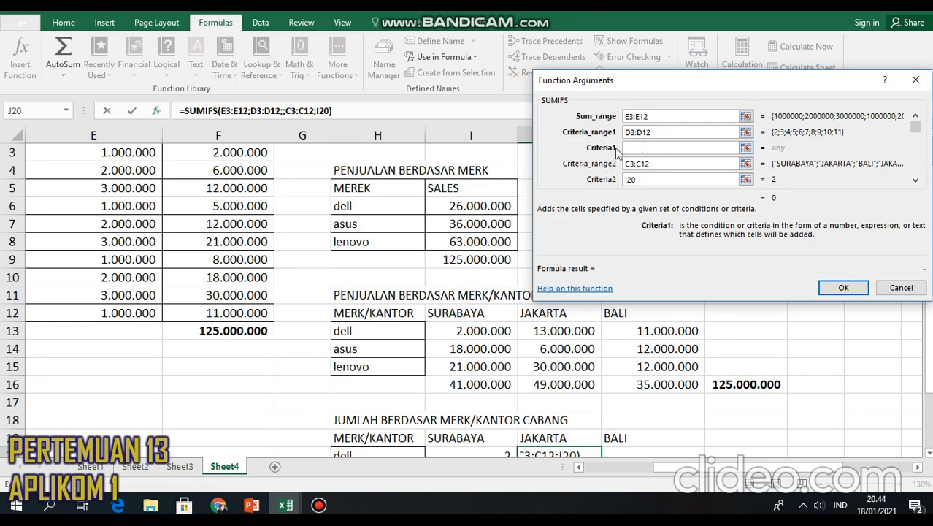
pyautogui.click(567, 439)
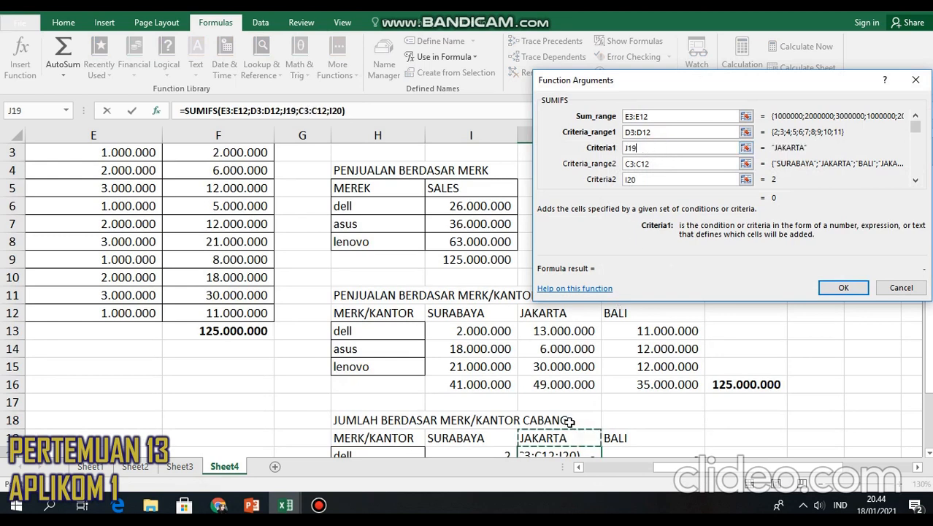
pyautogui.click(628, 149)
pyautogui.write('$')
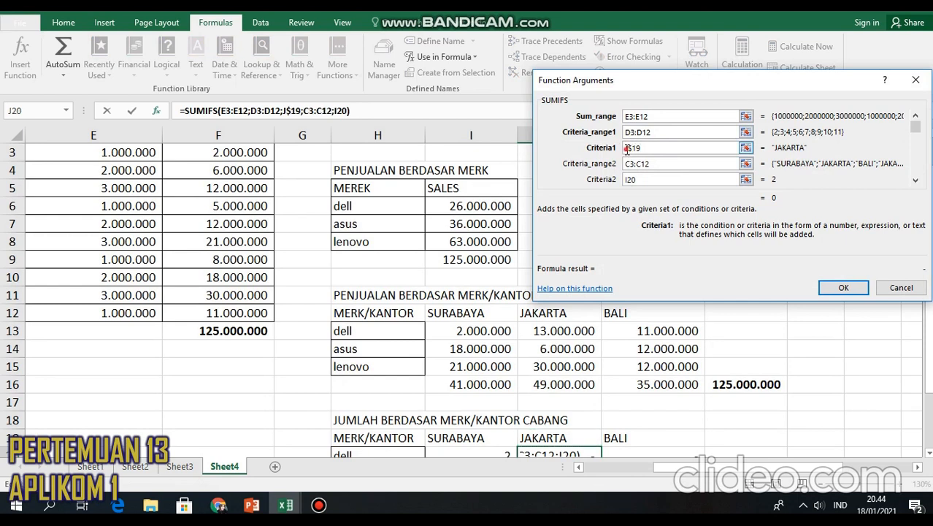
pyautogui.click(627, 149)
pyautogui.write('$')
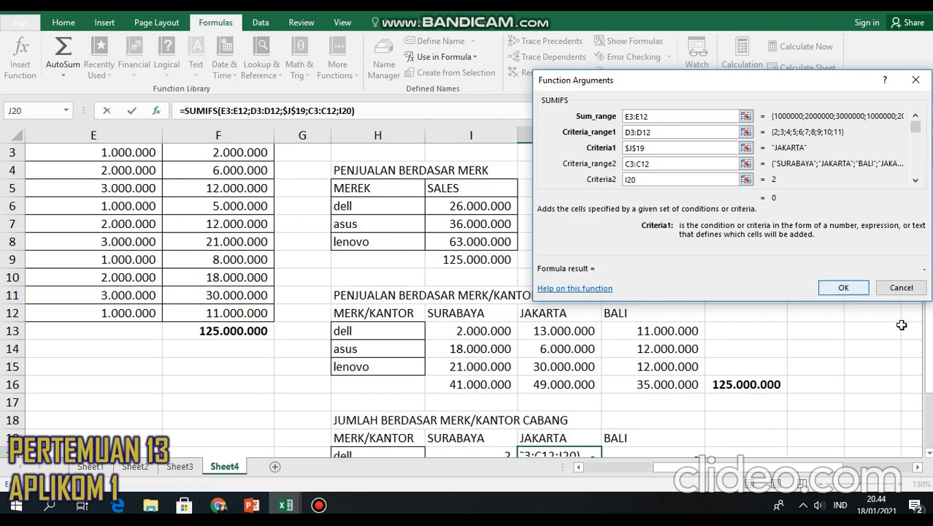
pyautogui.click(858, 287)
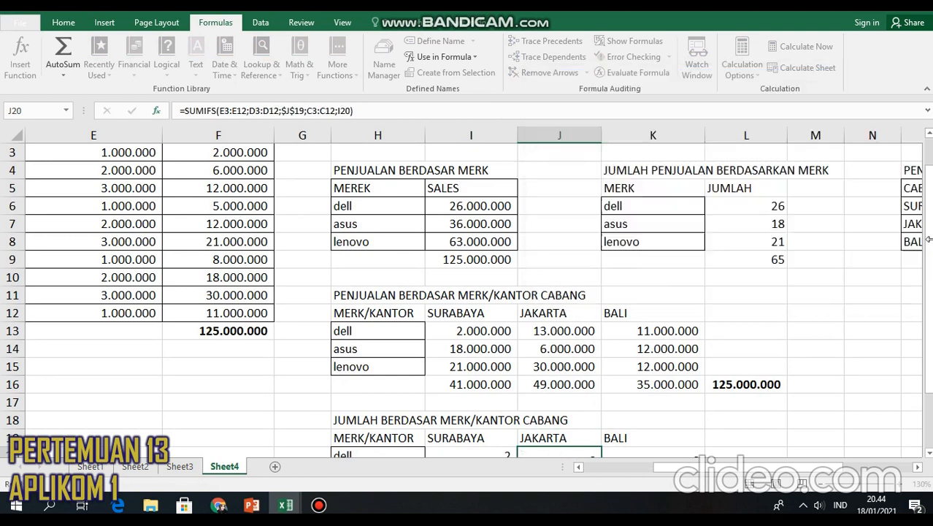
# - Reopen the J20 formula's arguments and set the second criterion to the dell label in H20
pyautogui.scroll(-1, 467, 293)
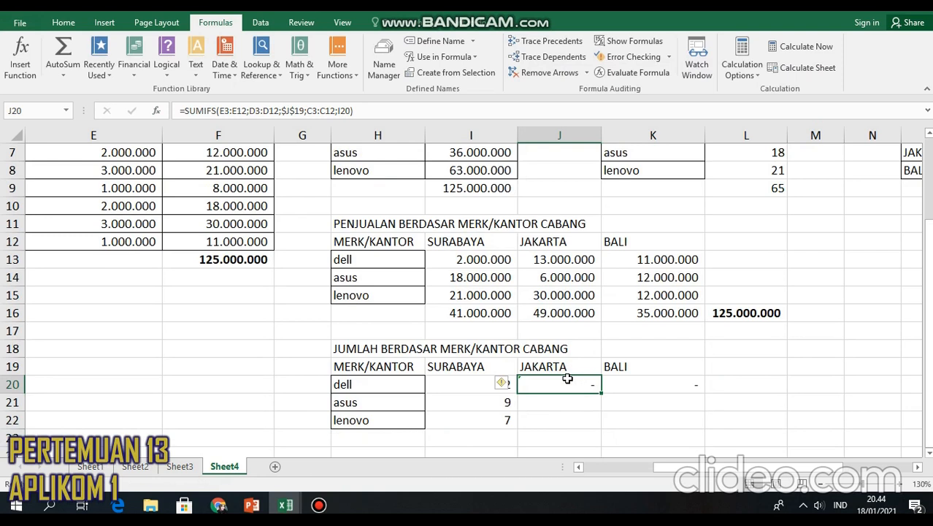
pyautogui.click(20, 62)
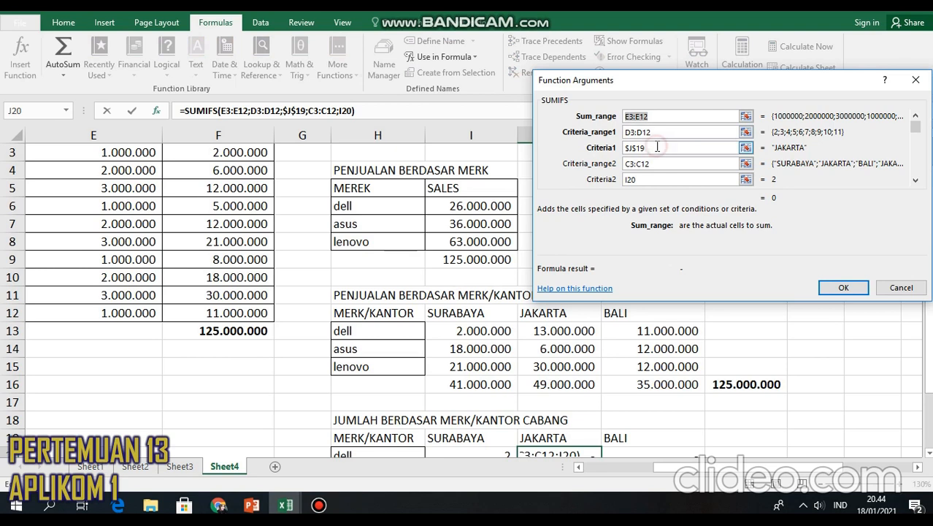
pyautogui.click(657, 146)
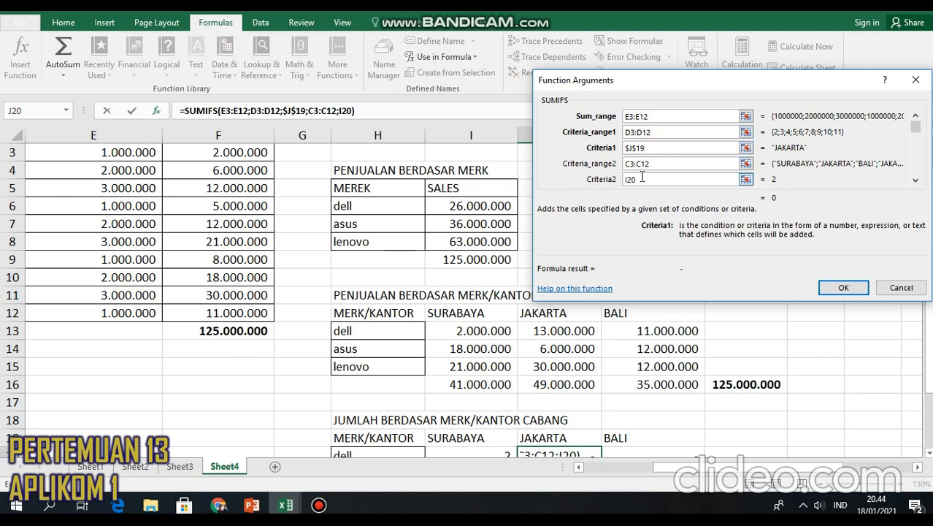
pyautogui.click(642, 177)
pyautogui.press('BackSpace')
pyautogui.press('BackSpace')
pyautogui.press('BackSpace')
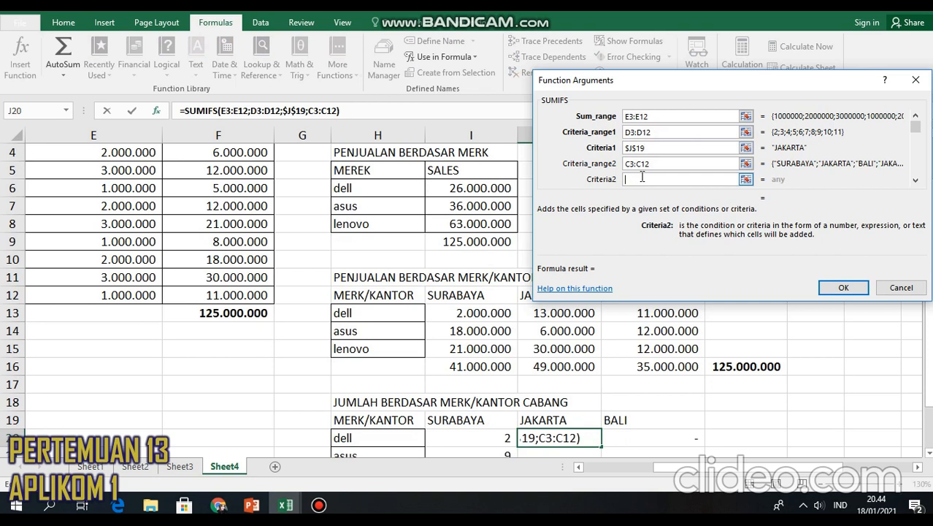
pyautogui.click(362, 442)
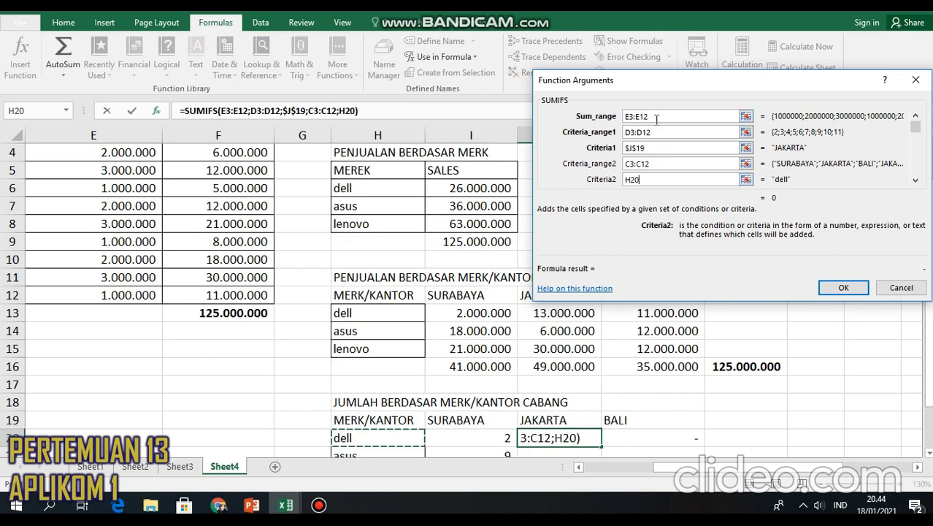
# - Replace the sum range of the J20 formula with the jumlah values D3:D12
pyautogui.moveTo(657, 118); pyautogui.dragTo(625, 122)
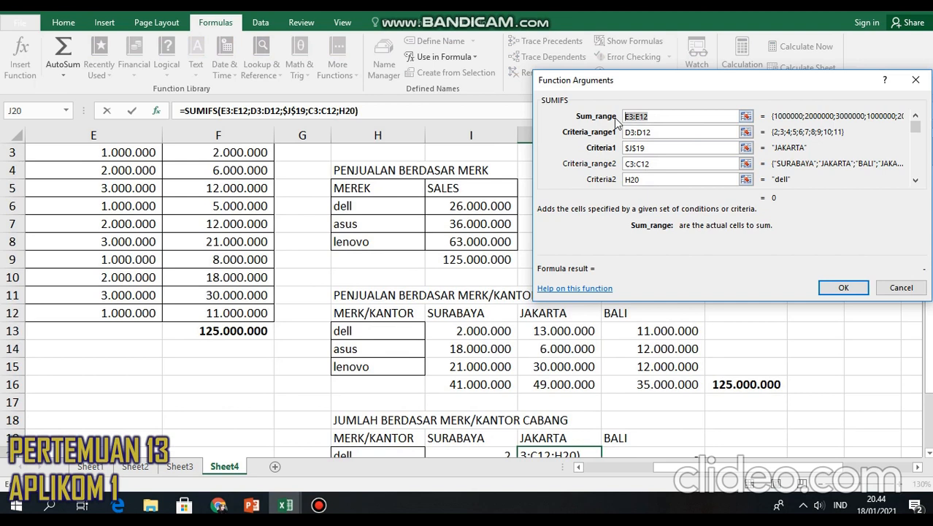
pyautogui.press('BackSpace')
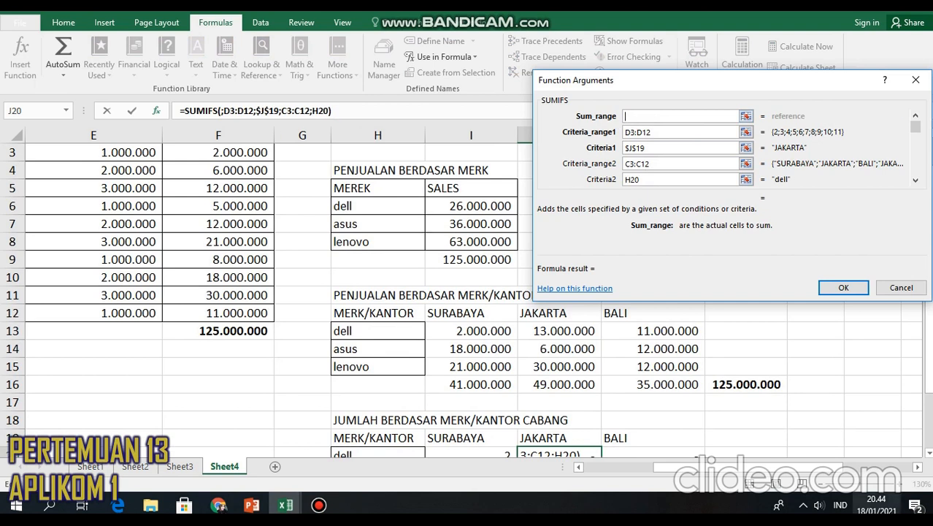
pyautogui.moveTo(930, 384); pyautogui.dragTo(931, 354)
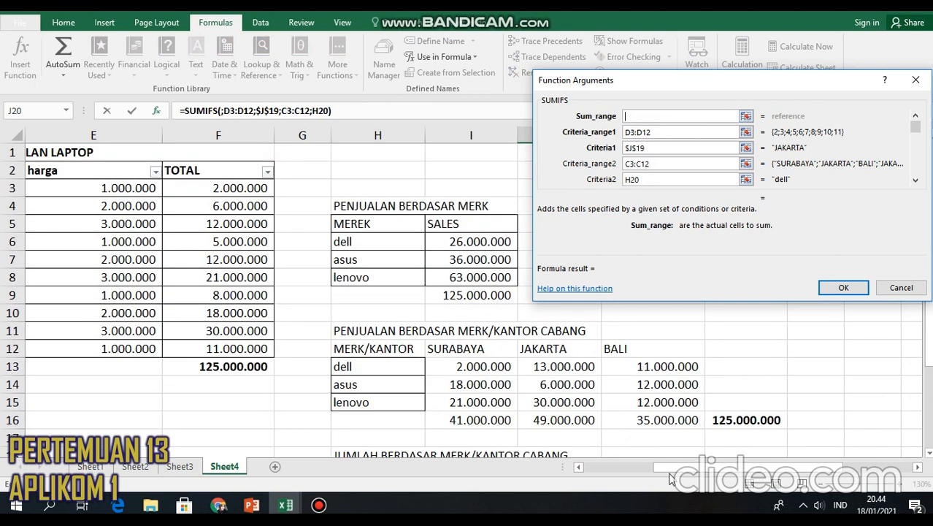
pyautogui.moveTo(694, 469); pyautogui.dragTo(630, 473)
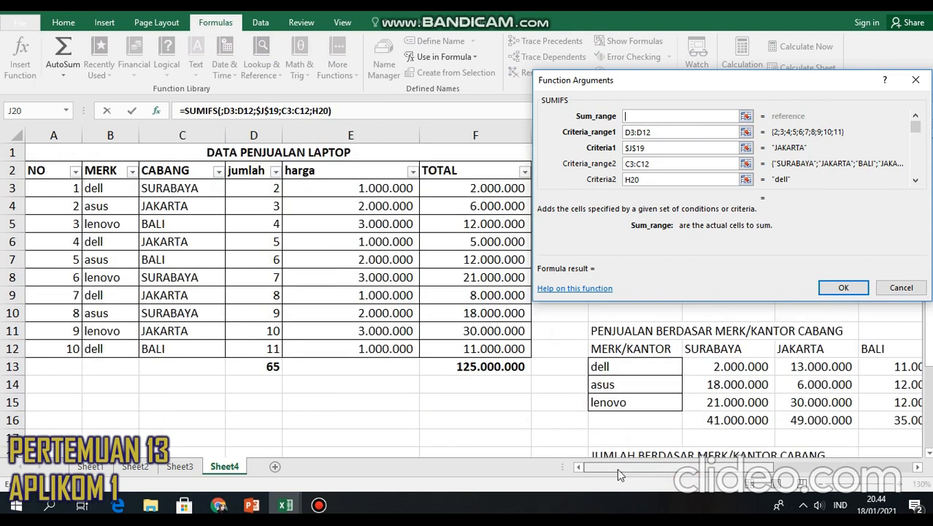
pyautogui.moveTo(261, 192); pyautogui.dragTo(267, 349)
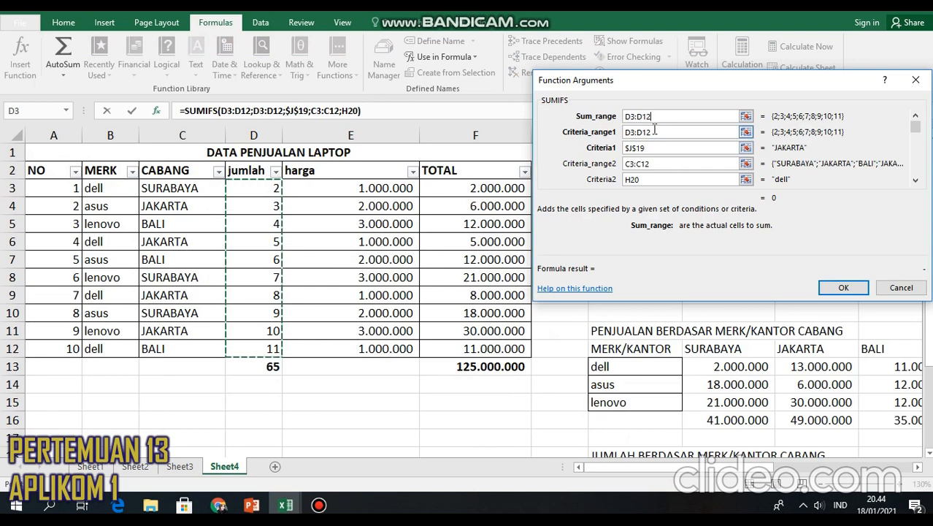
# - Replace the first criteria range of the J20 formula with the CABANG cells C3:C12
pyautogui.click(626, 136)
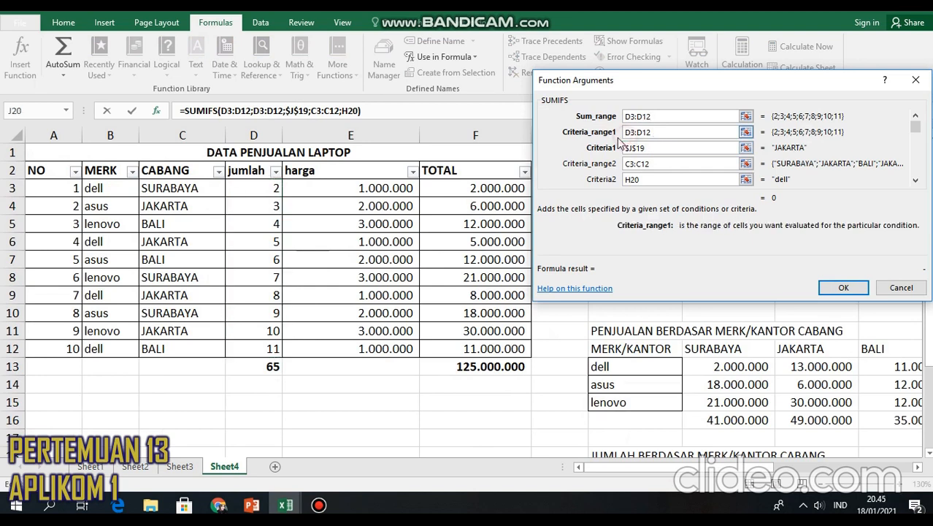
pyautogui.moveTo(653, 134); pyautogui.dragTo(624, 135)
pyautogui.press('BackSpace')
pyautogui.moveTo(162, 188); pyautogui.dragTo(181, 349)
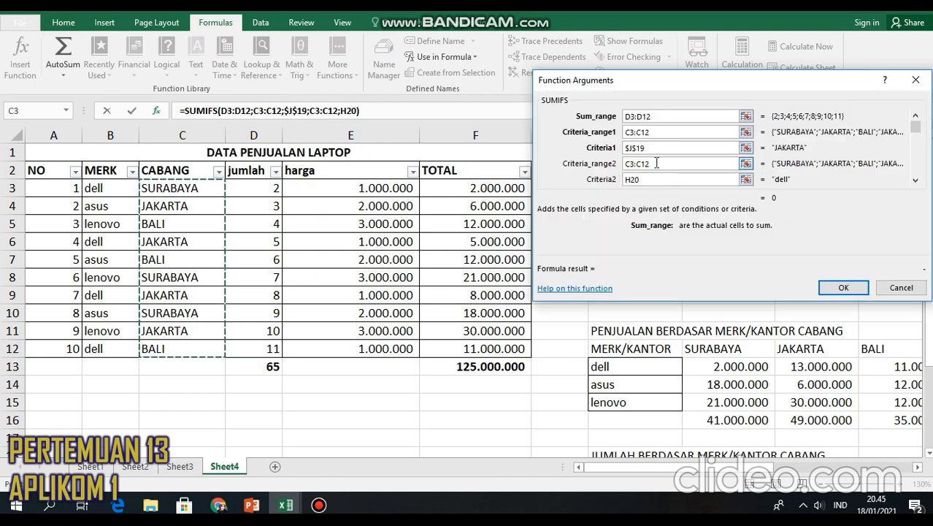
# - Replace the second criteria range of the J20 formula with the MERK cells B3:B12 and confirm the formula
pyautogui.click(655, 163)
pyautogui.press('BackSpace')
pyautogui.press('BackSpace')
pyautogui.press('BackSpace')
pyautogui.press('BackSpace')
pyautogui.press('BackSpace')
pyautogui.press('BackSpace')
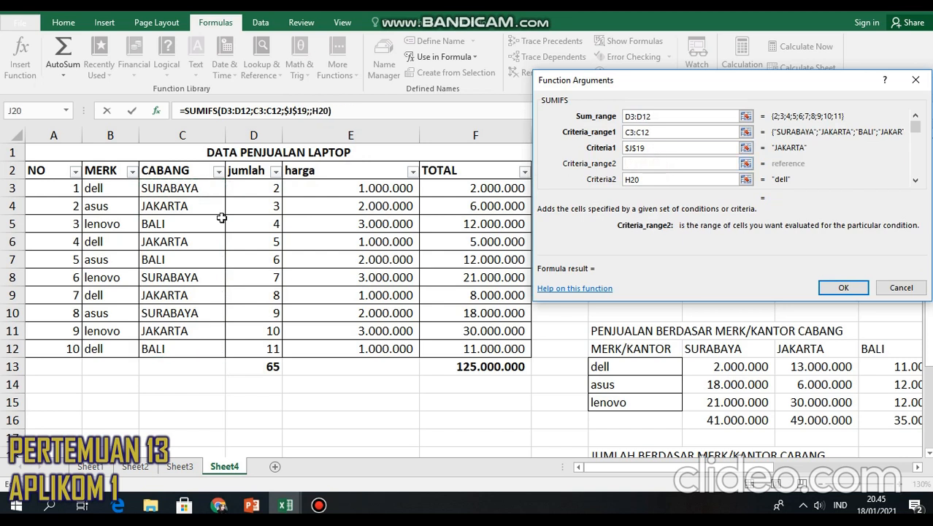
pyautogui.moveTo(101, 190); pyautogui.dragTo(119, 349)
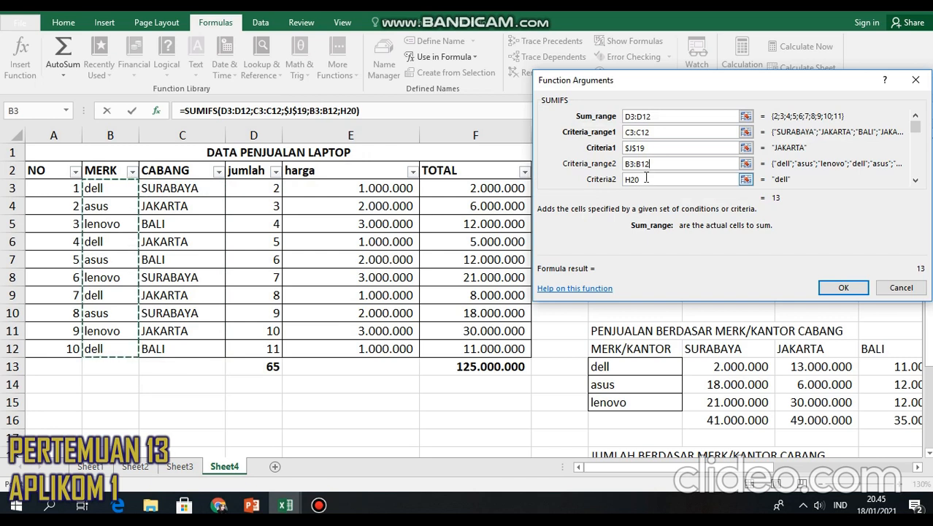
pyautogui.click(841, 286)
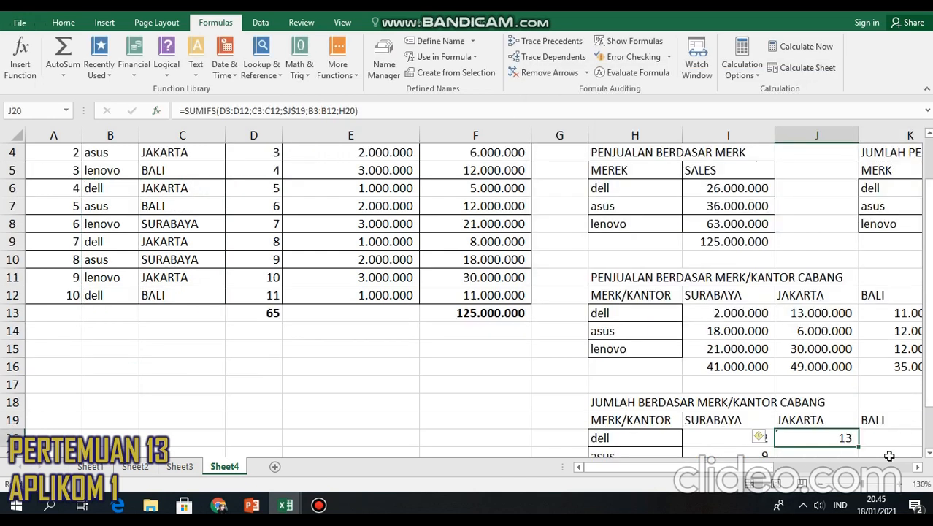
pyautogui.hscroll(3, 780, 465)
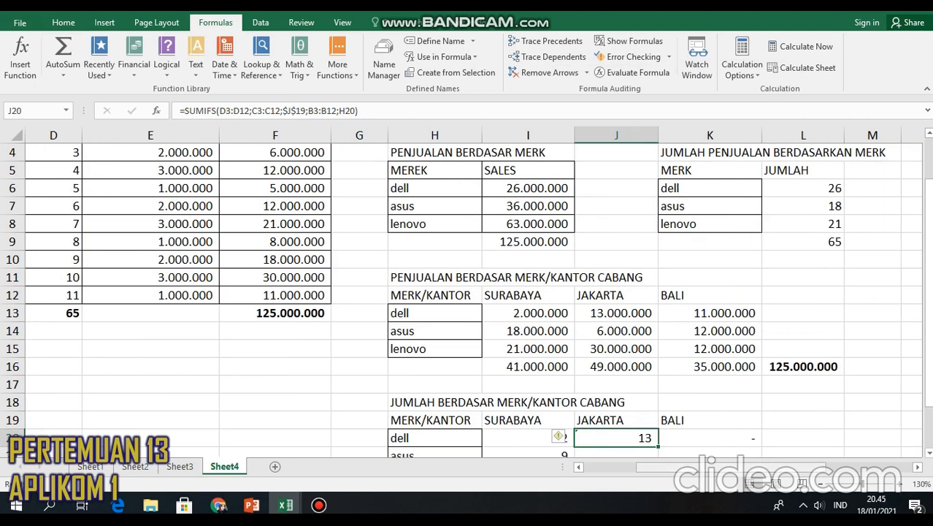
pyautogui.scroll(-1, 927, 321)
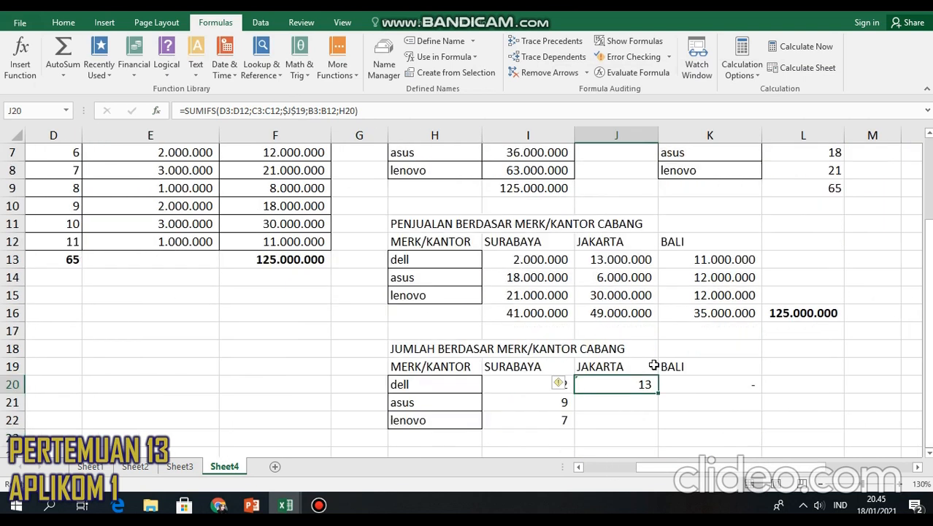
# - Fill the J20 formula down through J22 to cover asus and lenovo in the JAKARTA column
pyautogui.moveTo(660, 392); pyautogui.dragTo(694, 387)
pyautogui.click(697, 385)
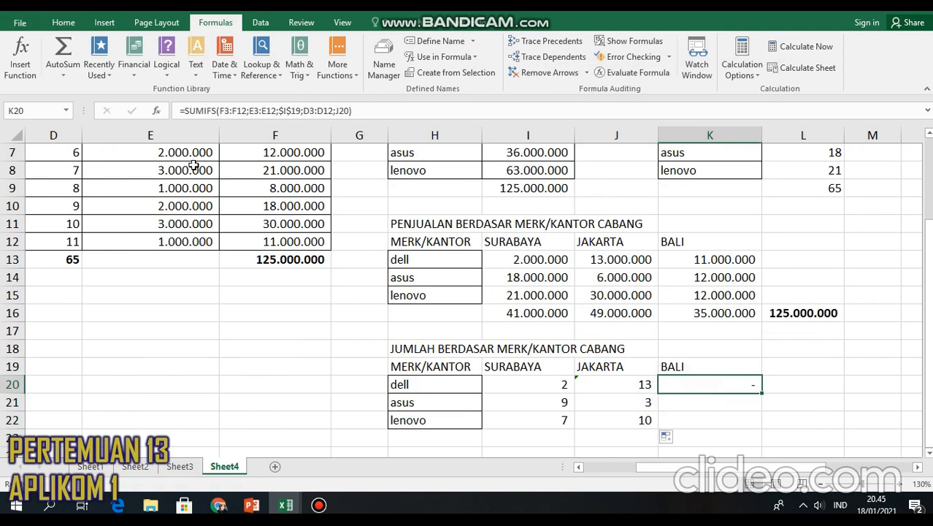
pyautogui.click(21, 69)
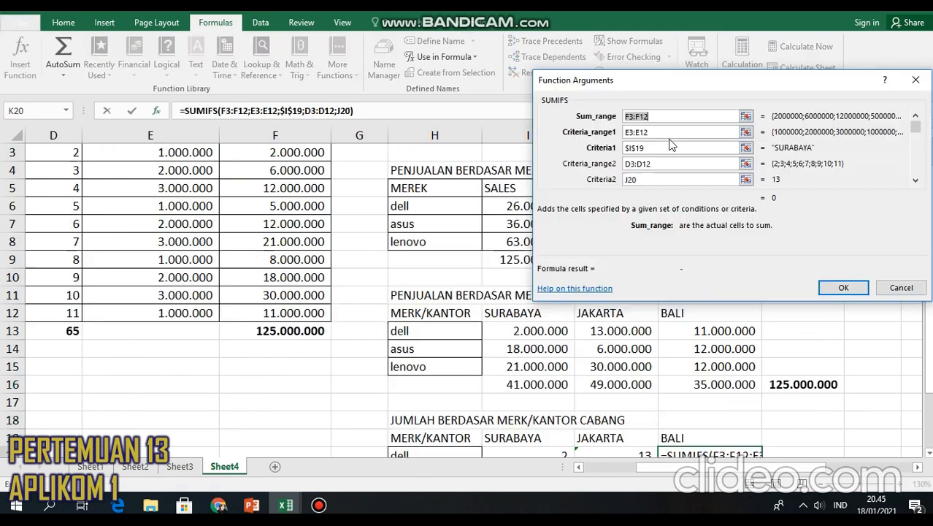
pyautogui.press('BackSpace')
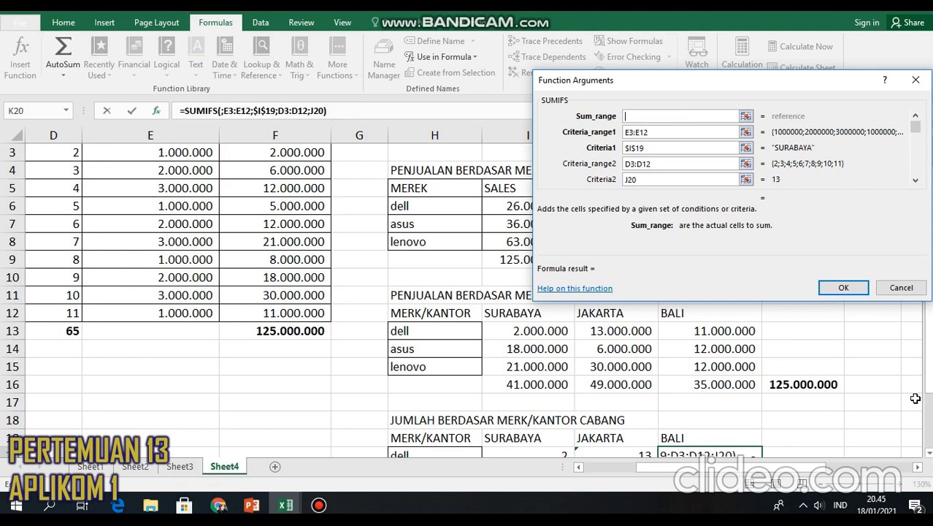
pyautogui.click(901, 288)
pyautogui.scroll(-1, 734, 422)
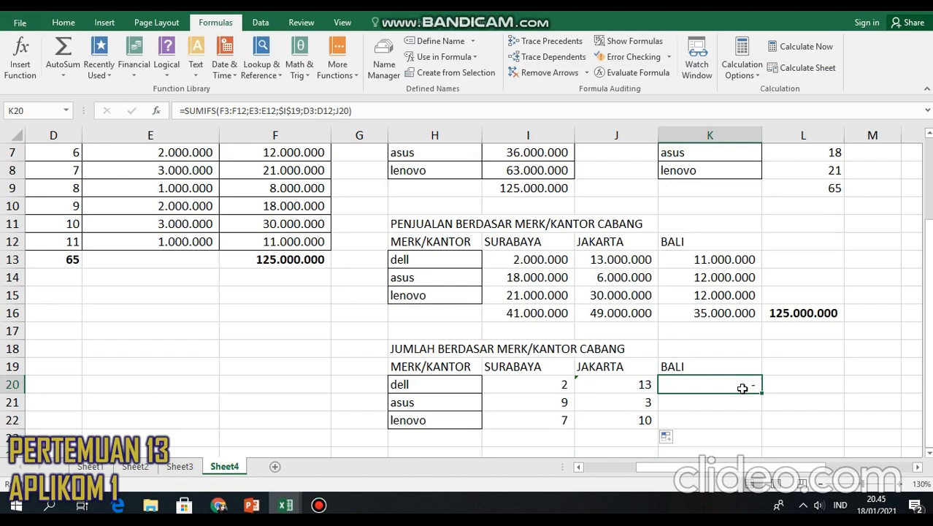
# - Clear the formula in K20 and insert a new SUMIFS function in that cell
pyautogui.press('Delete')
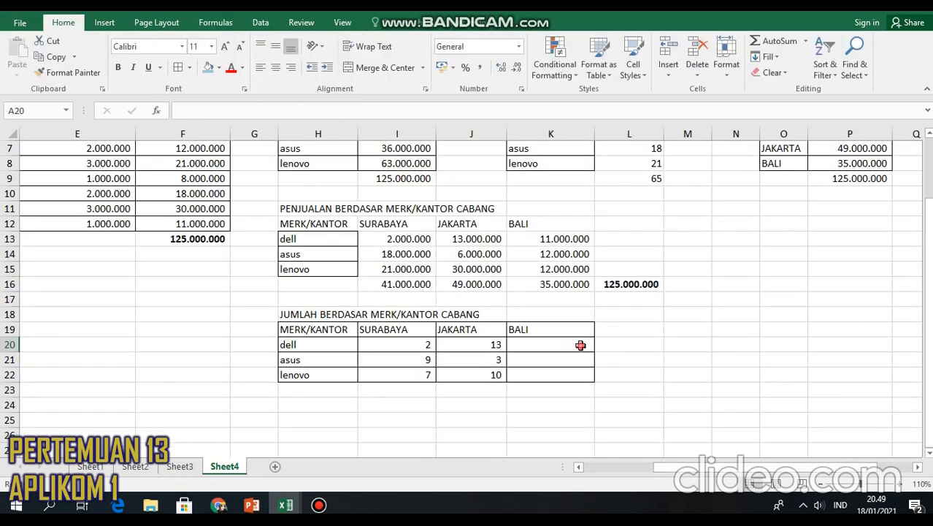
pyautogui.click(214, 23)
pyautogui.click(19, 57)
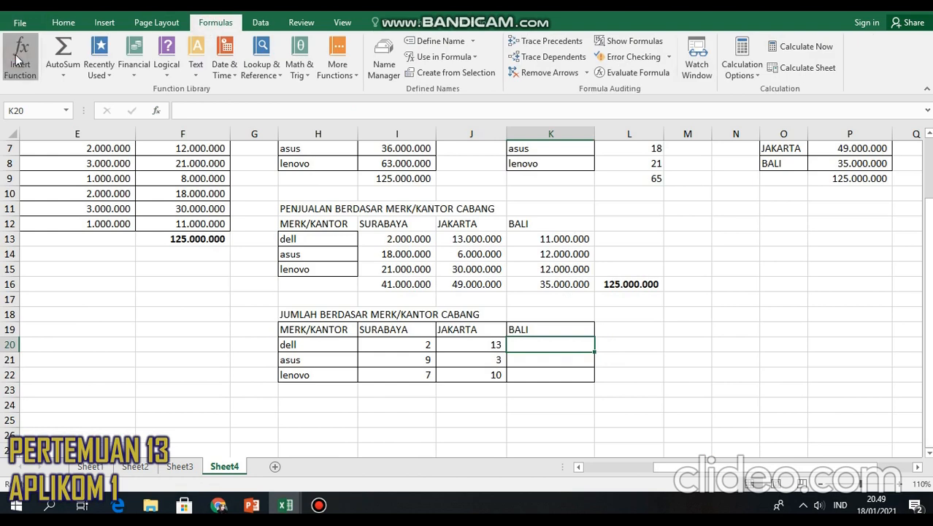
pyautogui.click(788, 298)
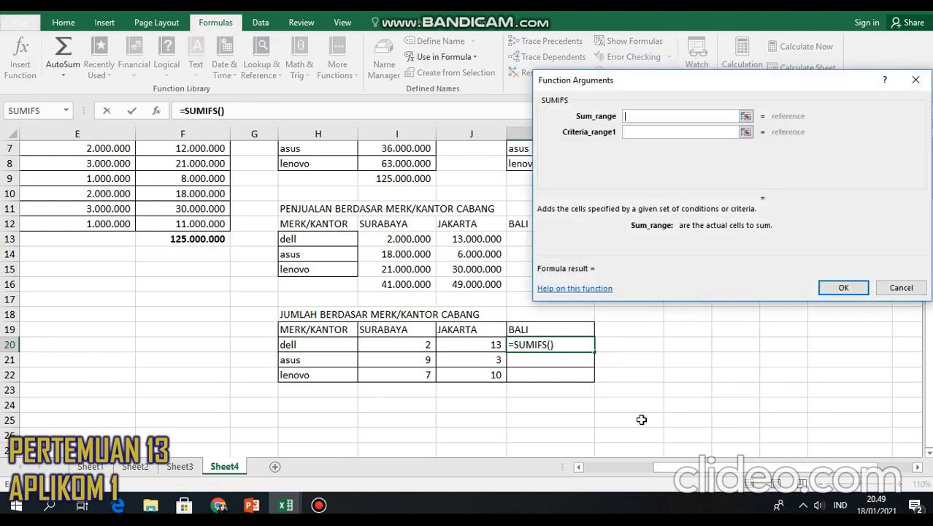
# - Set the sum range of the K20 formula to the jumlah values D3:D12 and move the arguments dialog clear of the lower tables
pyautogui.click(929, 429)
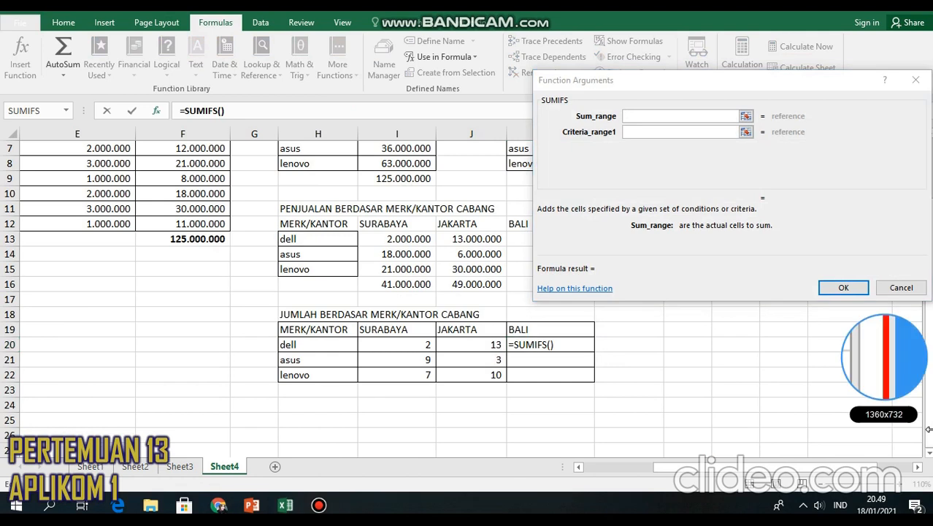
pyautogui.click(924, 355)
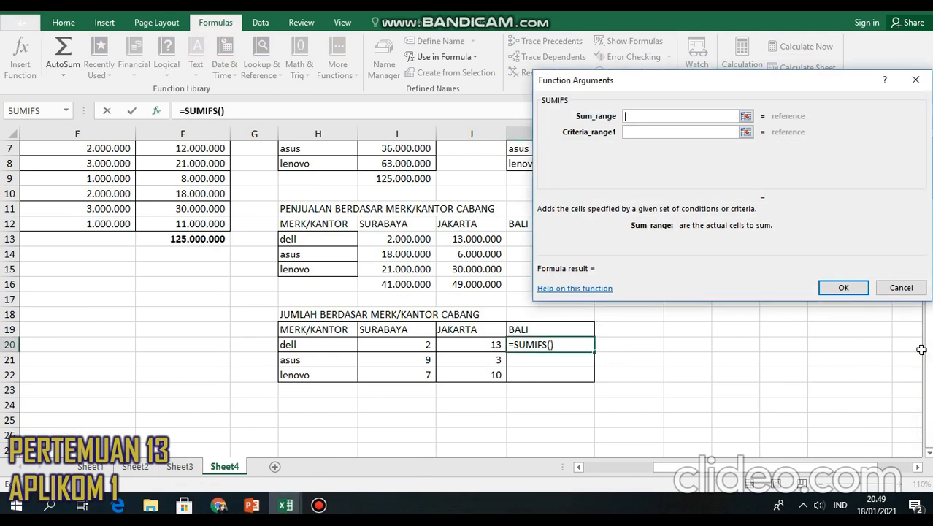
pyautogui.moveTo(782, 467); pyautogui.dragTo(698, 468)
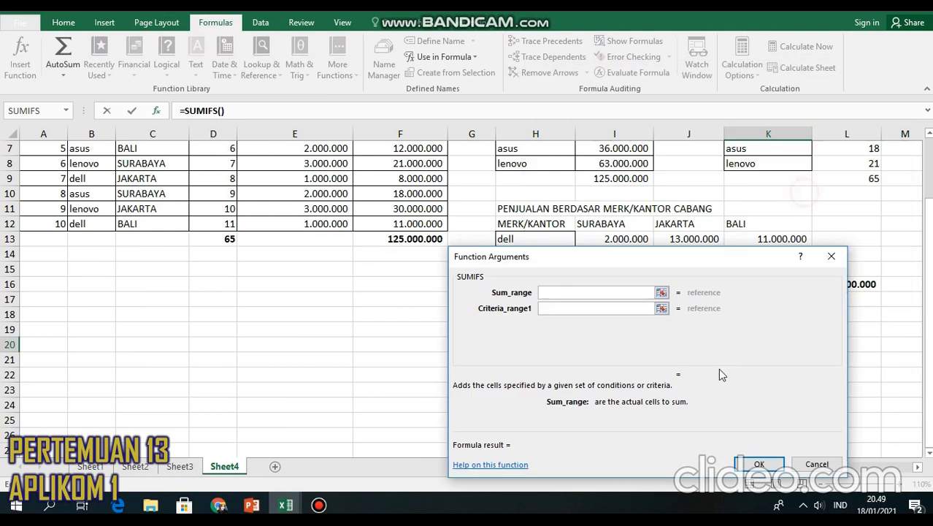
pyautogui.moveTo(805, 194); pyautogui.dragTo(721, 370)
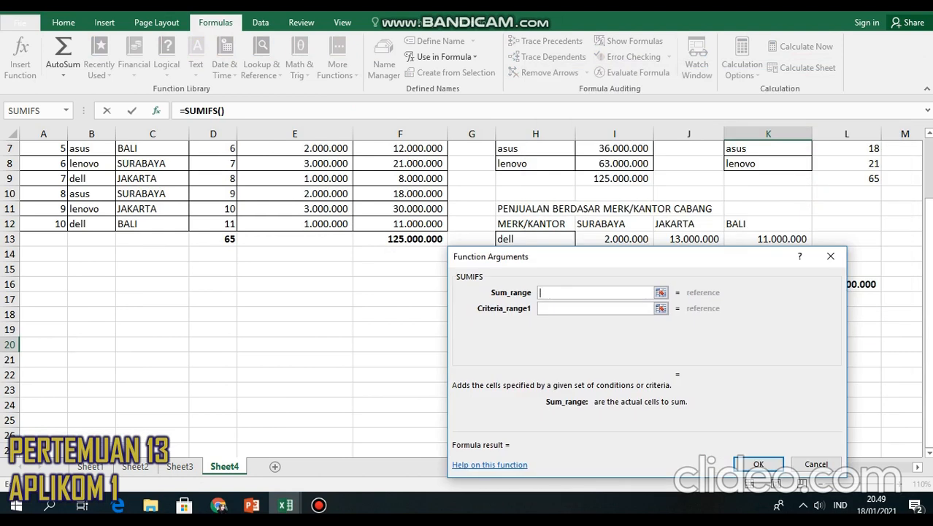
pyautogui.scroll(2, 929, 267)
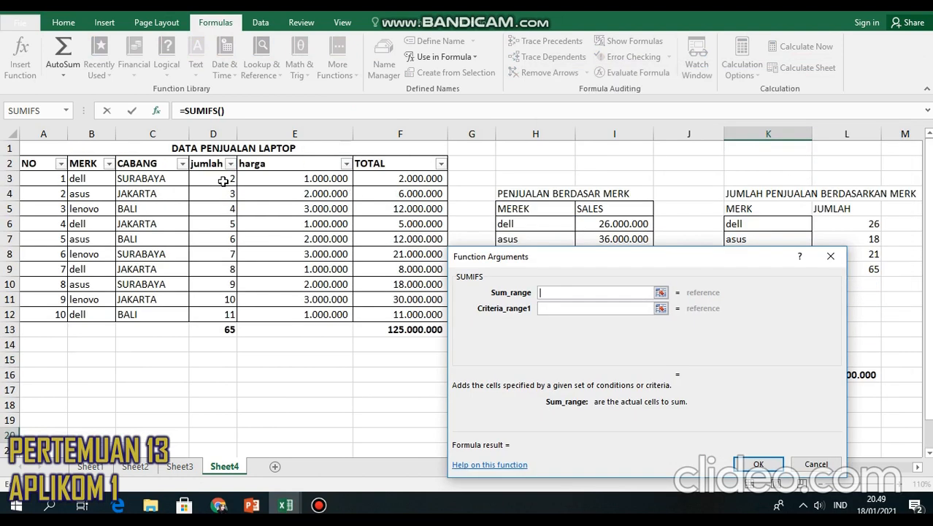
pyautogui.moveTo(223, 180); pyautogui.dragTo(226, 315)
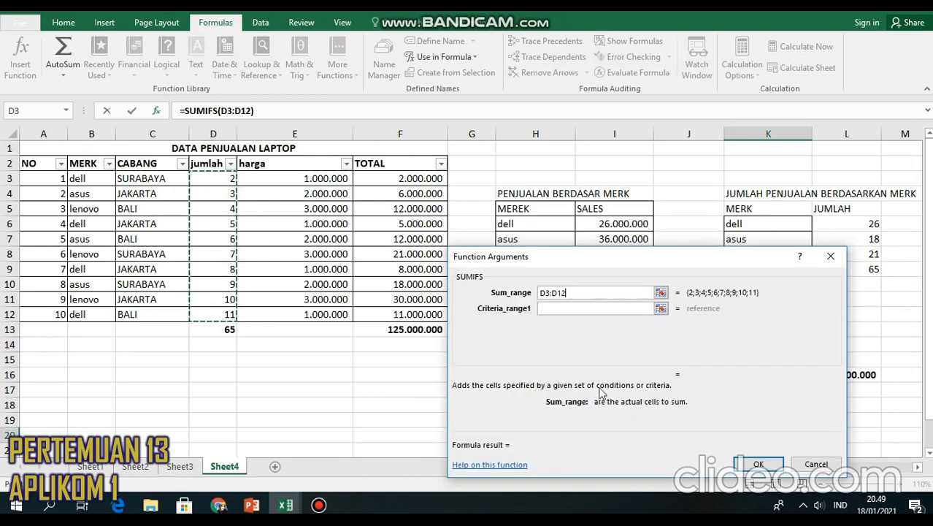
pyautogui.click(587, 308)
pyautogui.moveTo(652, 262); pyautogui.dragTo(643, 28)
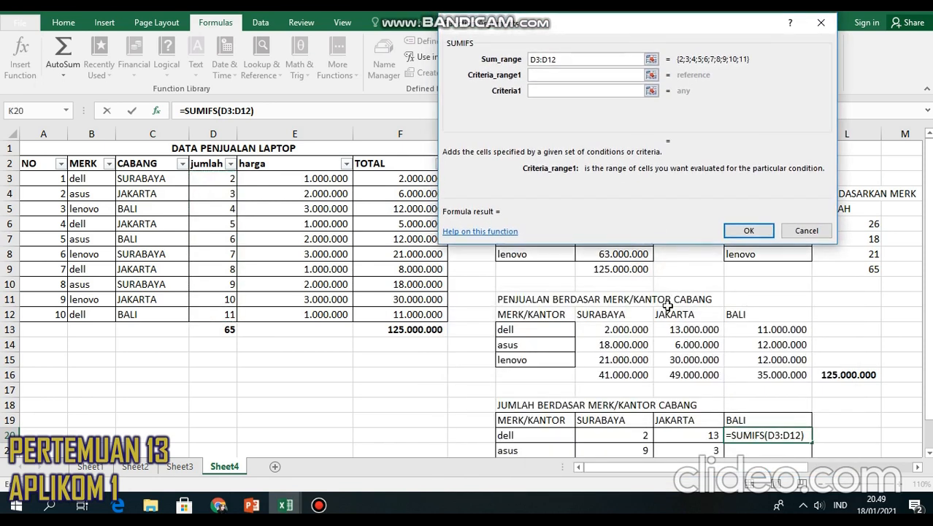
pyautogui.click(730, 421)
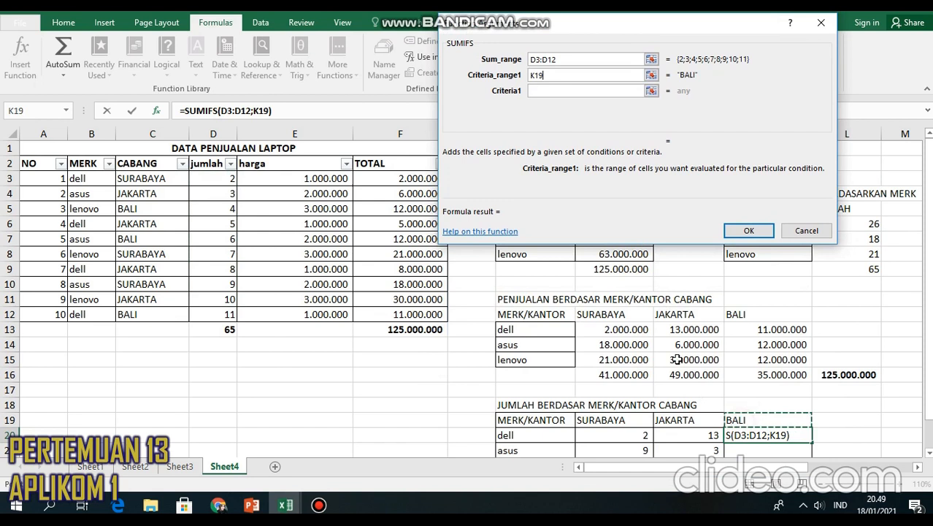
pyautogui.click(548, 75)
pyautogui.press('BackSpace')
pyautogui.press('BackSpace')
pyautogui.press('BackSpace')
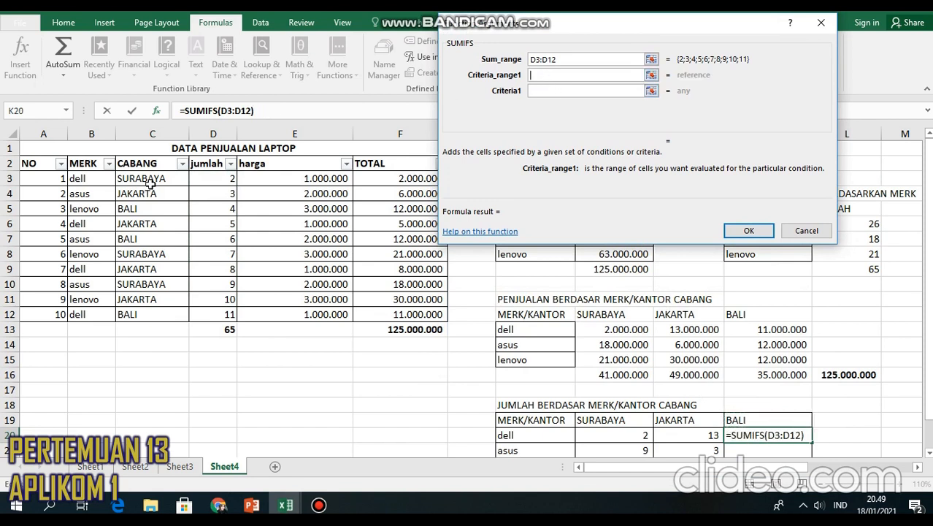
# - Set the K20 formula's first criteria range to the CABANG cells C3:C12 and its criterion to the BALI header as $K$19
pyautogui.moveTo(155, 177); pyautogui.dragTo(173, 314)
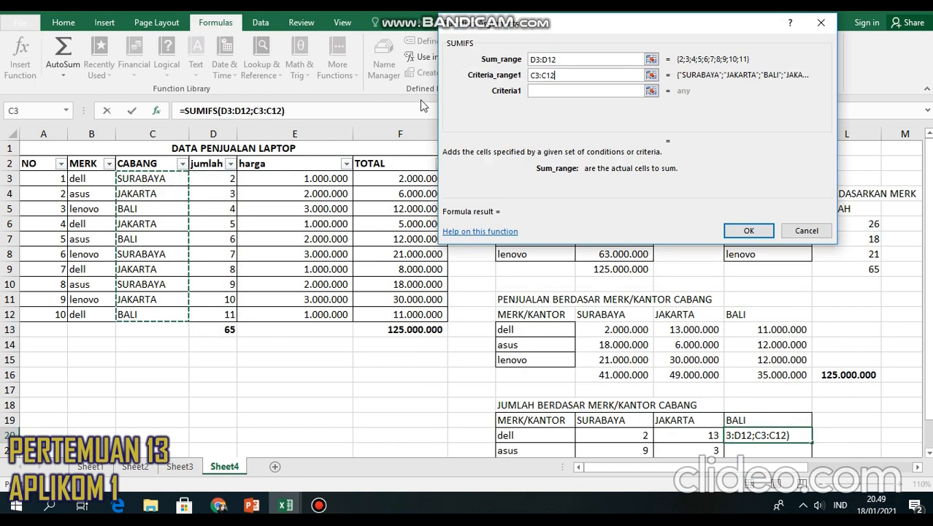
pyautogui.click(574, 91)
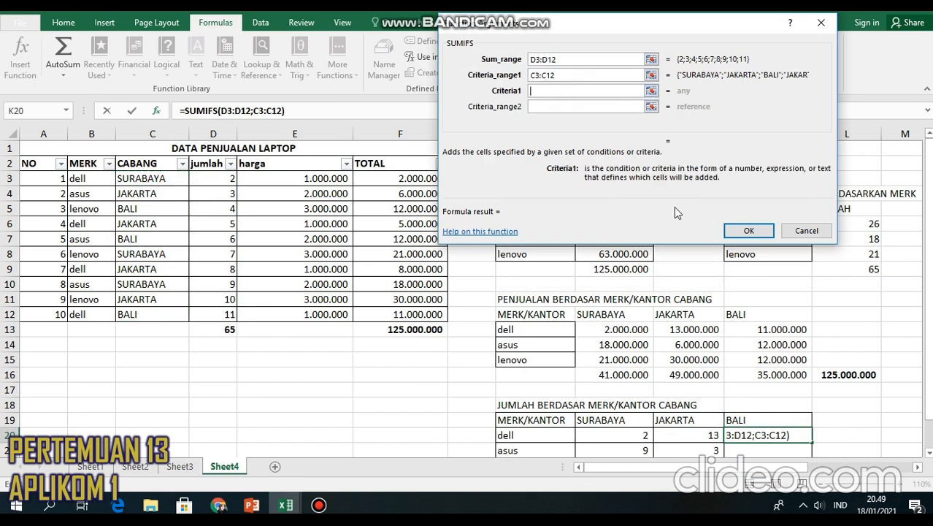
pyautogui.click(751, 420)
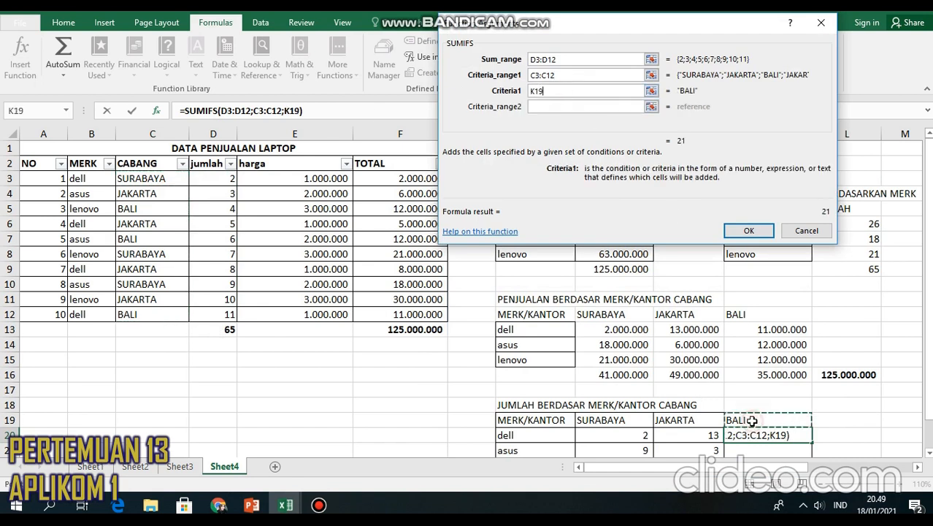
pyautogui.click(533, 90)
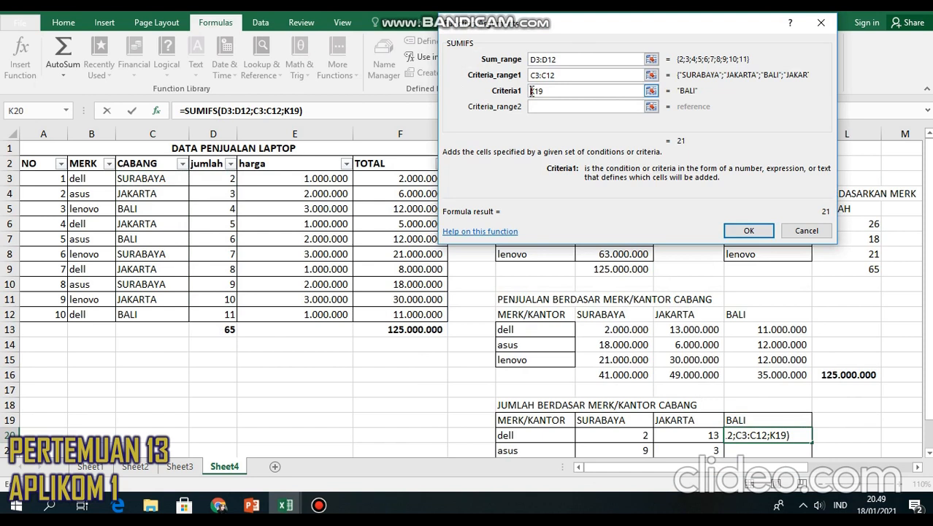
pyautogui.write('$K')
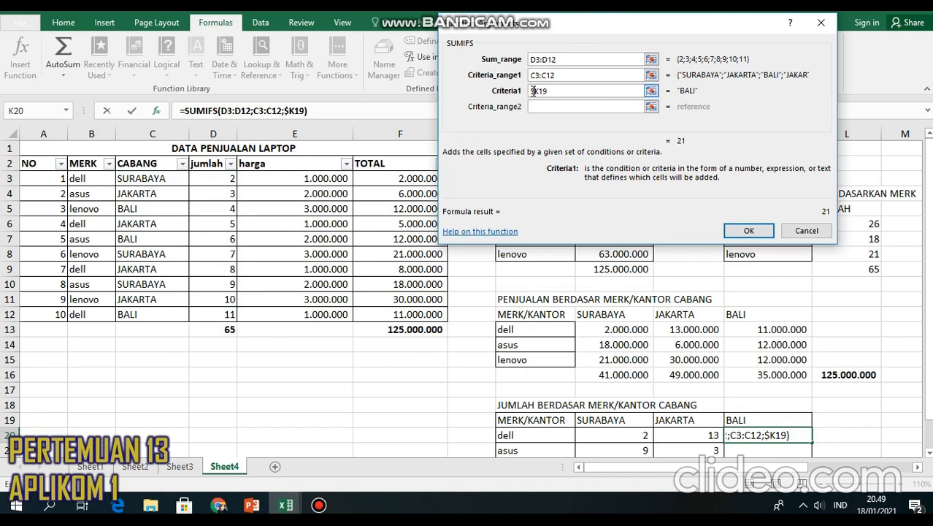
pyautogui.write('$')
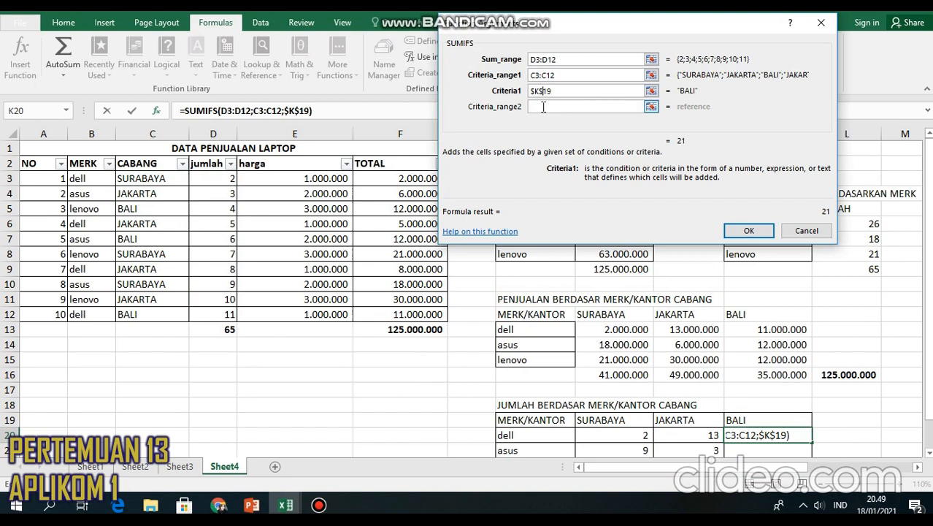
# - Set the second criteria range to the MERK cells B3:B12 with the dell label H20 as criterion, and confirm the K20 formula
pyautogui.click(543, 107)
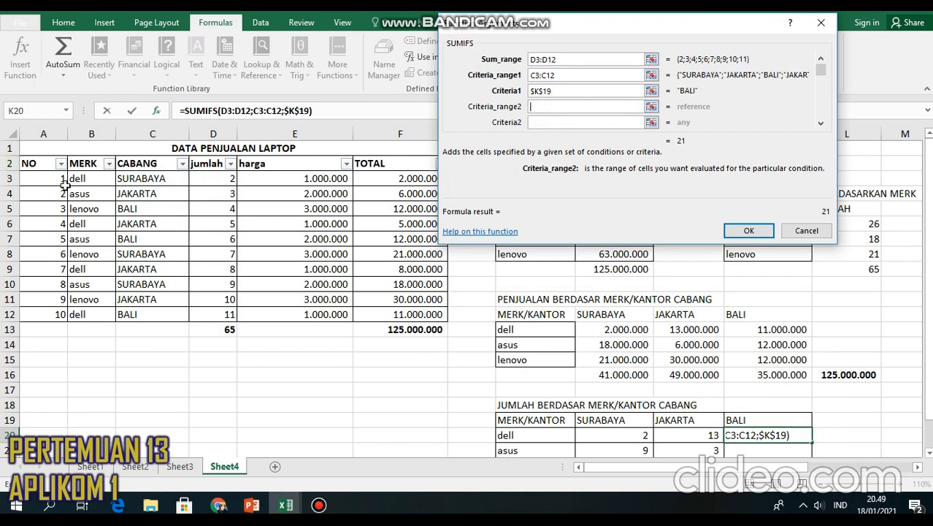
pyautogui.moveTo(94, 178); pyautogui.dragTo(89, 316)
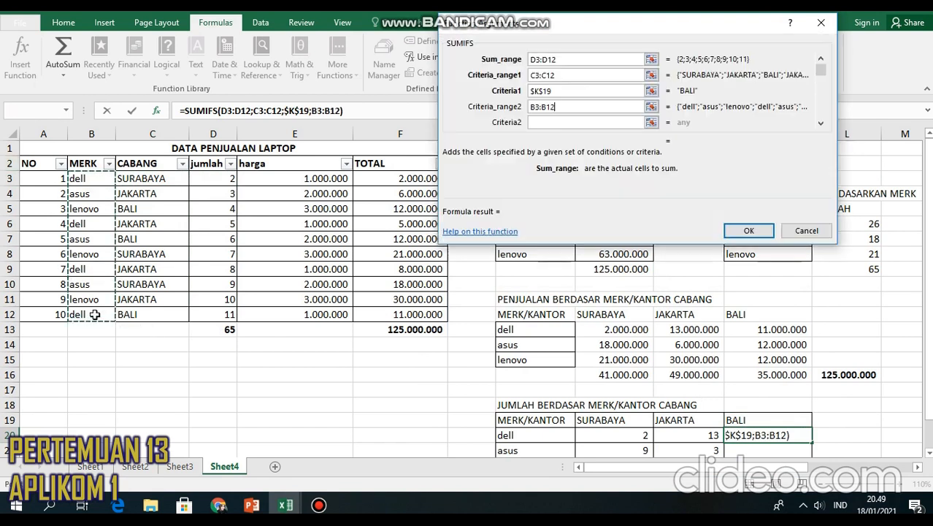
pyautogui.click(554, 122)
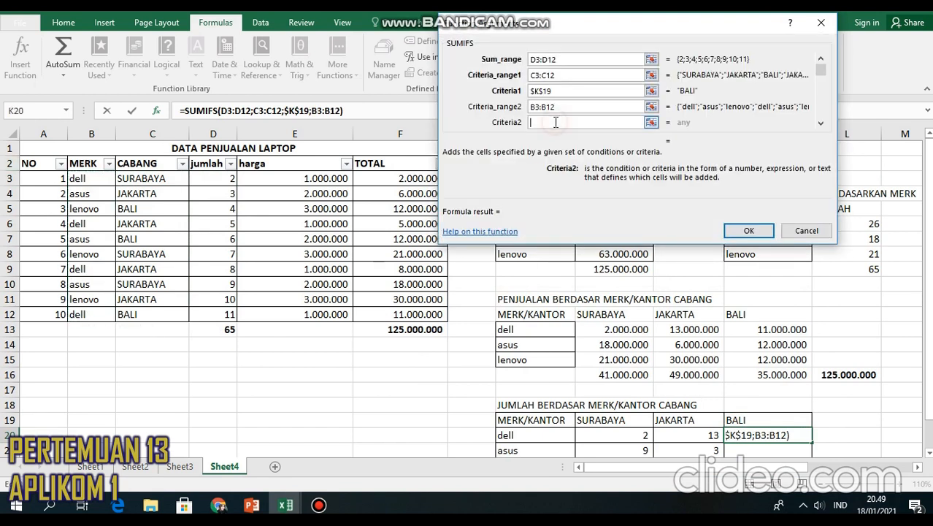
pyautogui.click(546, 436)
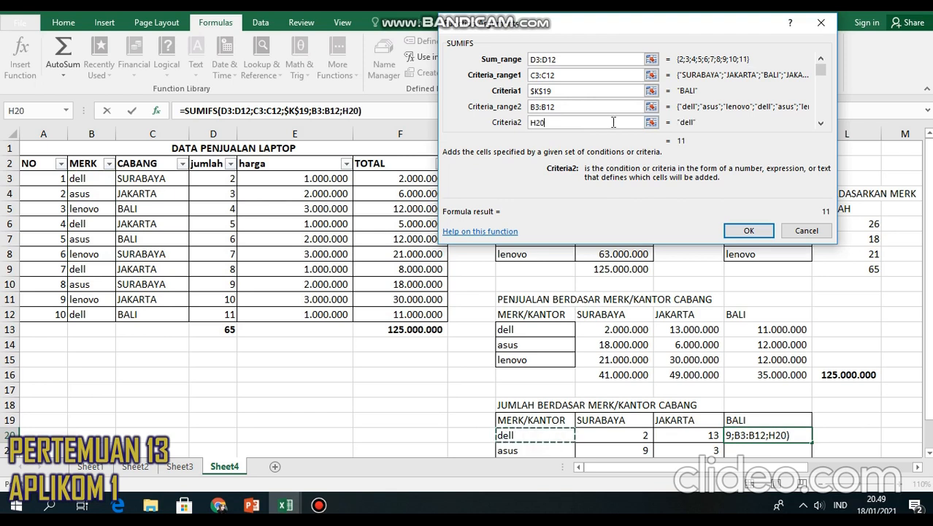
pyautogui.click(748, 231)
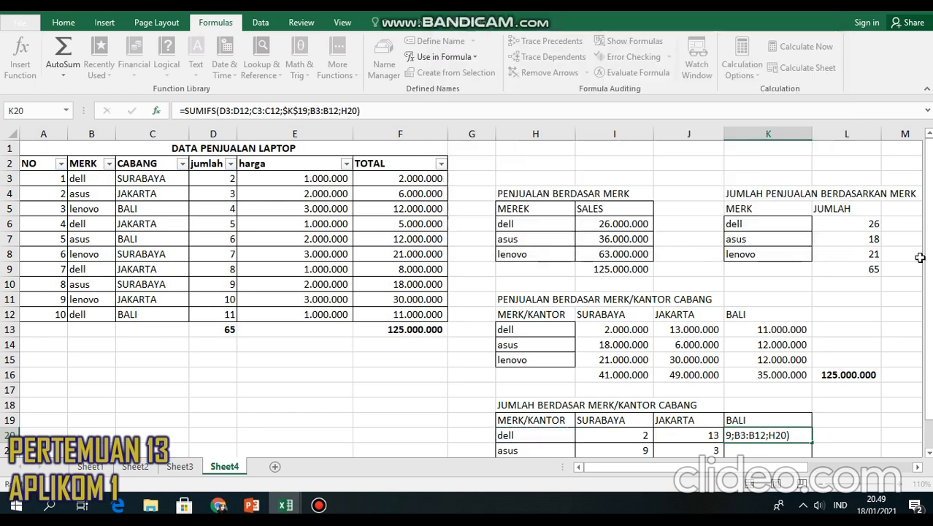
# - Fill the K20 formula down through K22 for the asus and lenovo rows
pyautogui.scroll(-1, 927, 267)
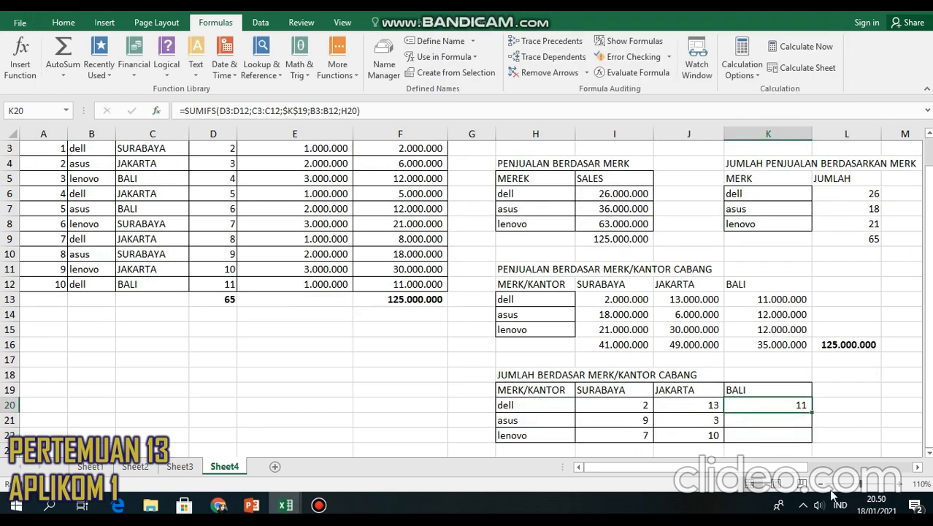
pyautogui.moveTo(811, 414); pyautogui.dragTo(668, 457)
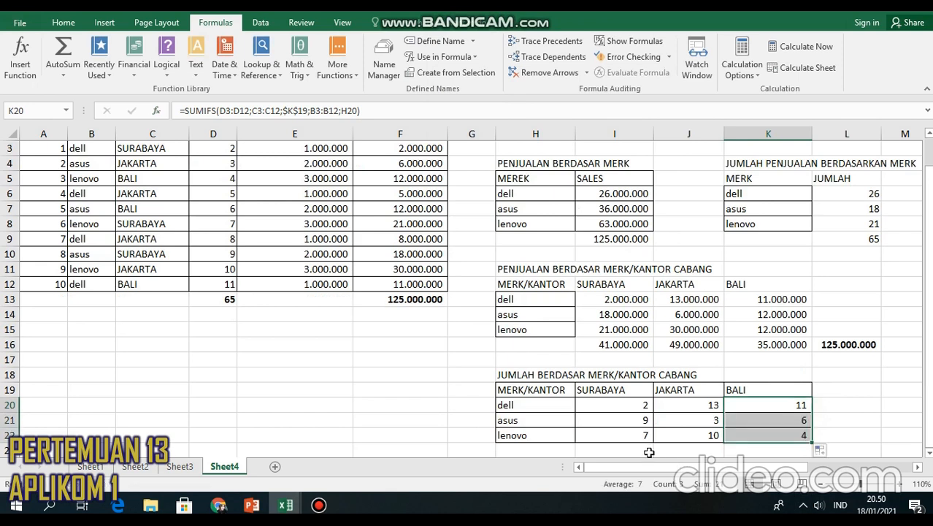
# - Sum the SURABAYA quantities I20:I22 in I23 and fill the total across to K23
pyautogui.click(643, 450)
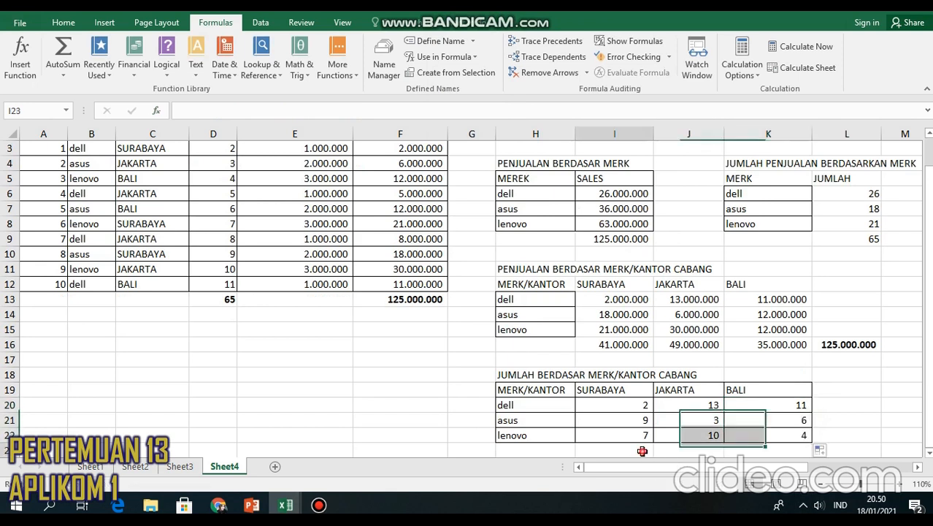
pyautogui.click(62, 75)
pyautogui.click(76, 92)
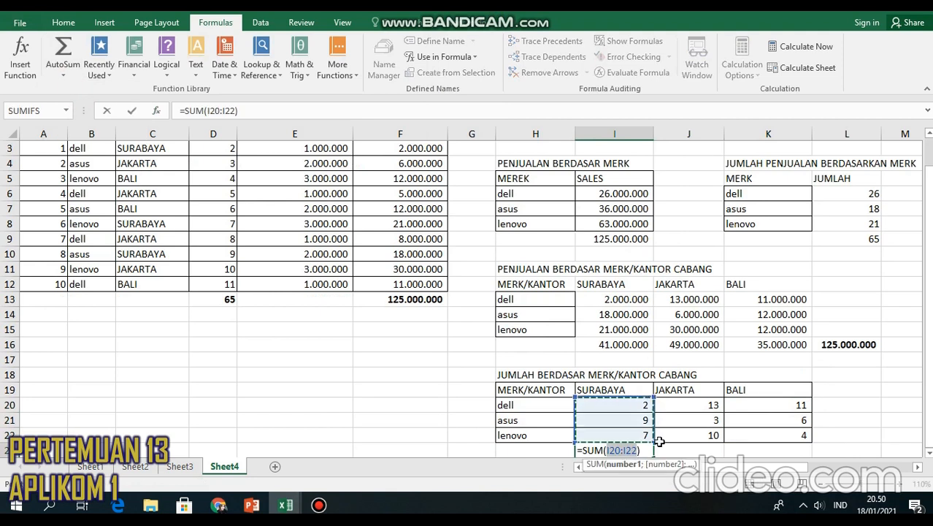
pyautogui.press('Return')
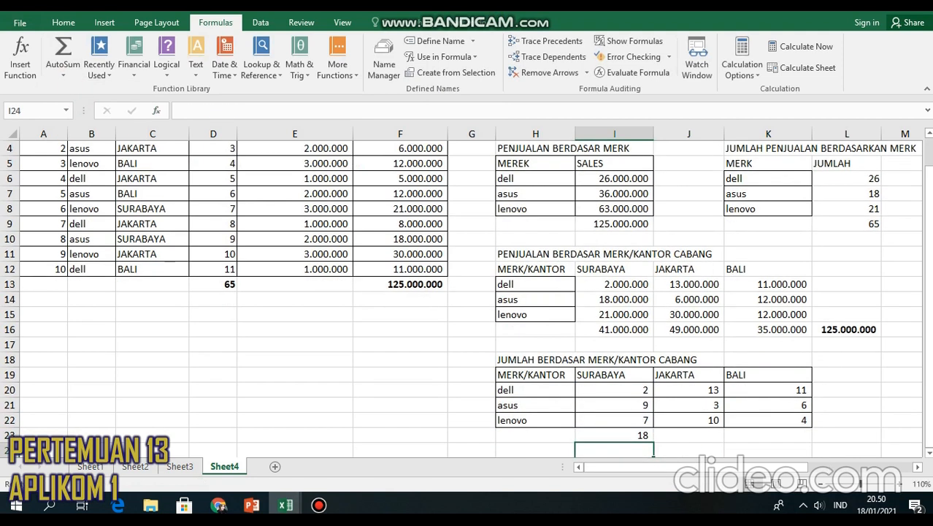
pyautogui.click(634, 436)
pyautogui.moveTo(657, 444); pyautogui.dragTo(806, 446)
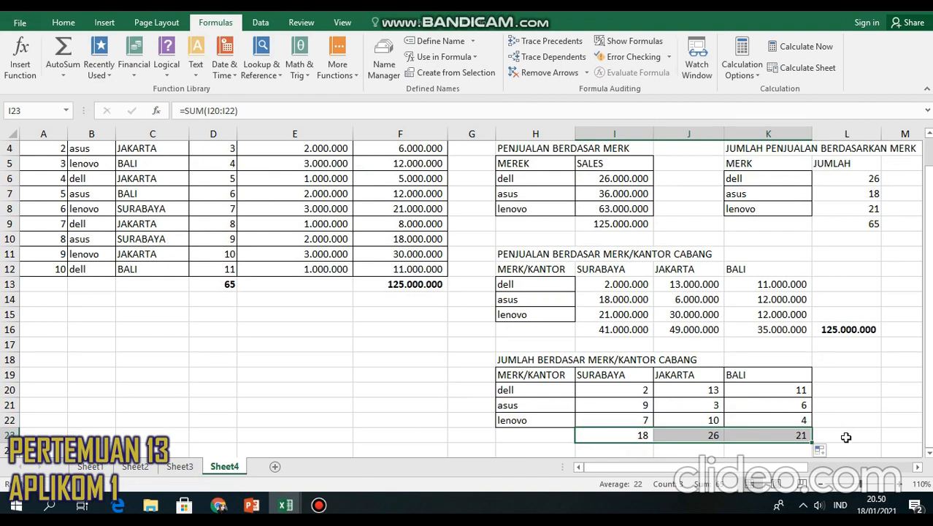
# - Sum the branch quantity totals I23:K23 as a grand total in L23
pyautogui.click(846, 434)
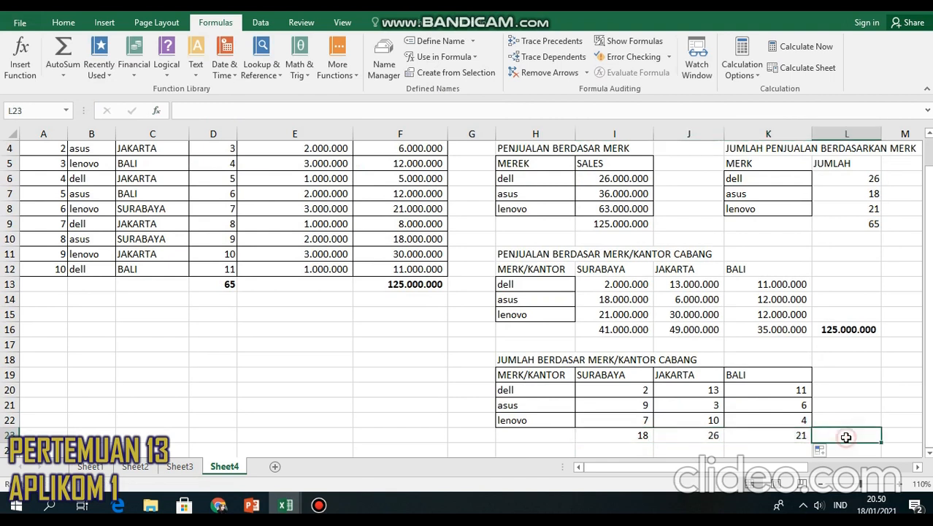
pyautogui.click(72, 76)
pyautogui.click(74, 90)
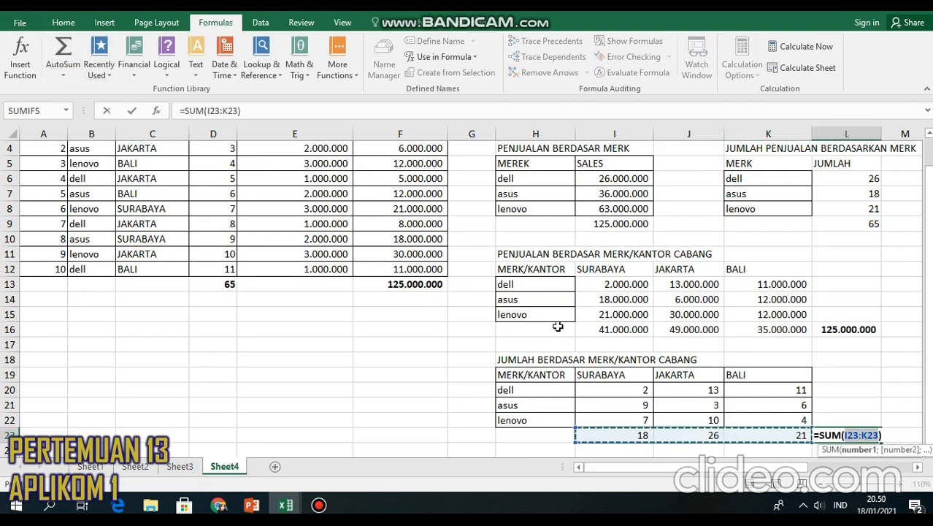
pyautogui.press('Return')
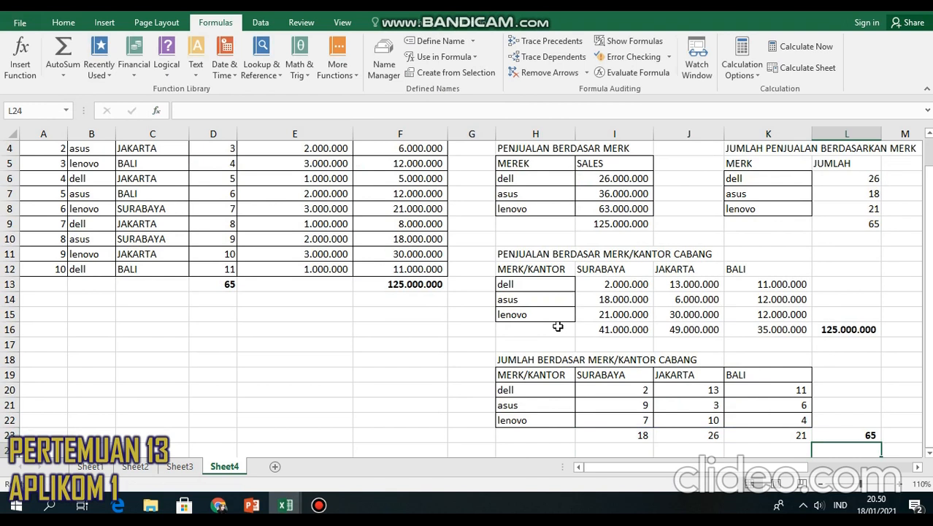
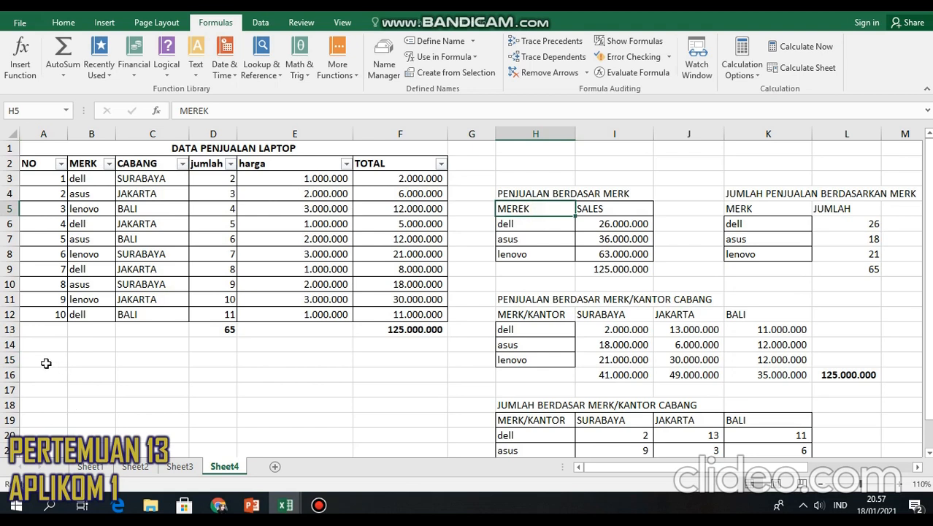
# - Copy the brand names dell, asus and lenovo from B3:B5 into A16:A18 below the sales table
pyautogui.click(45, 359)
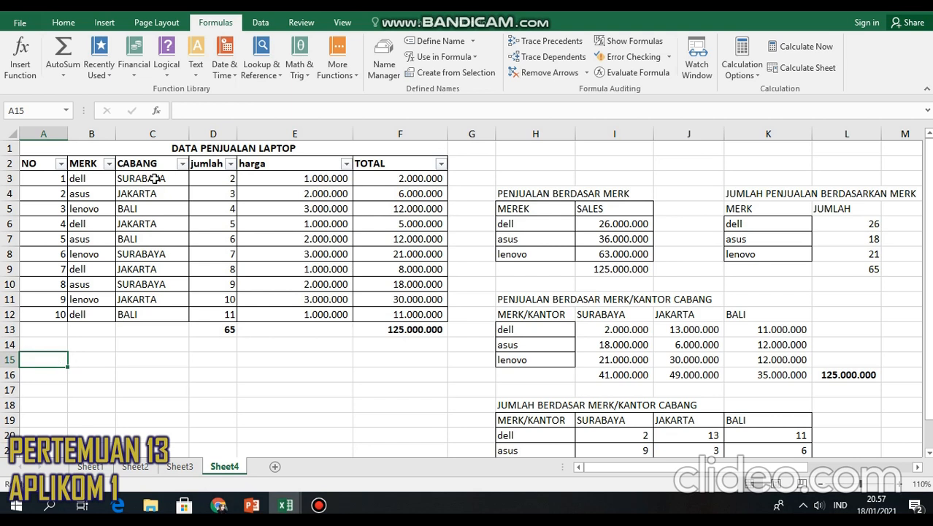
pyautogui.moveTo(109, 178); pyautogui.dragTo(107, 208)
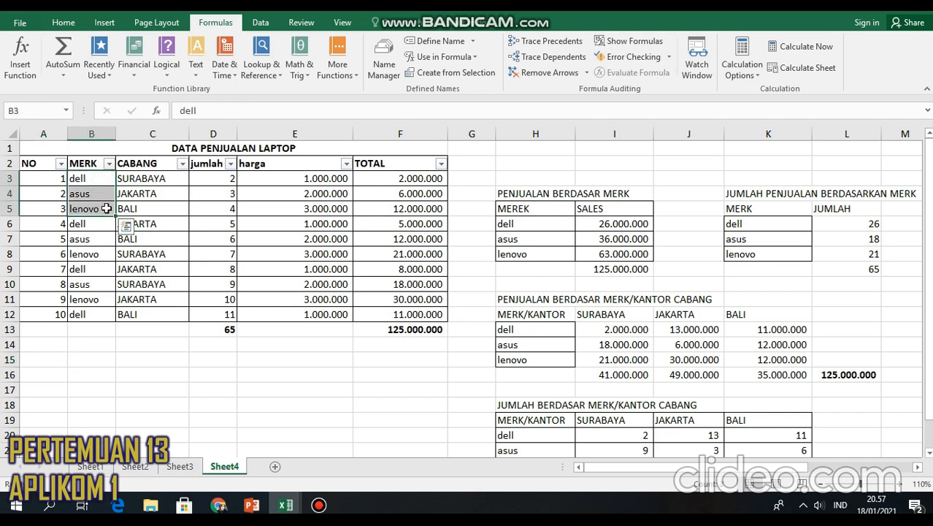
pyautogui.hotkey('ctrl', 'c')
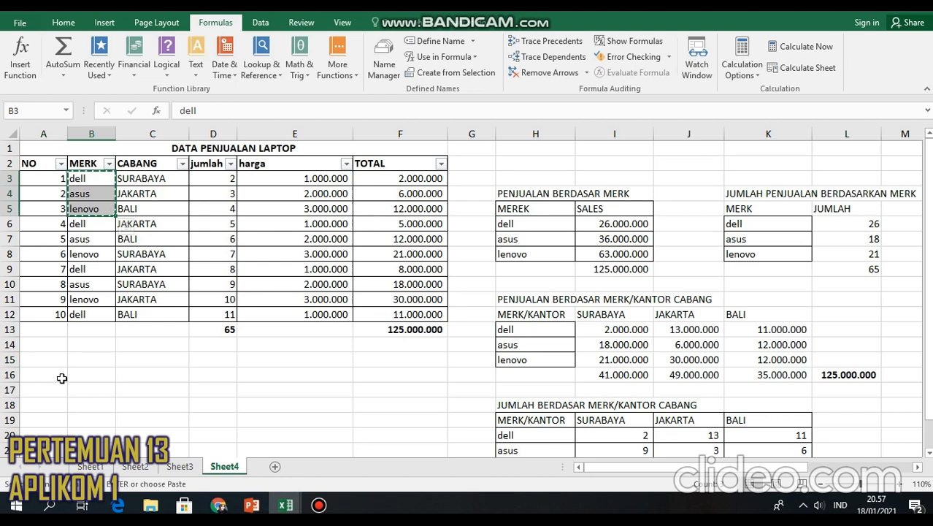
pyautogui.click(62, 376)
pyautogui.hotkey('ctrl', 'v')
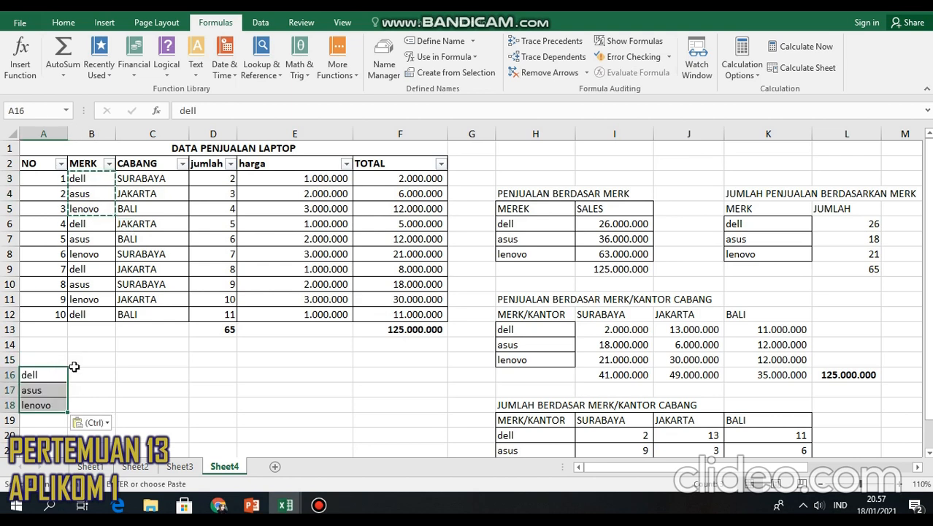
# - Head the new brand list with MERK in A15 and JUMLAH in B15
pyautogui.click(89, 362)
pyautogui.write('JUMLAH')
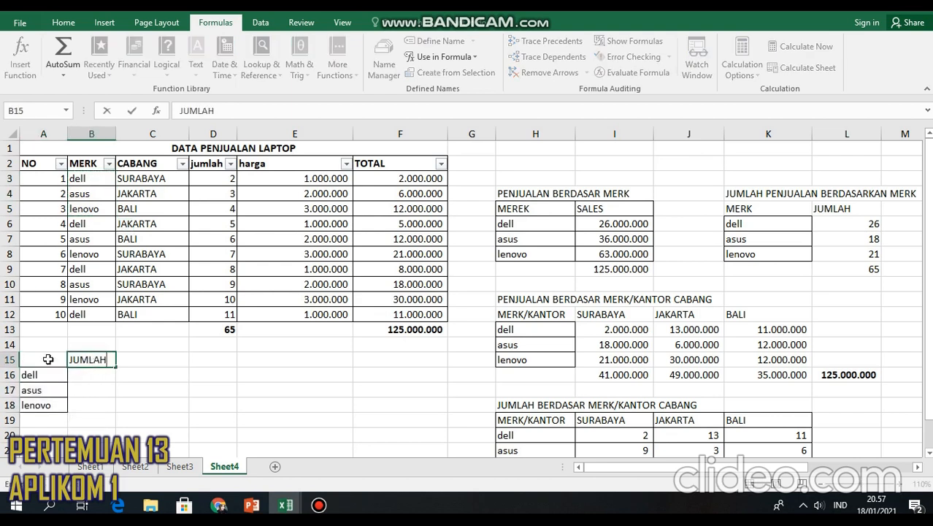
pyautogui.click(49, 359)
pyautogui.write('MERK')
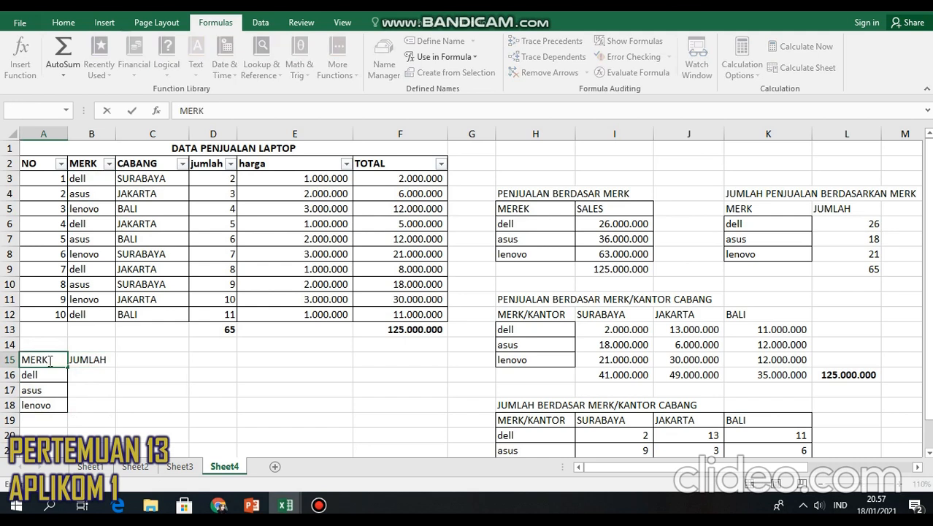
# - Search for the COUNTIF function and insert it in B16 for the dell row
pyautogui.click(88, 377)
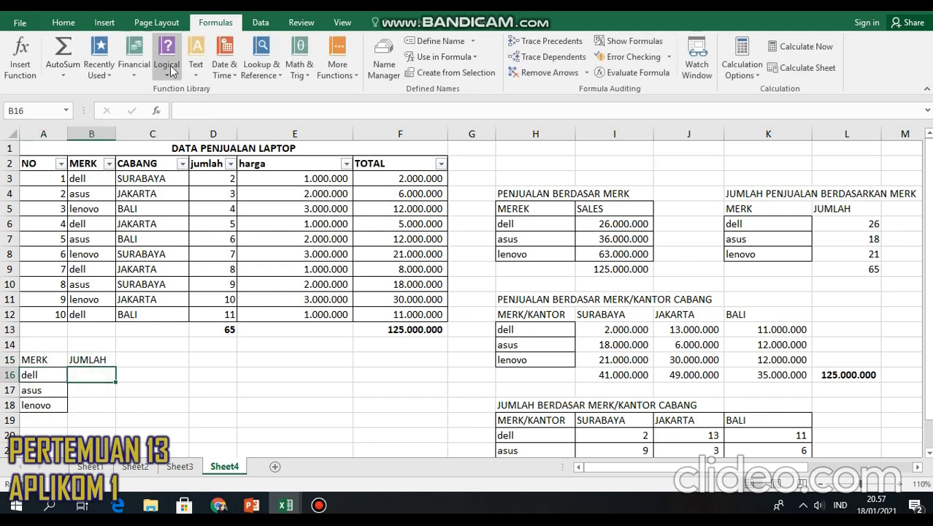
pyautogui.click(21, 69)
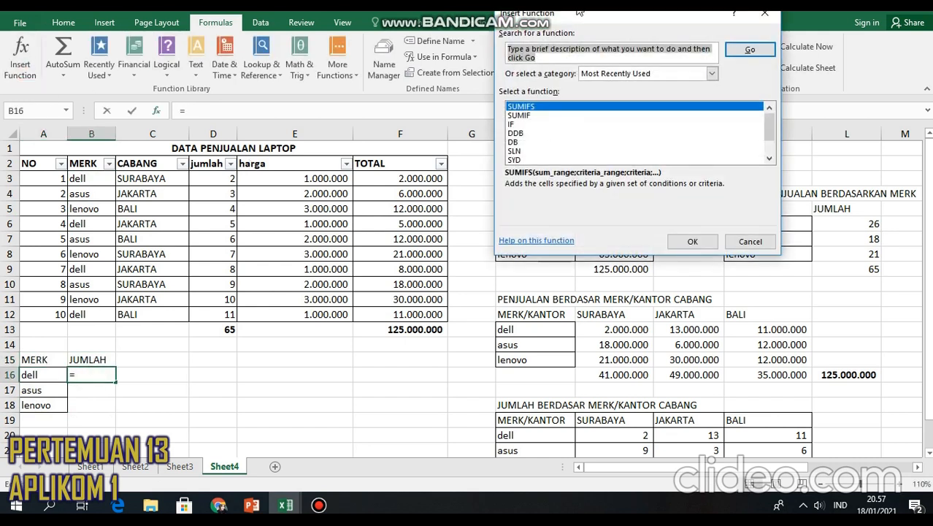
pyautogui.write('COUNT')
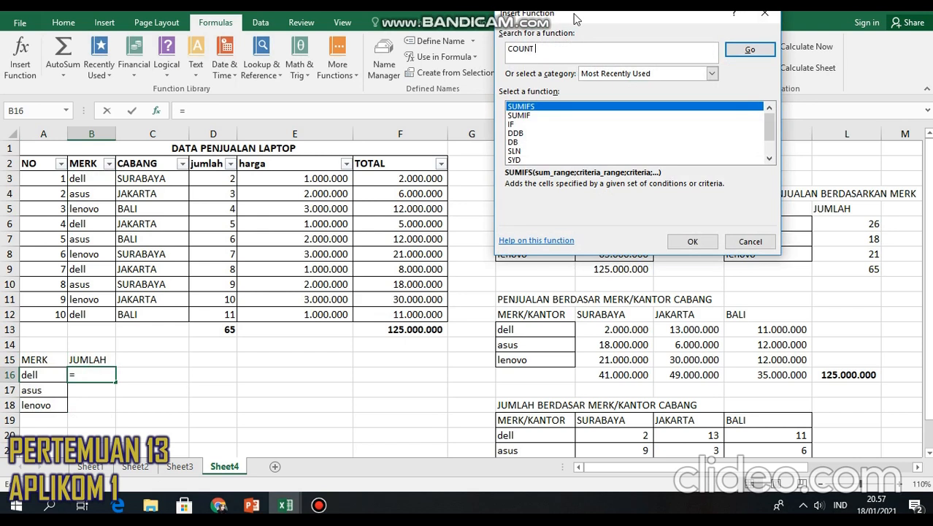
pyautogui.write('IF')
pyautogui.click(762, 52)
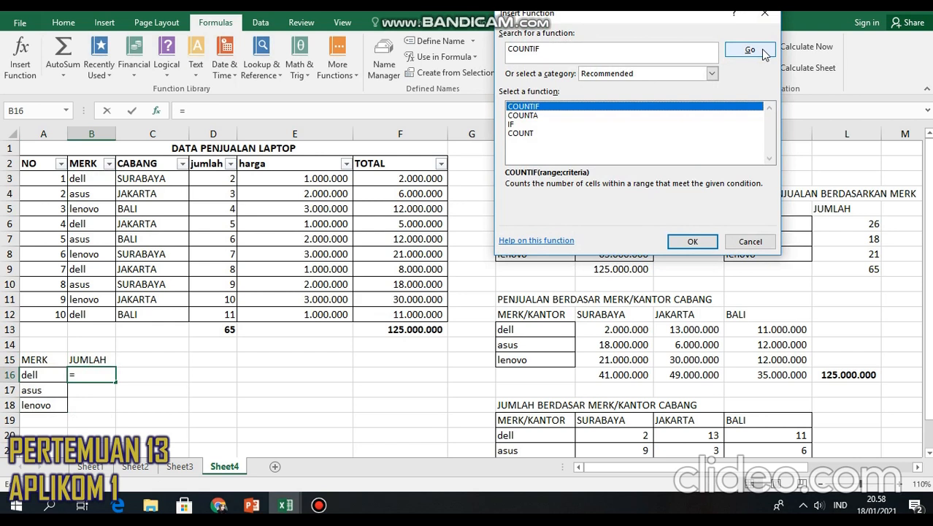
pyautogui.click(692, 241)
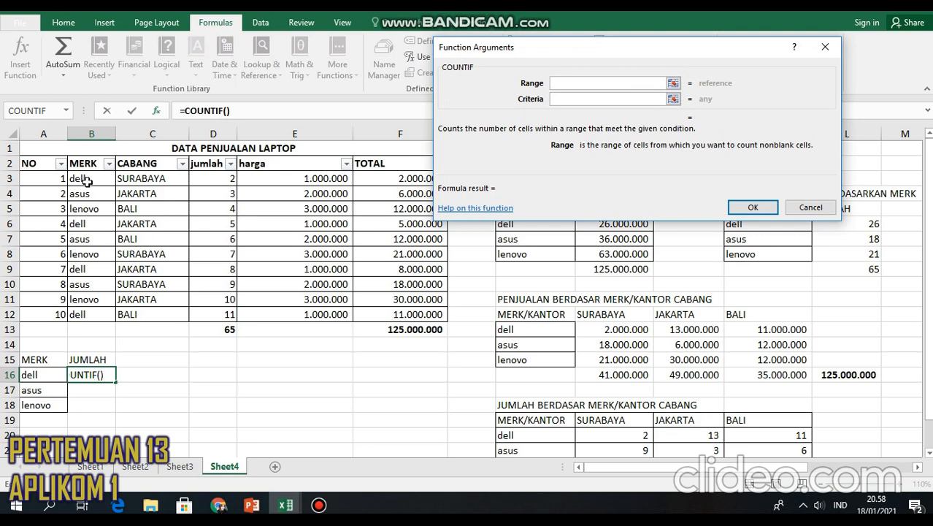
# - Set the COUNTIF range to the MERK cells B3:B12 with A16 as criteria, and confirm the B16 formula
pyautogui.moveTo(91, 180); pyautogui.dragTo(87, 315)
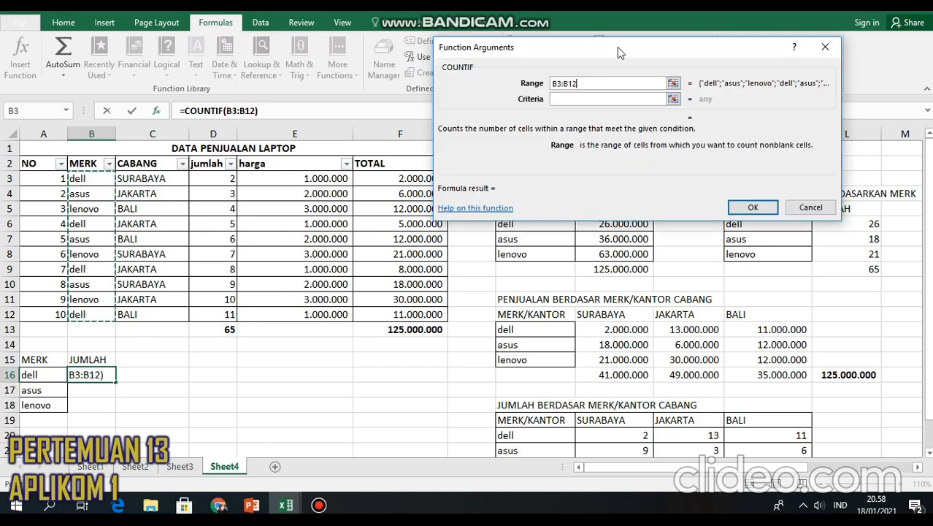
pyautogui.click(599, 99)
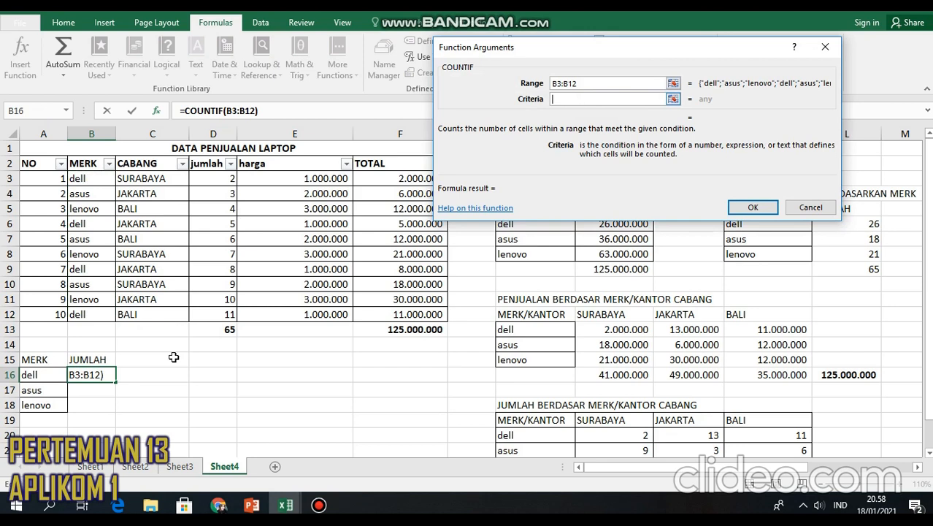
pyautogui.click(43, 373)
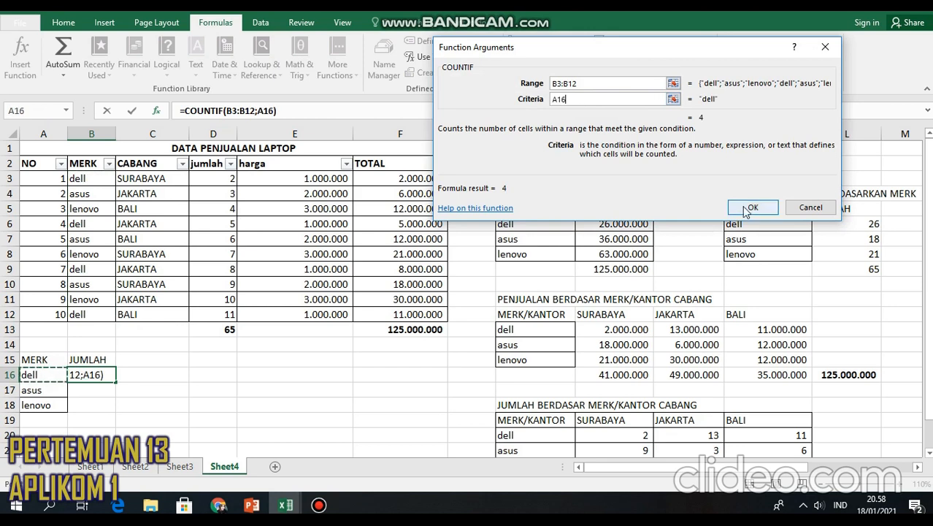
pyautogui.press('Return')
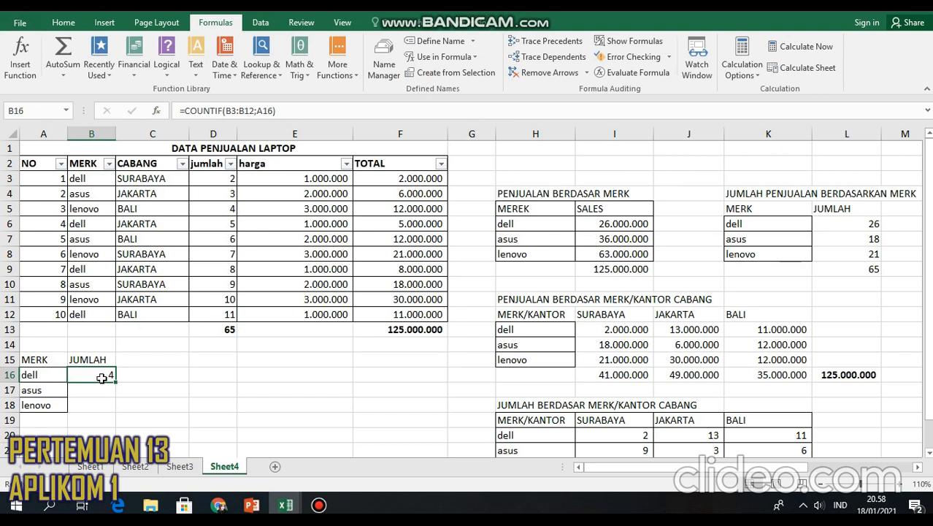
# - Check the dell entries in the MERK column and fill the B16 count down through B18 for asus and lenovo
pyautogui.click(91, 176)
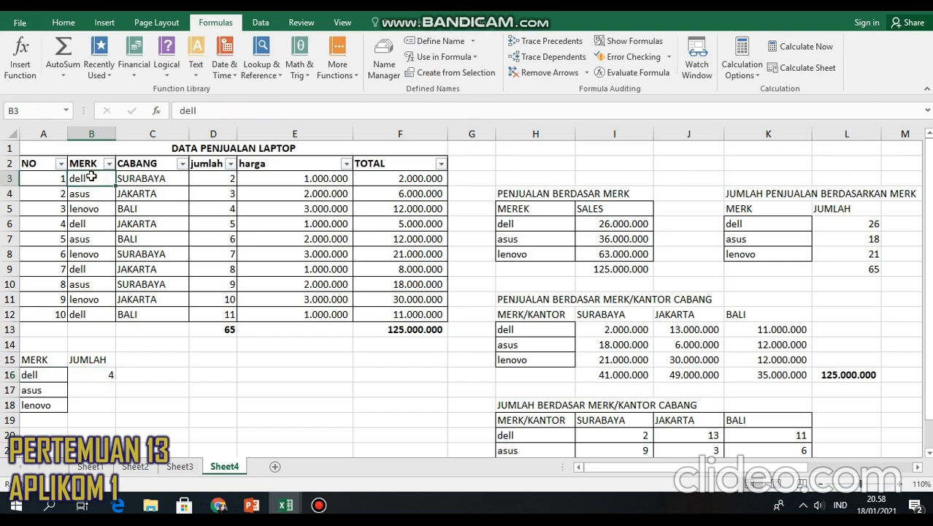
pyautogui.click(82, 226)
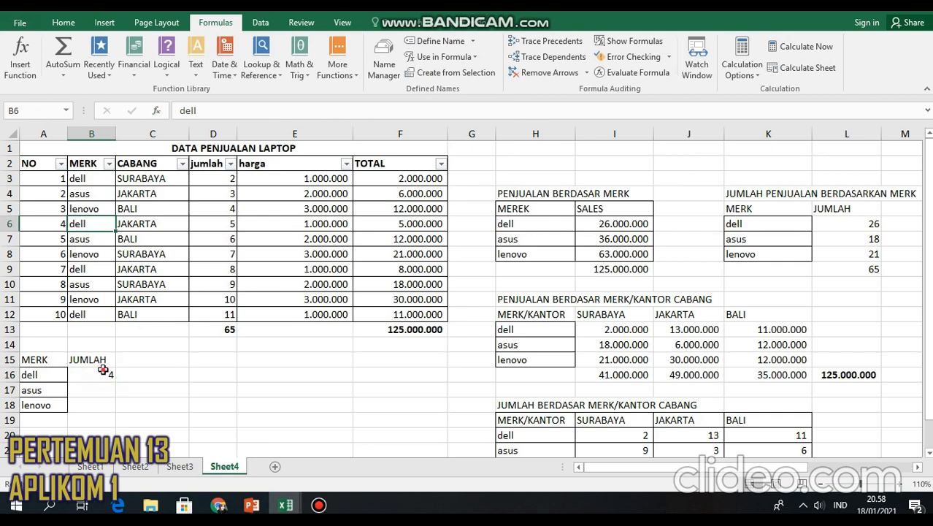
pyautogui.click(100, 373)
pyautogui.moveTo(115, 383); pyautogui.dragTo(114, 410)
pyautogui.click(100, 423)
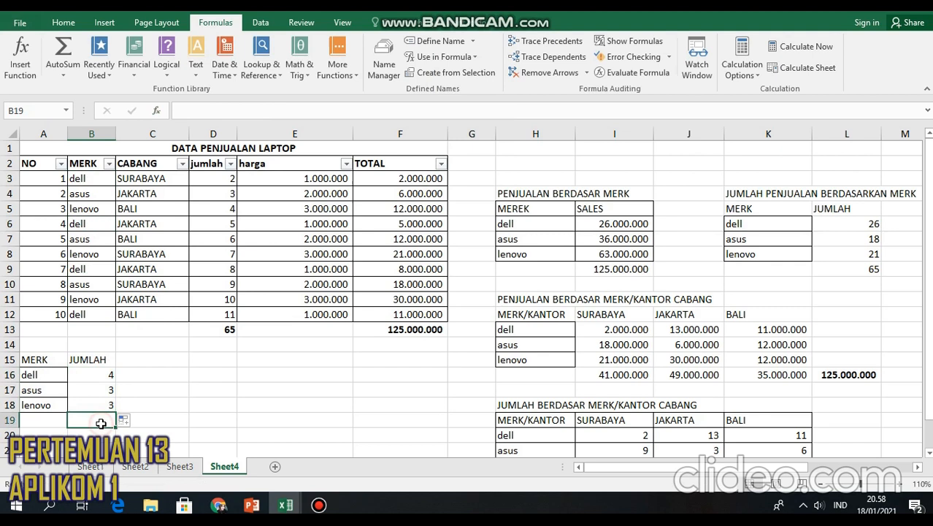
pyautogui.click(177, 407)
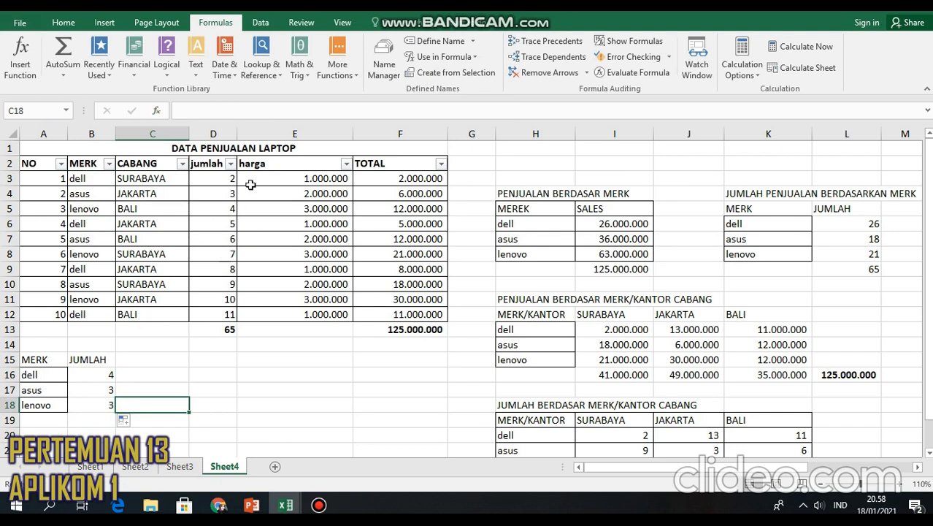
pyautogui.click(87, 374)
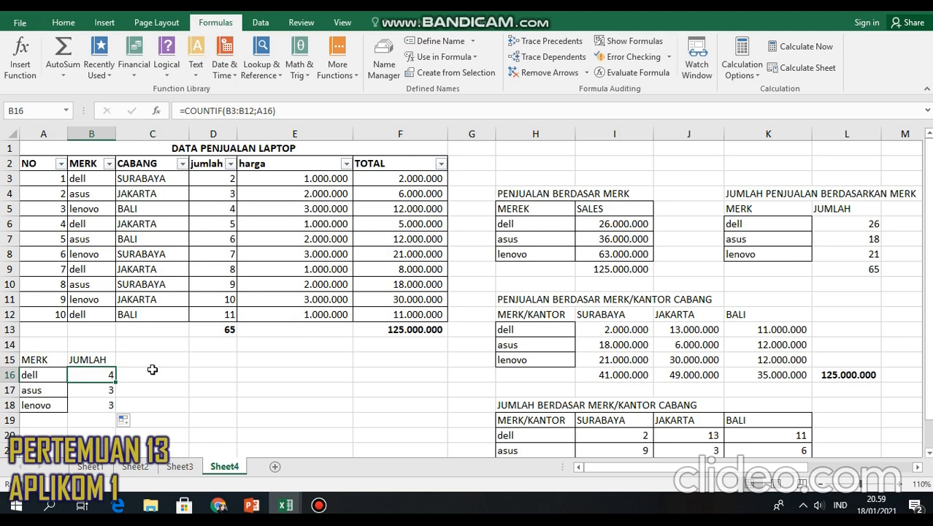
# - Copy the branch names SURABAYA, JAKARTA and BALI from C3:C5 into D16:D18
pyautogui.click(210, 363)
pyautogui.moveTo(148, 180); pyautogui.dragTo(146, 207)
pyautogui.hotkey('ctrl', 'c')
pyautogui.click(209, 374)
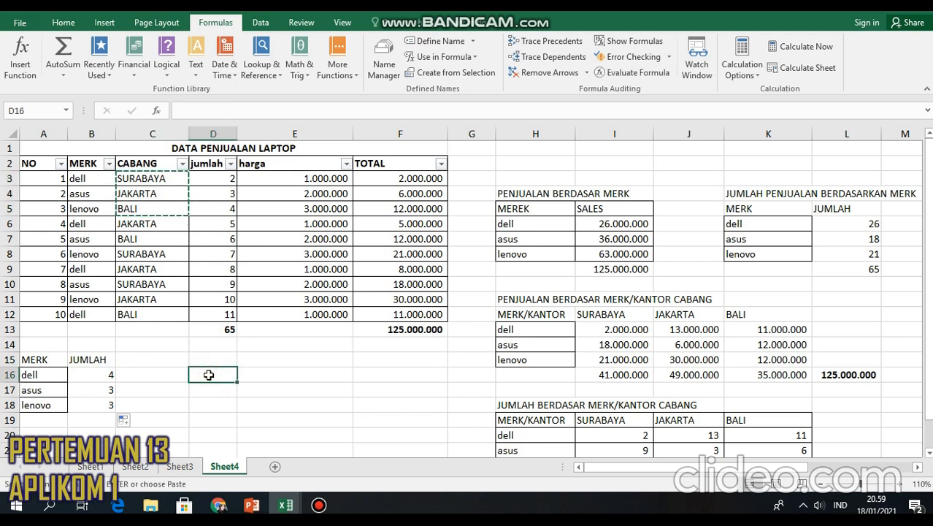
pyautogui.hotkey('ctrl', 'v')
# - Head the new branch list with CABANG in D15 and JUMLAH in E15
pyautogui.click(269, 364)
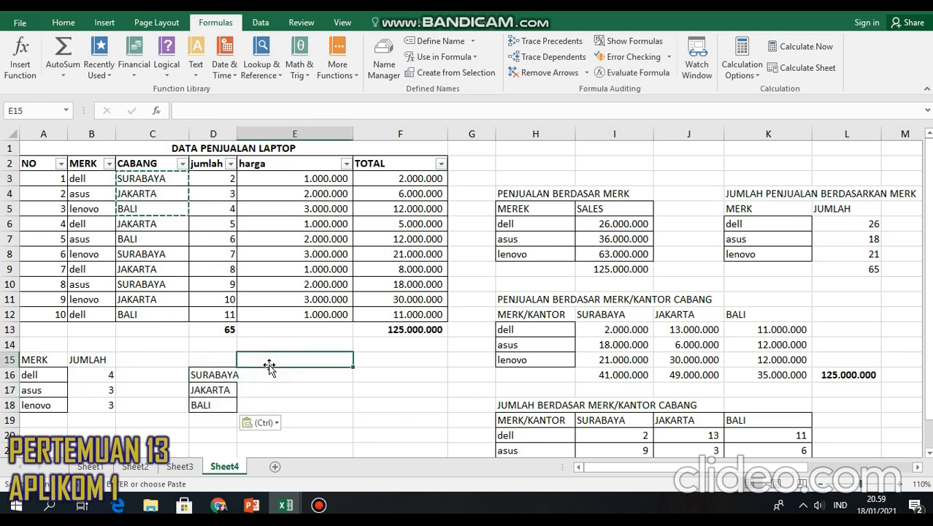
pyautogui.write('JUMLA')
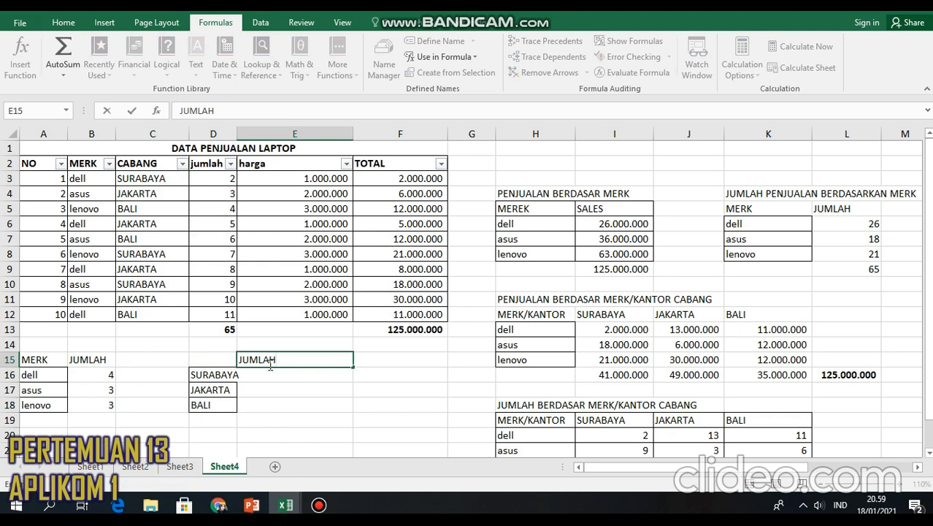
pyautogui.write('H')
pyautogui.click(208, 361)
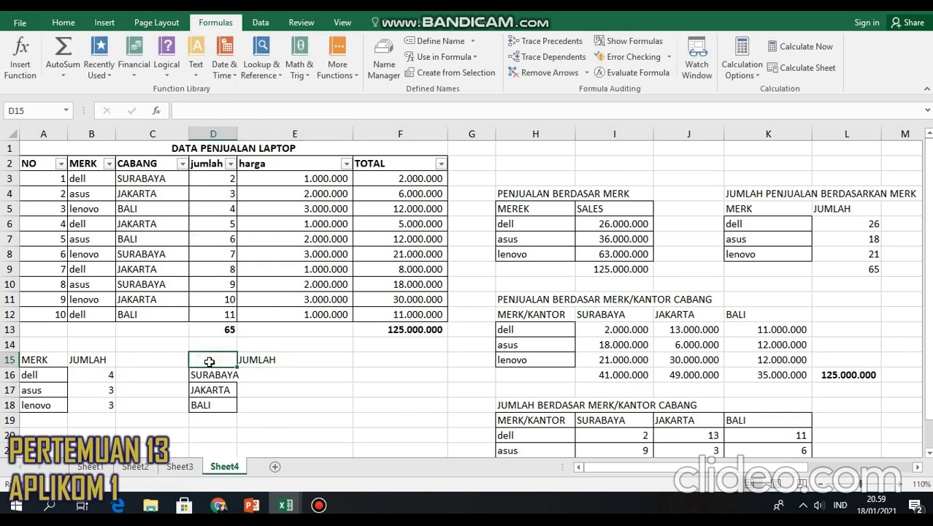
pyautogui.write('CABANG')
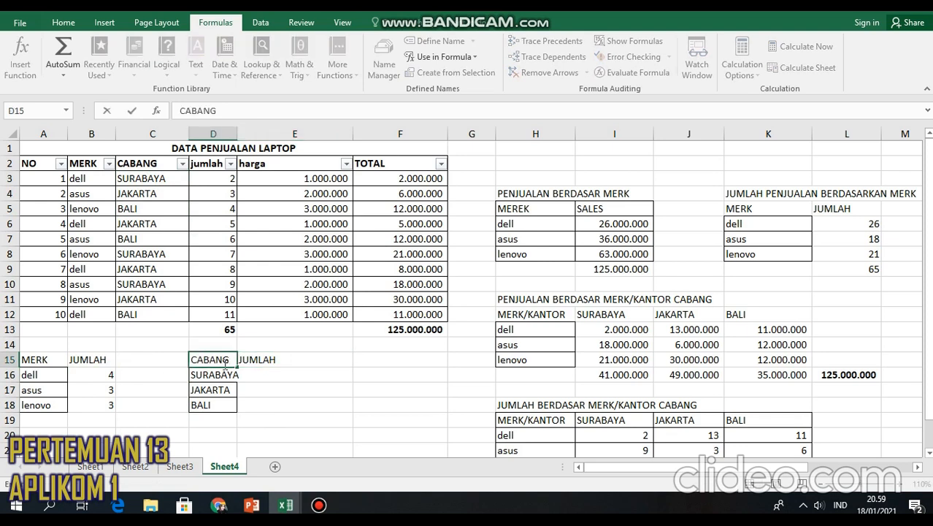
# - Count the SURABAYA entries in E16 with COUNTIF over C3:C12 and criteria D16, and fill the formula down to E18
pyautogui.click(256, 373)
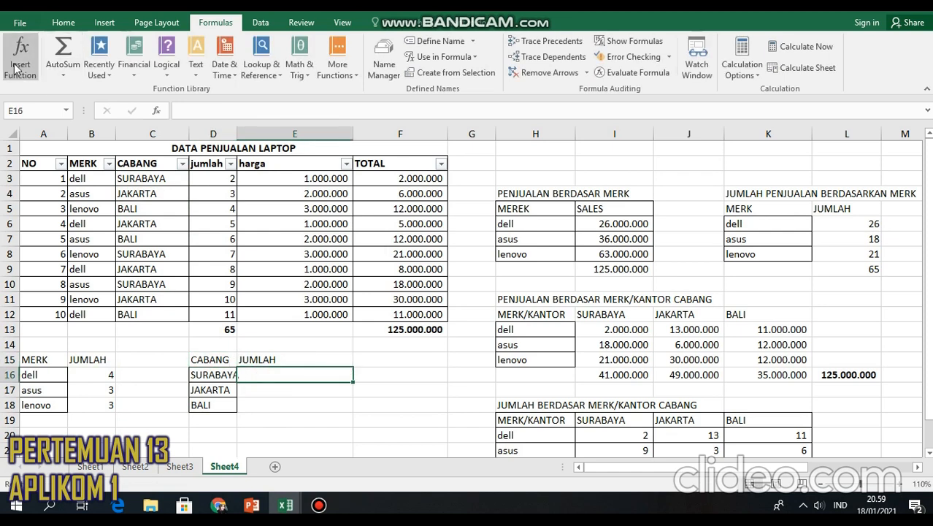
pyautogui.click(13, 66)
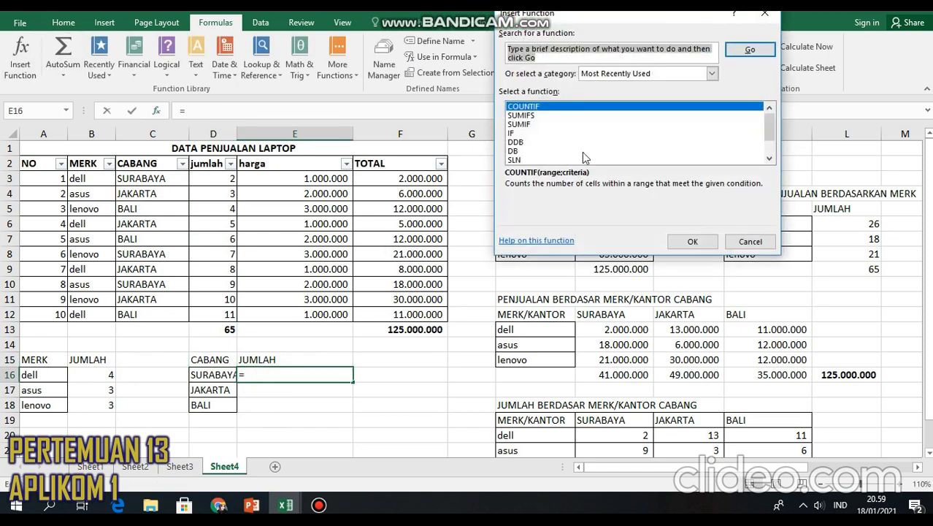
pyautogui.click(673, 243)
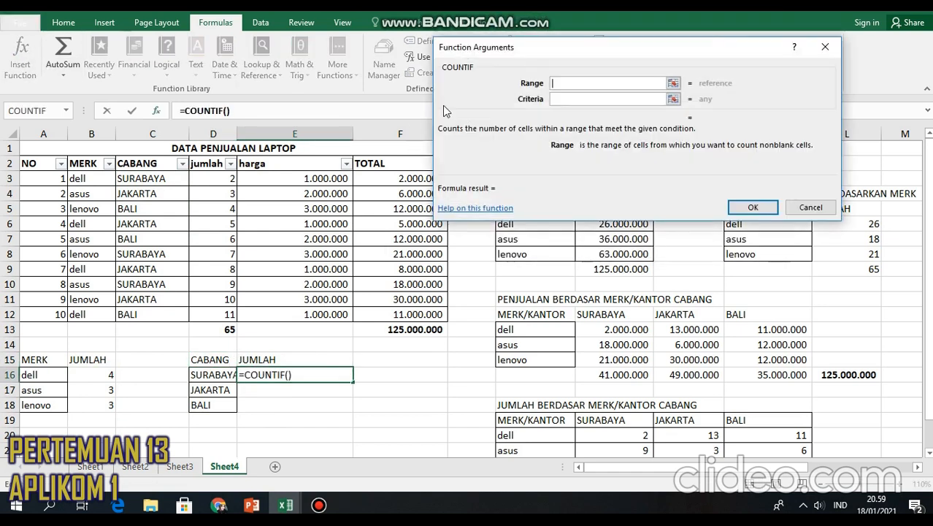
pyautogui.moveTo(166, 181); pyautogui.dragTo(165, 312)
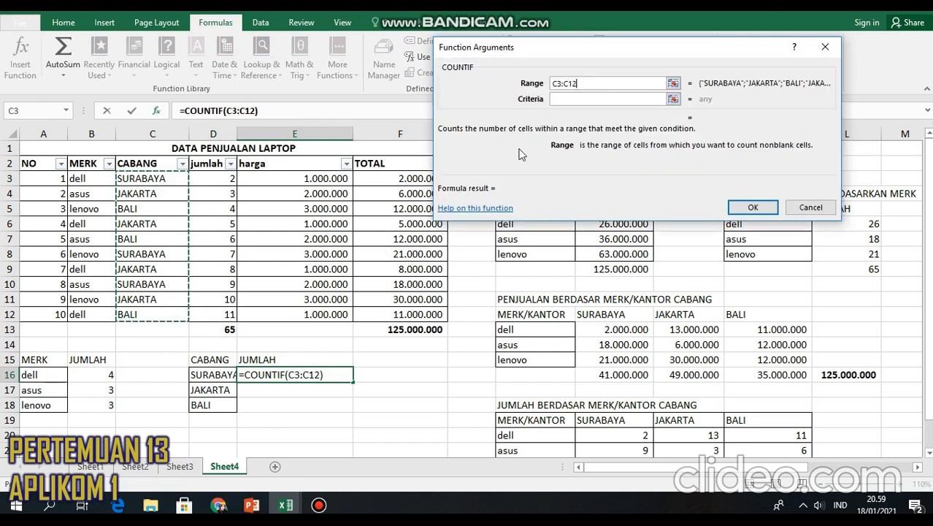
pyautogui.click(582, 98)
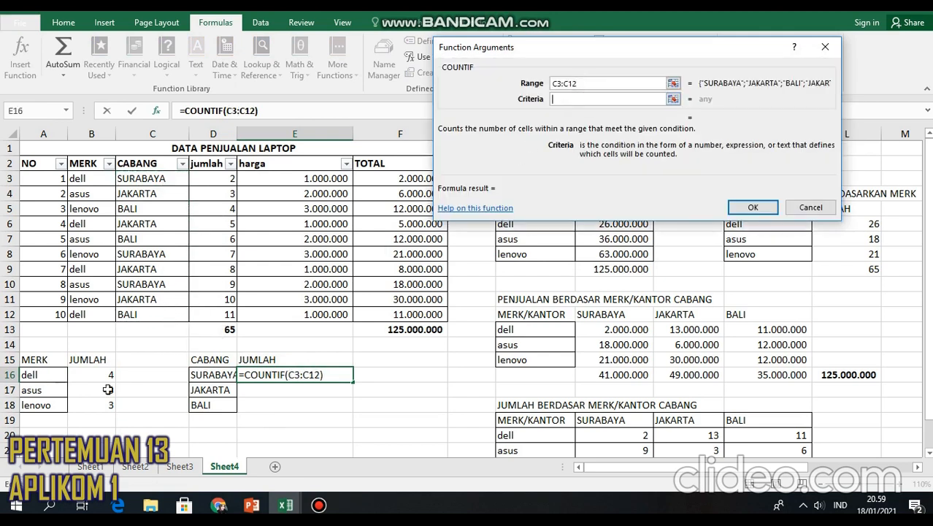
pyautogui.click(221, 376)
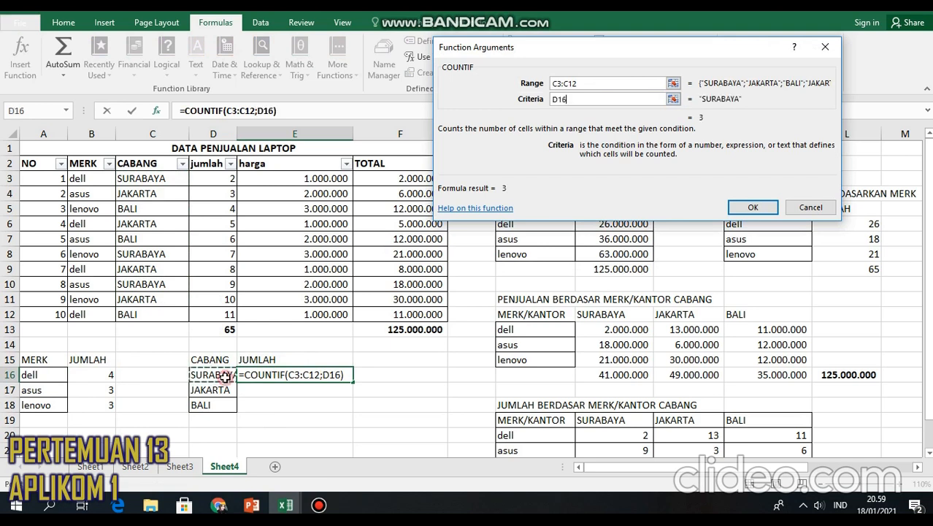
pyautogui.press('Return')
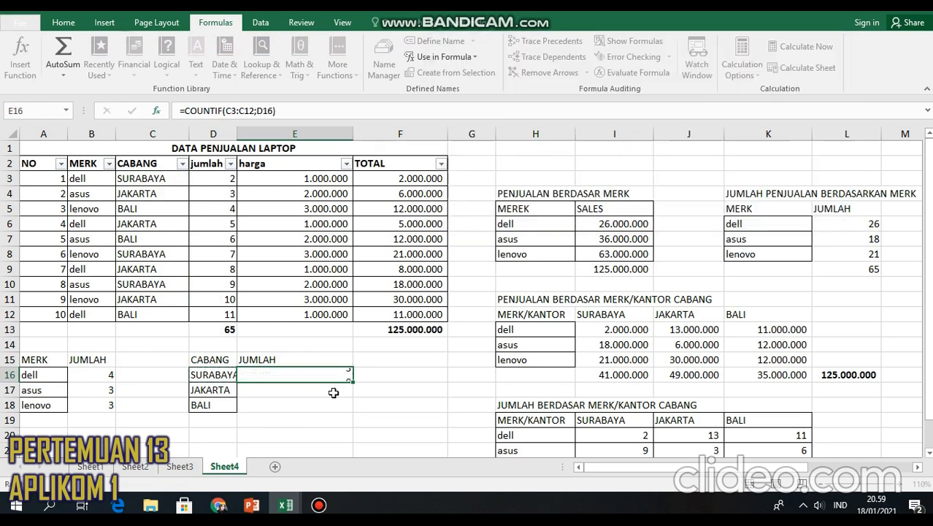
pyautogui.moveTo(353, 382); pyautogui.dragTo(345, 413)
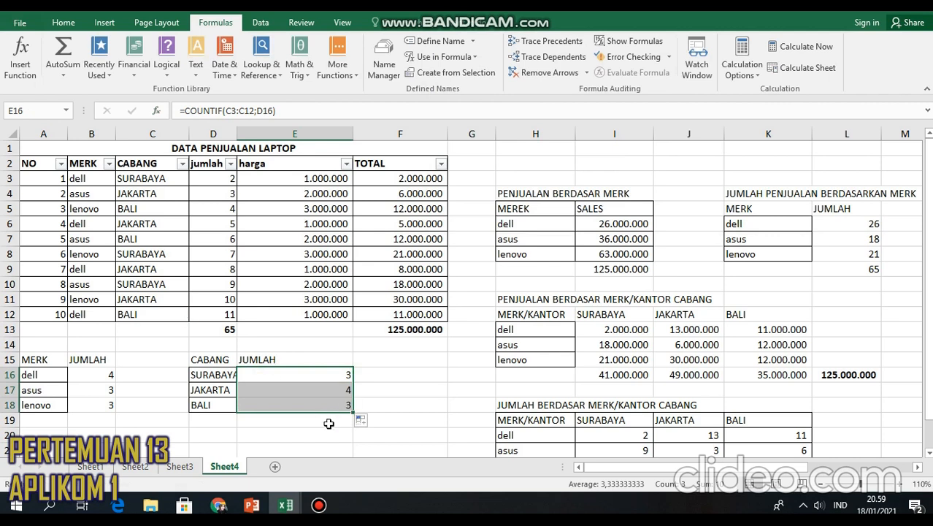
# - Copy the PENJUALAN BERDASAR MERK/KANTOR CABANG table from H11:K16 and paste it at A20
pyautogui.click(41, 422)
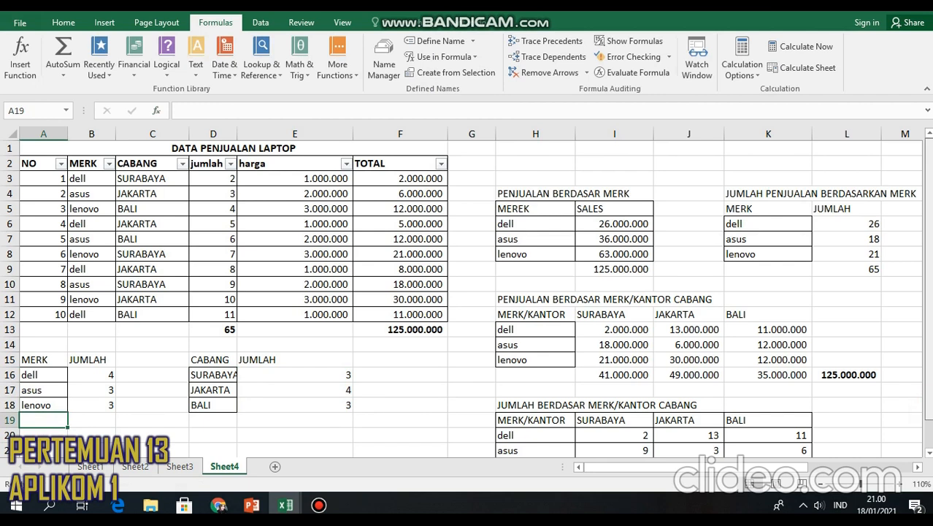
pyautogui.scroll(-1, 928, 407)
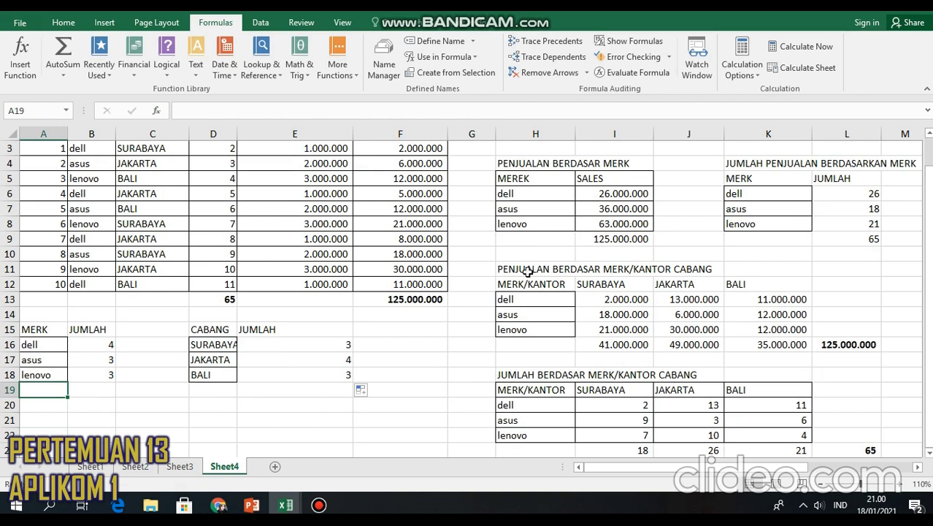
pyautogui.moveTo(514, 266); pyautogui.dragTo(809, 342)
pyautogui.hotkey('ctrl', 'c')
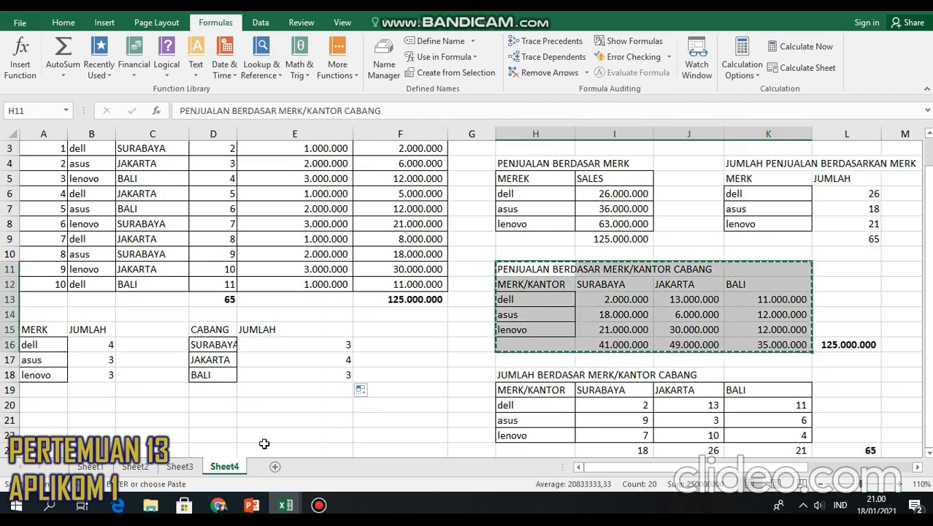
pyautogui.click(47, 405)
pyautogui.hotkey('ctrl', 'v')
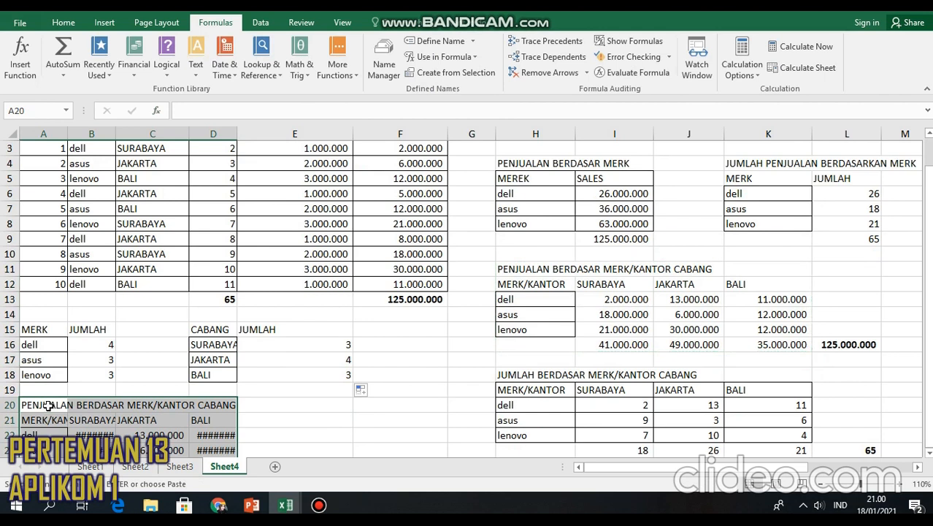
pyautogui.scroll(-1, 928, 355)
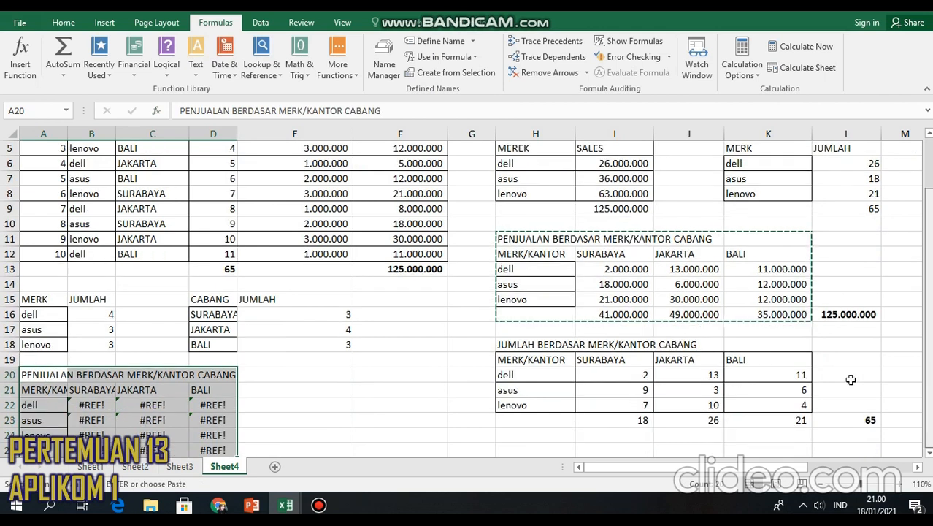
# - Clear the pasted formulas in B22:D25 and widen columns A and B to fit the MERK/KANTOR and SURABAYA headings
pyautogui.moveTo(91, 405); pyautogui.dragTo(227, 374)
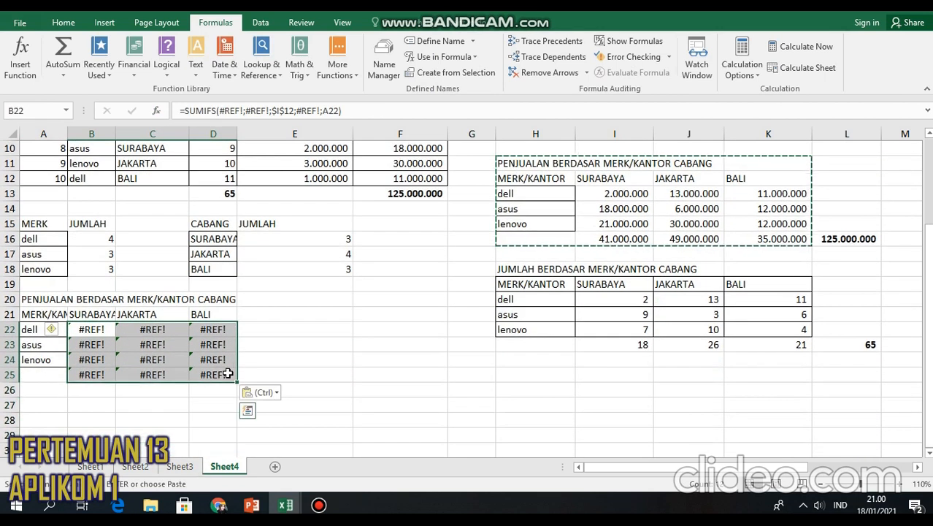
pyautogui.press('Delete')
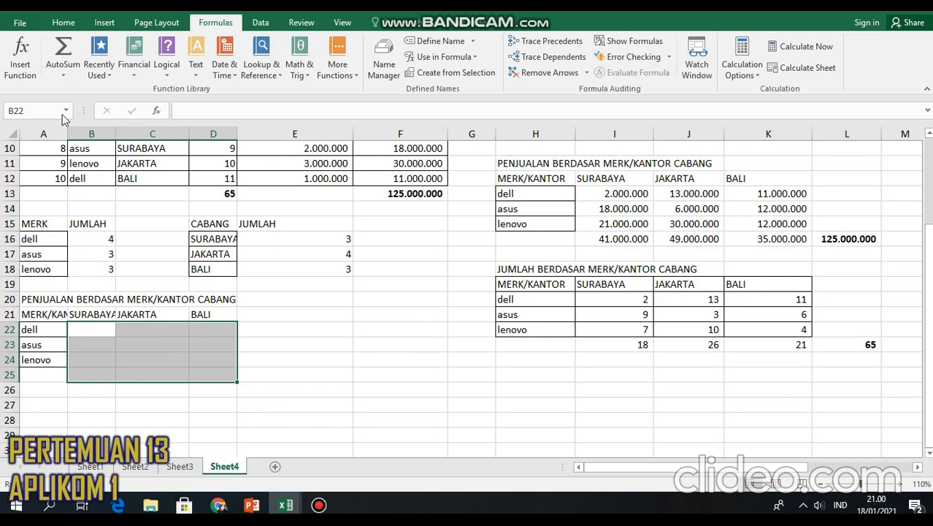
pyautogui.moveTo(64, 133); pyautogui.dragTo(86, 139)
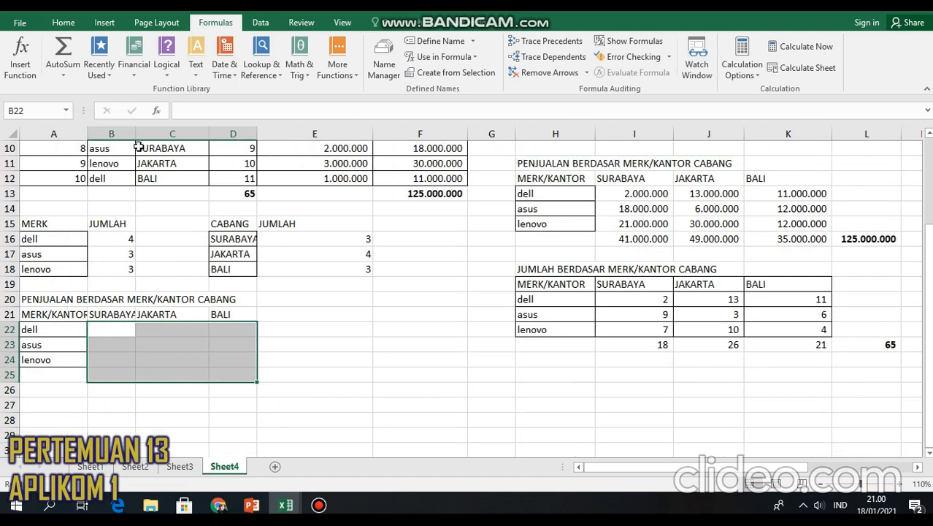
pyautogui.moveTo(135, 135); pyautogui.dragTo(162, 135)
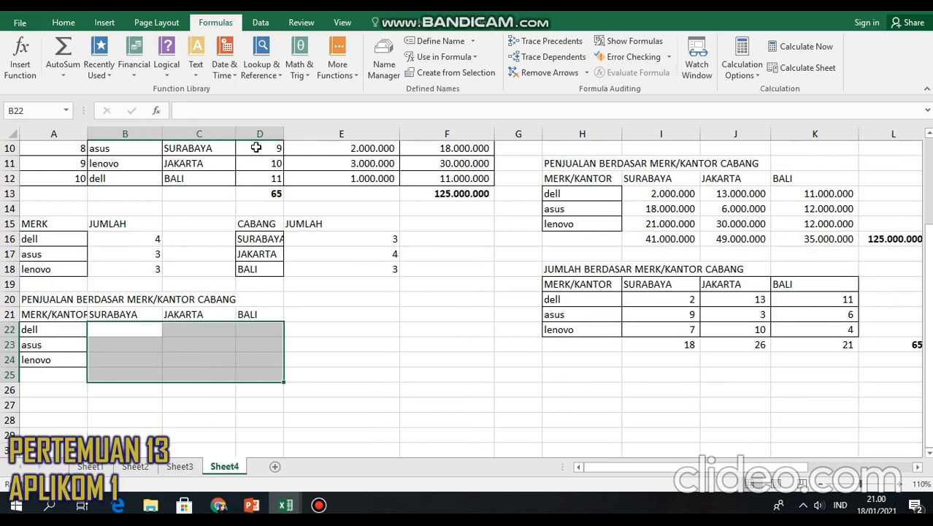
# - Remove the word PENJUALAN from the A20 title, leaving BERDASAR MERK/KANTOR CABANG
pyautogui.click(38, 301)
pyautogui.moveTo(38, 301); pyautogui.dragTo(13, 302)
pyautogui.click(67, 300)
pyautogui.doubleClick(77, 303)
pyautogui.press('BackSpace')
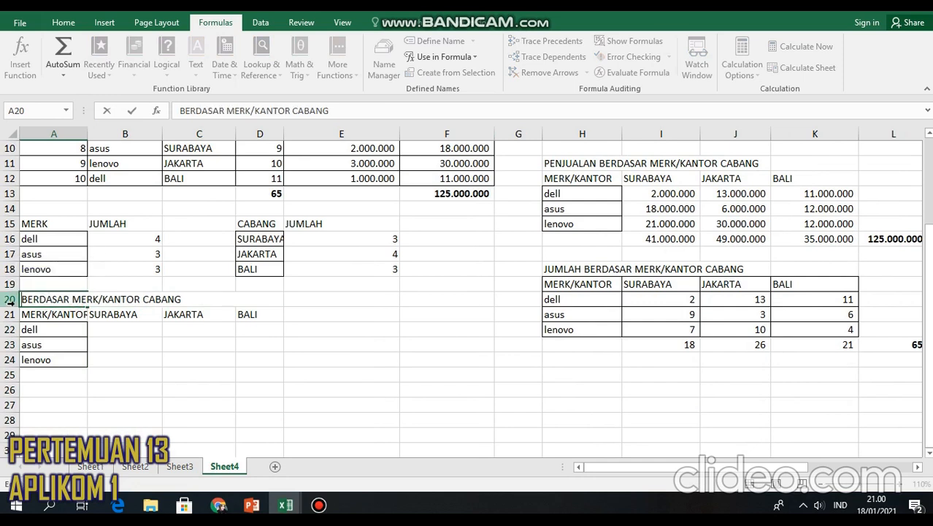
# - Search for the COUNTIFS function and insert it in B22, the dell/SURABAYA cell
pyautogui.click(144, 329)
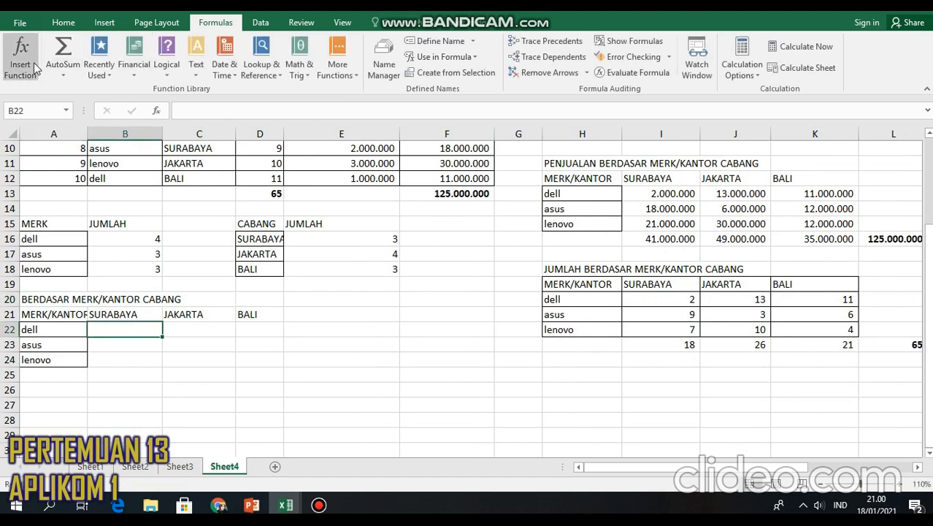
pyautogui.click(22, 58)
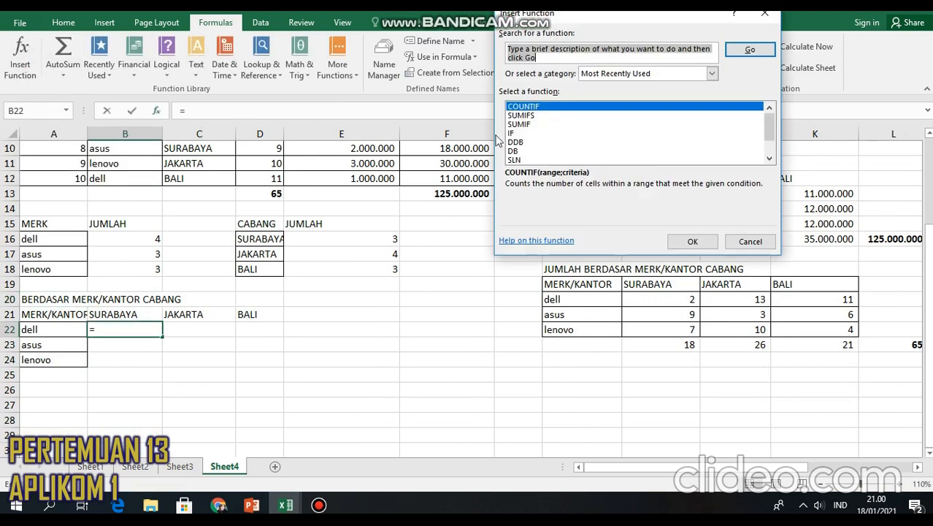
pyautogui.click(554, 59)
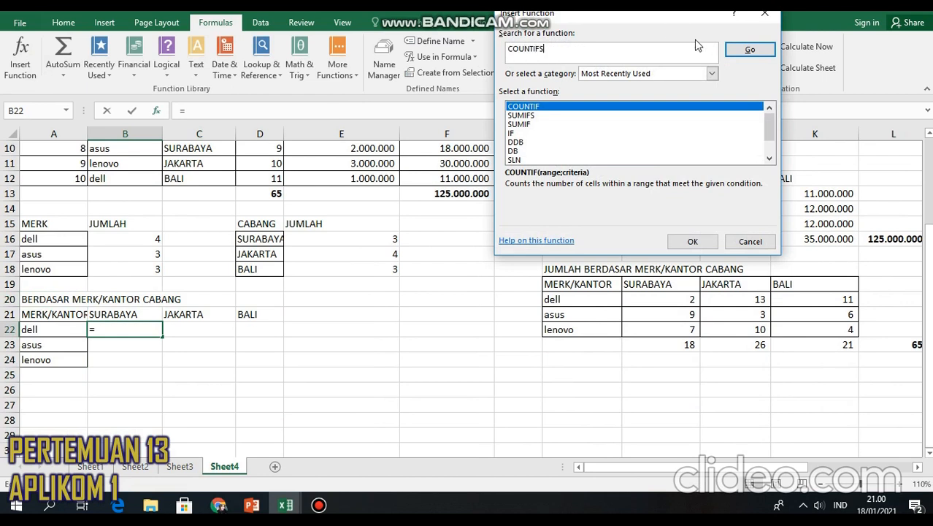
pyautogui.click(745, 49)
pyautogui.click(690, 241)
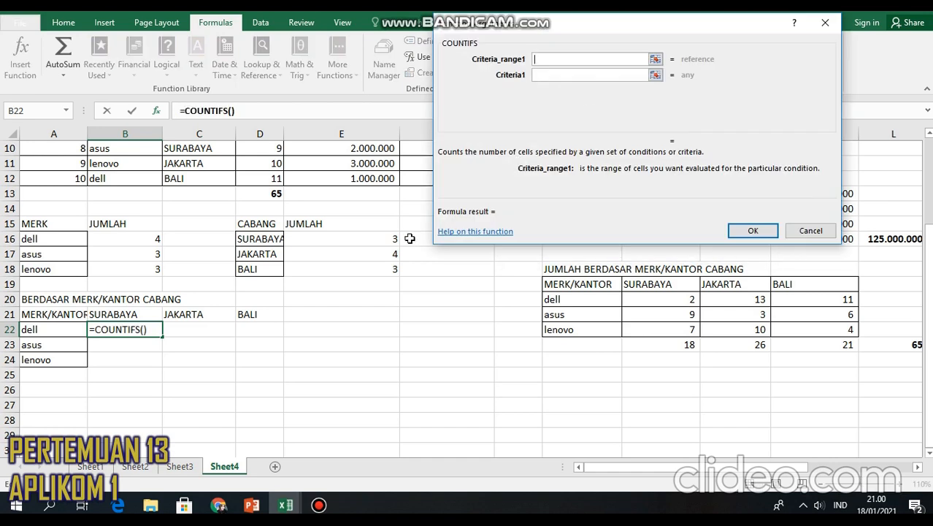
# - Set the first COUNTIFS criteria range to the CABANG cells C3:C12 with B21 as its criteria
pyautogui.scroll(3, 930, 276)
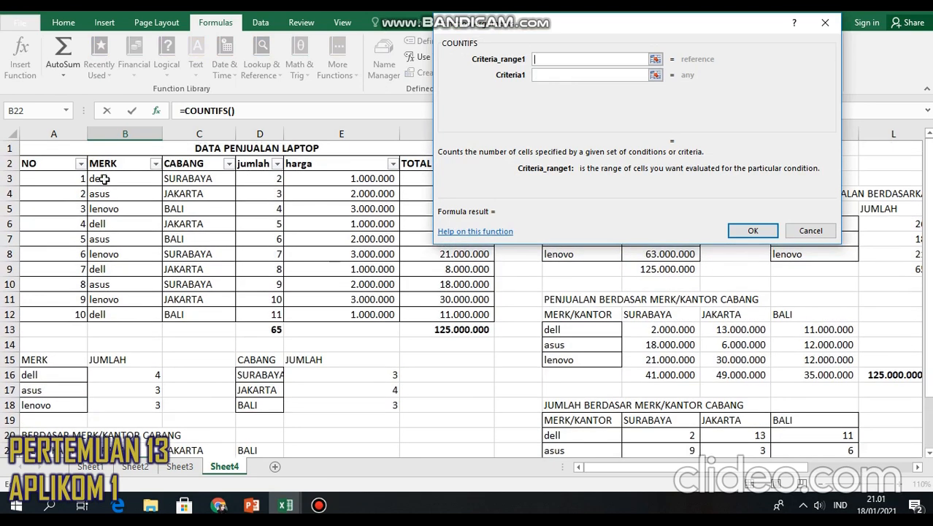
pyautogui.click(190, 178)
pyautogui.moveTo(190, 178); pyautogui.dragTo(202, 317)
pyautogui.click(551, 76)
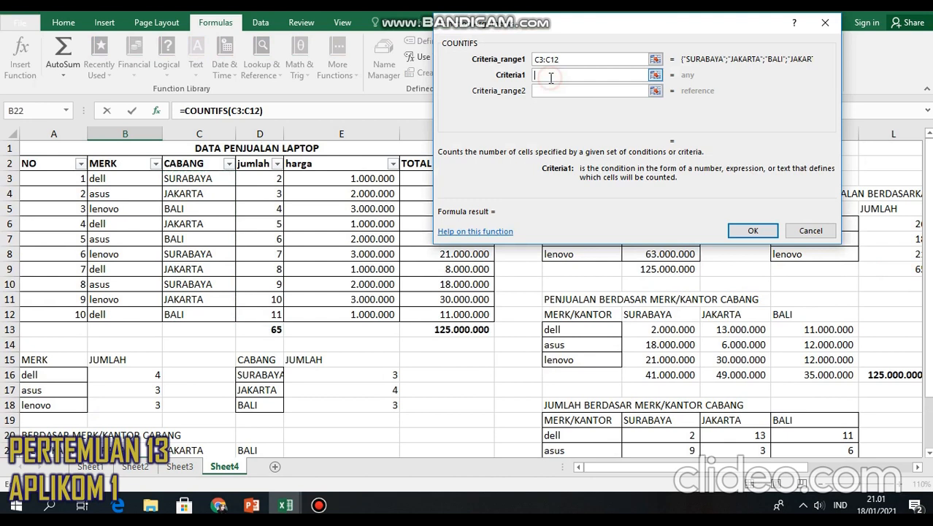
pyautogui.click(126, 450)
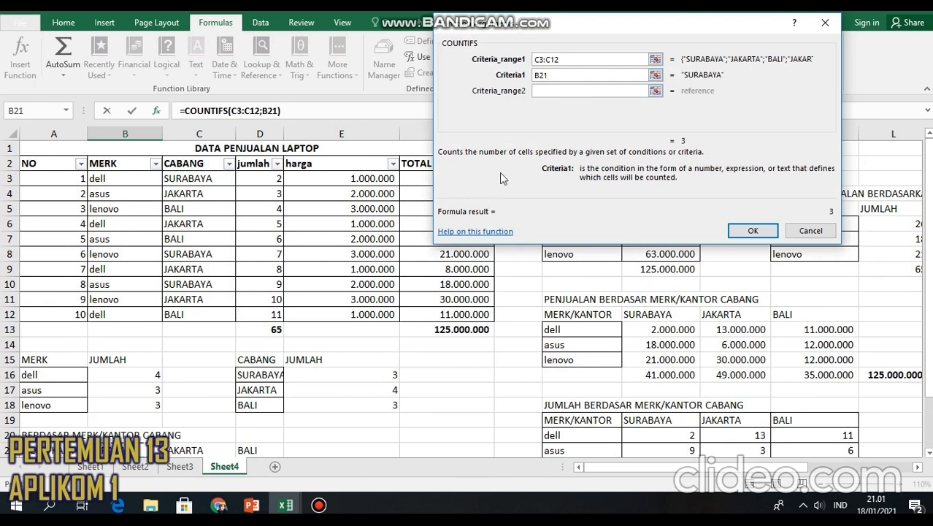
# - Set the second COUNTIFS criteria range to the MERK cells B3:B12 with A22 as criteria, and confirm the formula
pyautogui.click(545, 91)
pyautogui.moveTo(122, 178); pyautogui.dragTo(131, 315)
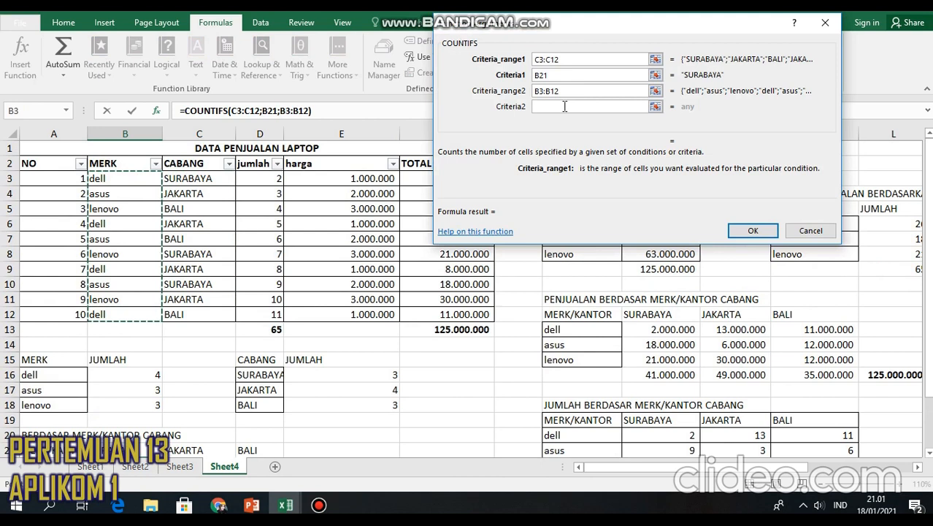
pyautogui.click(565, 110)
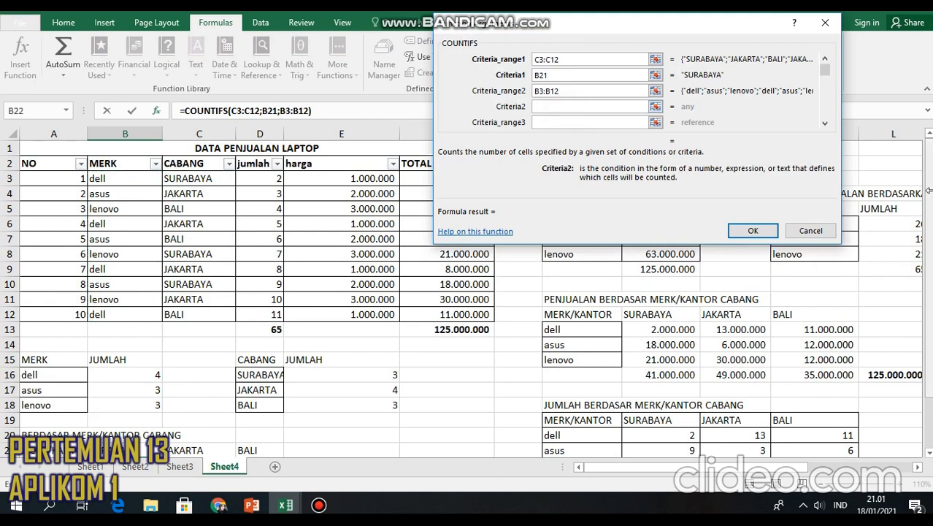
pyautogui.scroll(-2, 61, 406)
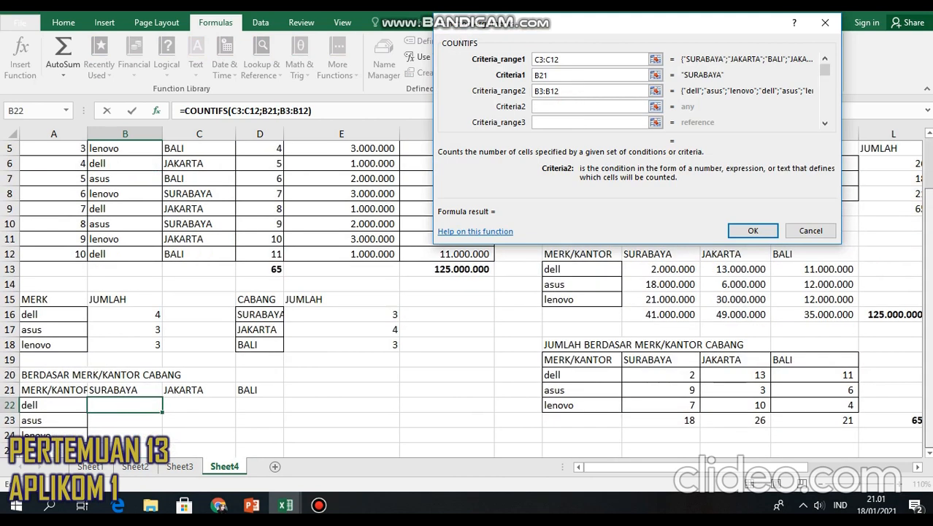
pyautogui.click(53, 406)
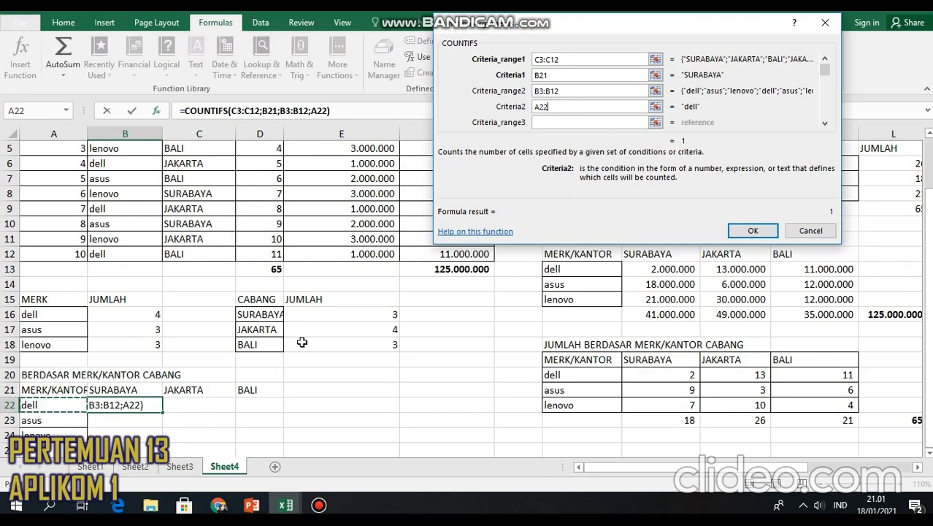
pyautogui.click(753, 230)
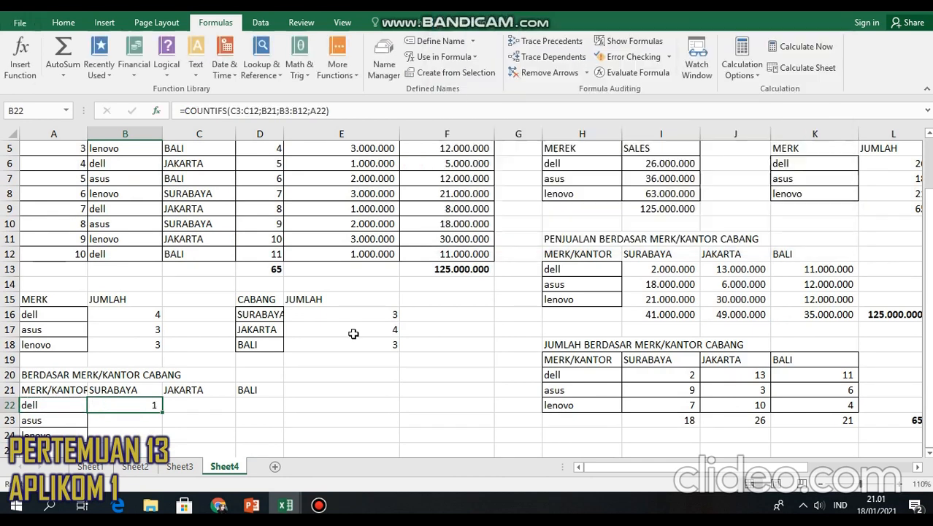
# - Make the first criteria reference in the B22 COUNTIFS formula absolute as $B$21 and confirm it
pyautogui.click(21, 77)
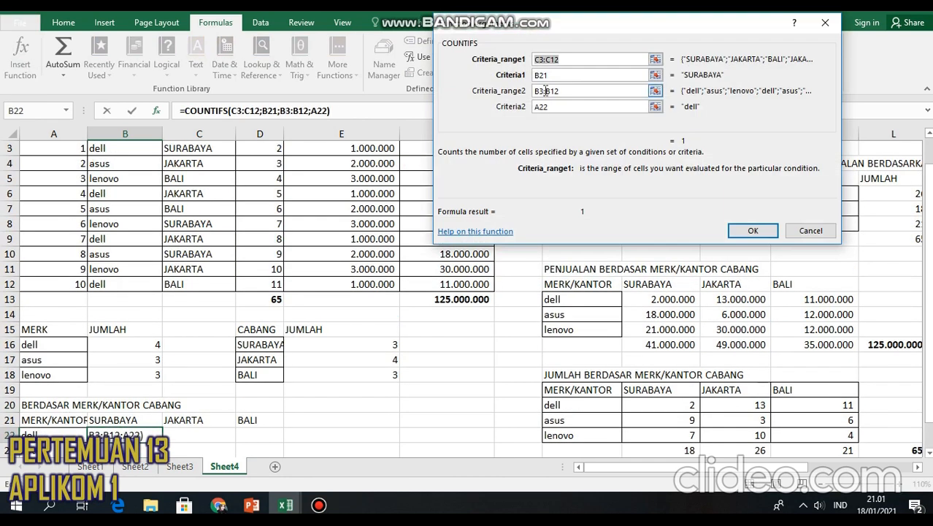
pyautogui.click(538, 77)
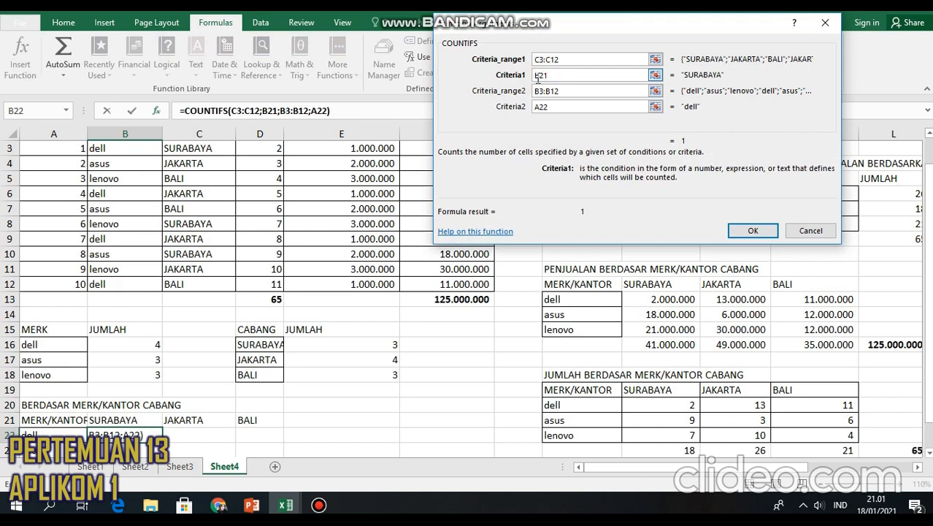
pyautogui.write('$B')
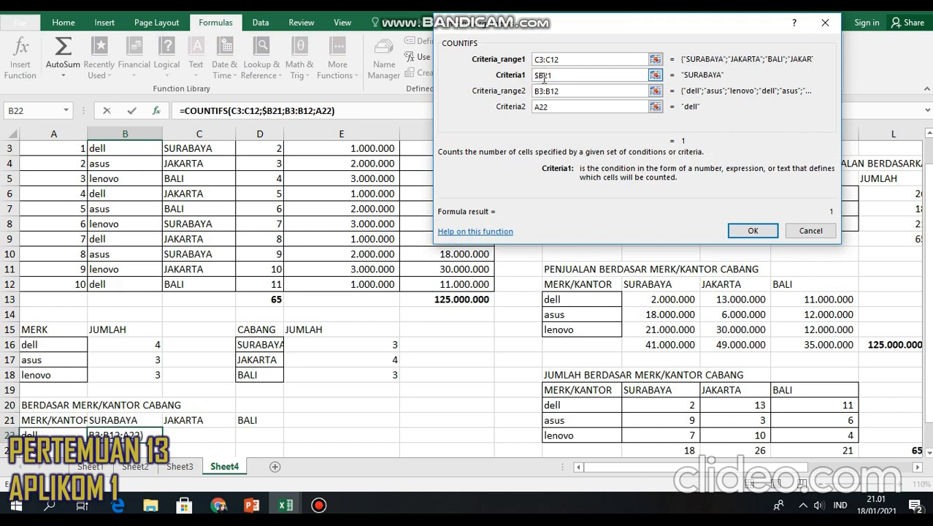
pyautogui.write('$')
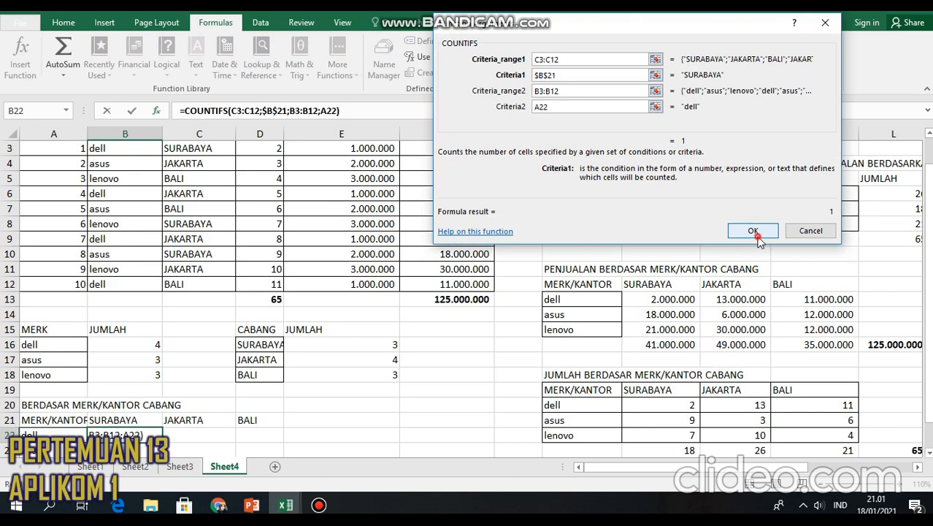
pyautogui.click(753, 232)
pyautogui.scroll(-1, 252, 369)
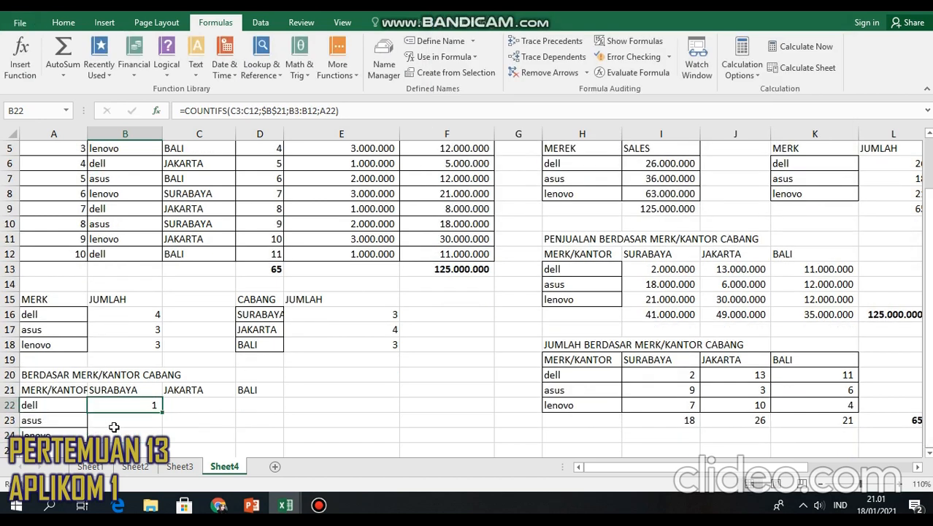
# - Copy the dell/SURABAYA COUNTIFS formula from B22 down through B24, and select C22 for the dell/JAKARTA count
pyautogui.moveTo(162, 414); pyautogui.dragTo(160, 438)
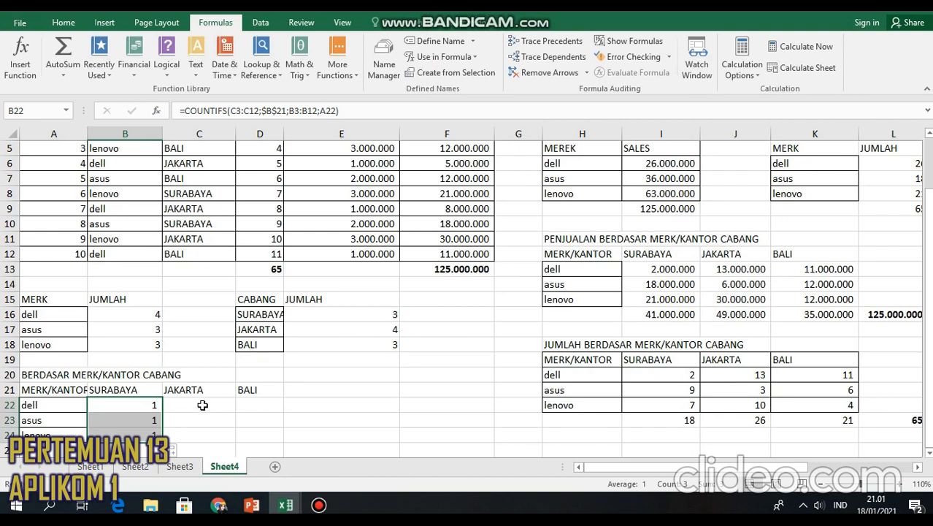
pyautogui.click(206, 404)
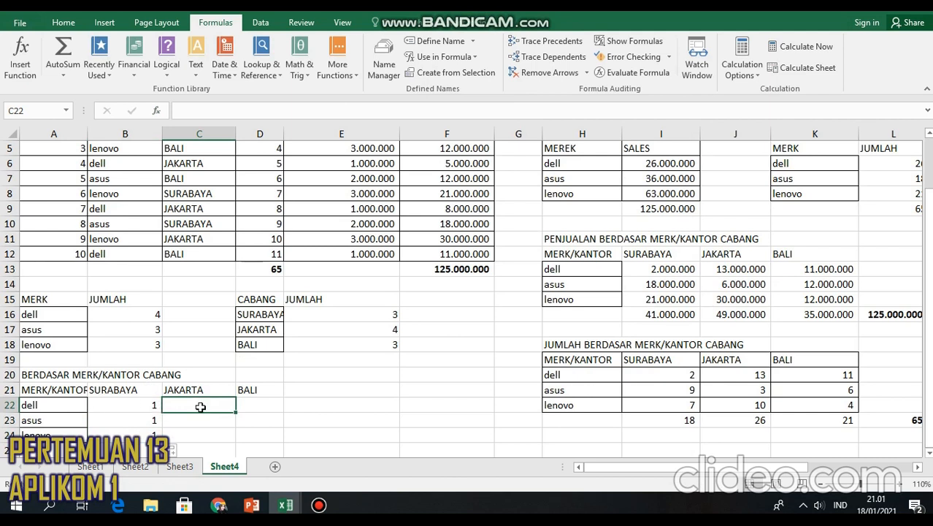
pyautogui.click(21, 58)
pyautogui.click(690, 241)
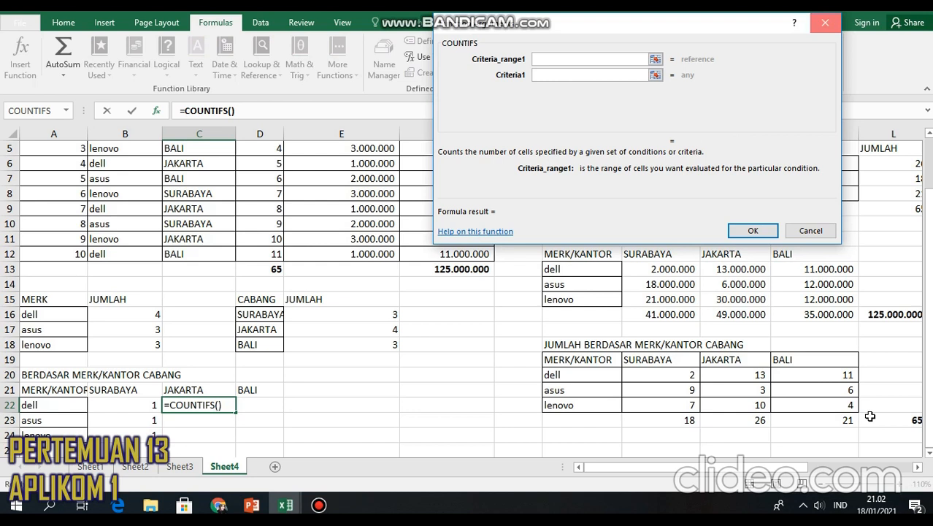
pyautogui.click(827, 23)
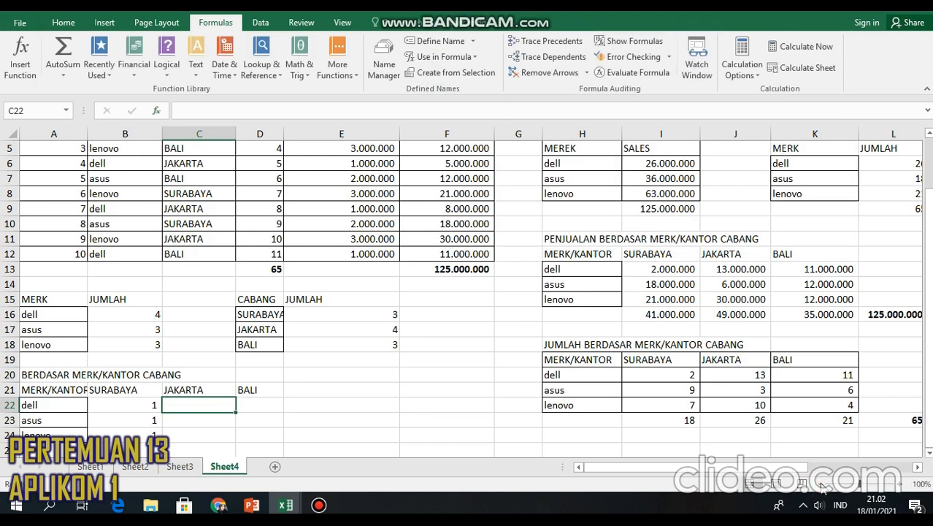
# - Insert COUNTIFS in C22 with the CABANG cells C3:C12 as first criteria range and the absolute reference $C$21 as its criteria
pyautogui.click(822, 486)
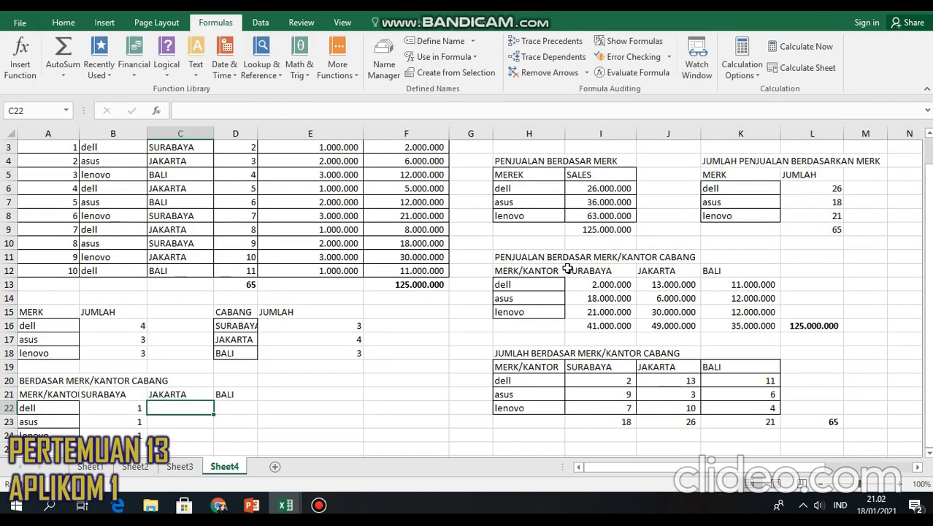
pyautogui.click(19, 67)
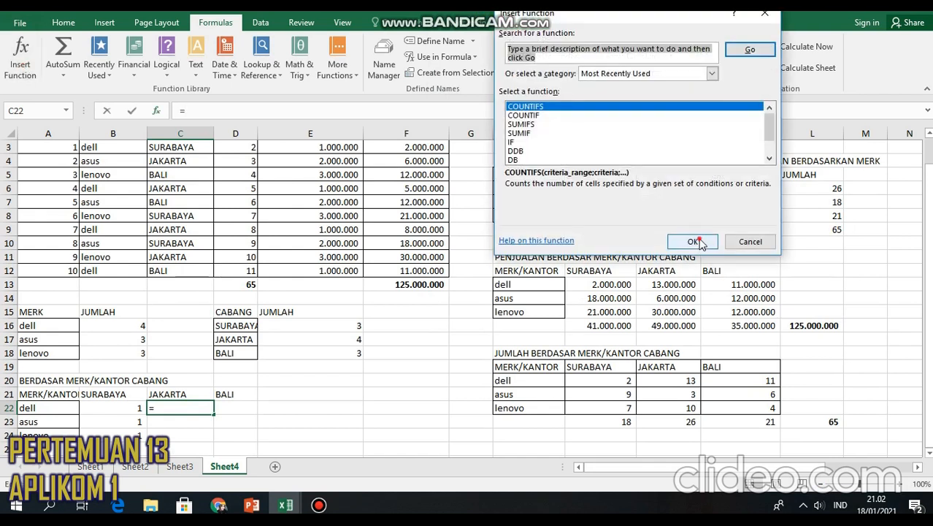
pyautogui.click(699, 241)
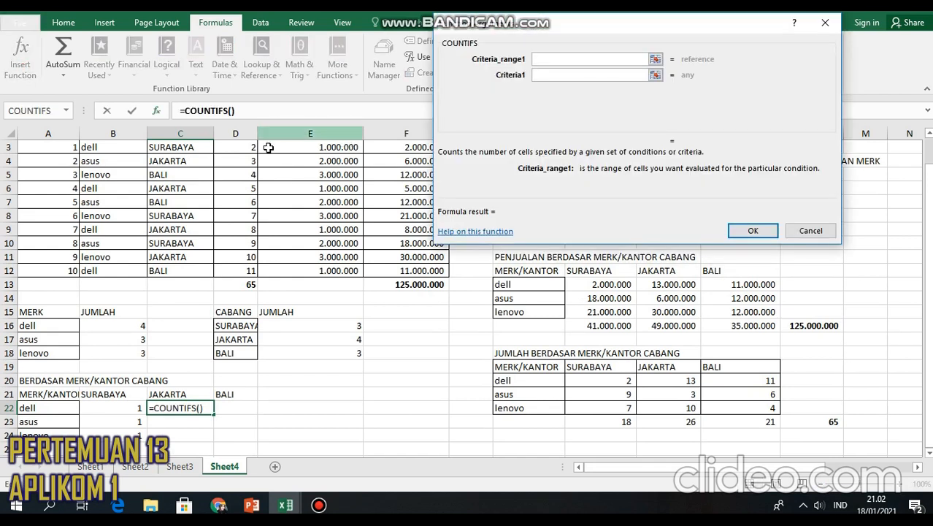
pyautogui.moveTo(179, 147); pyautogui.dragTo(183, 270)
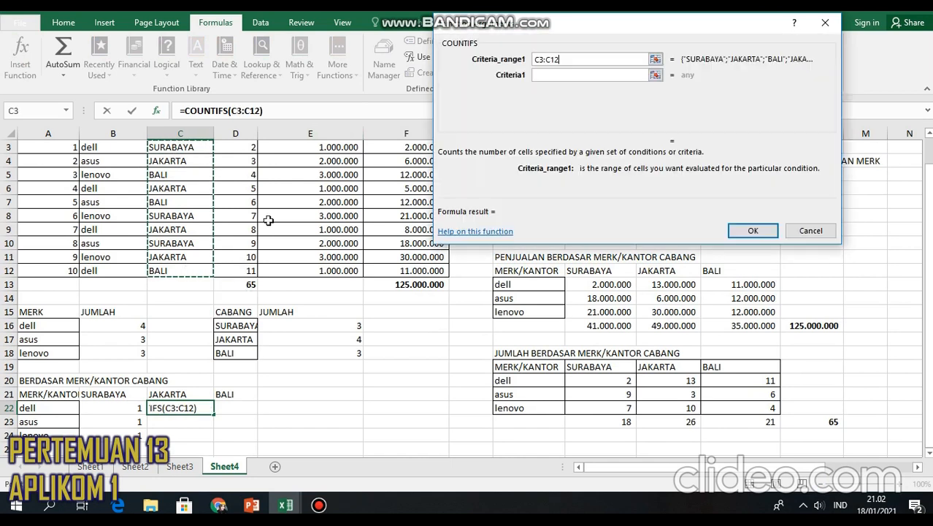
pyautogui.click(563, 76)
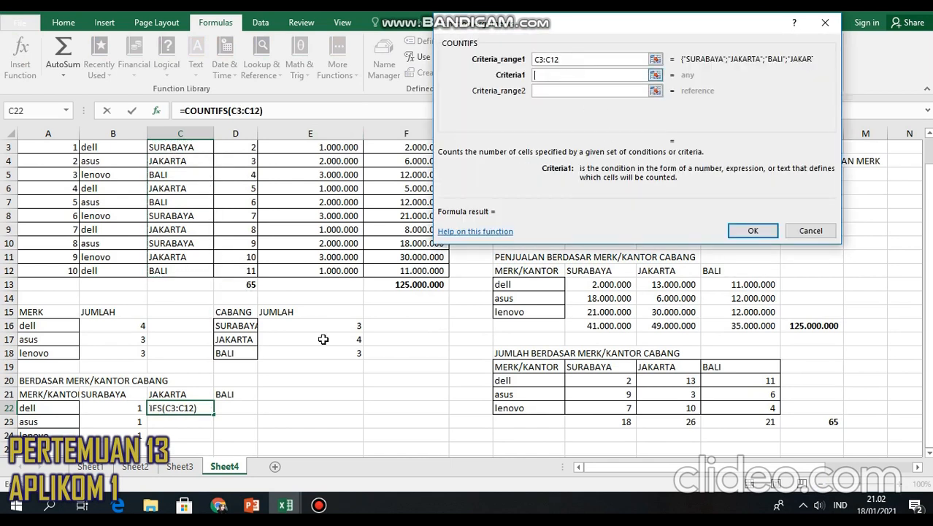
pyautogui.click(180, 395)
pyautogui.click(535, 76)
pyautogui.write('$C21')
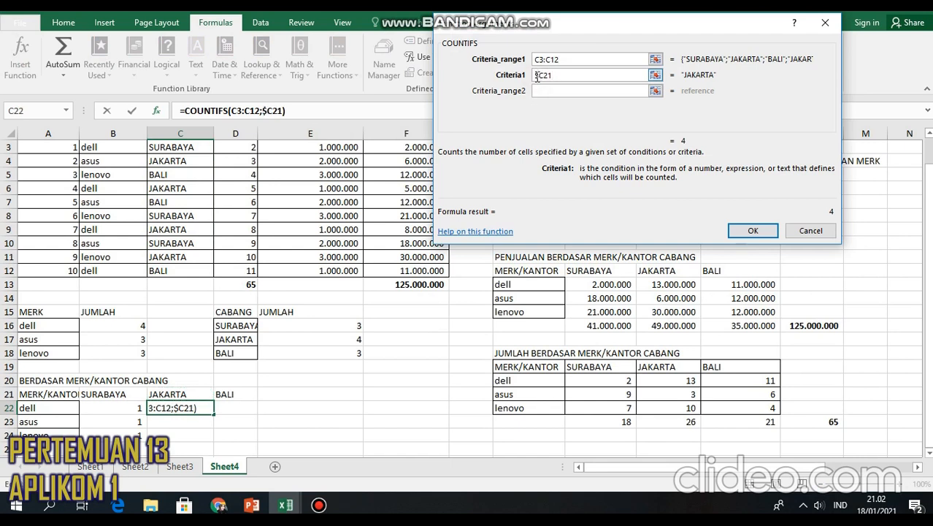
pyautogui.click(546, 75)
pyautogui.write('$')
# - Complete the C22 formula with the MERK cells B3:B12 and A22 as second criteria pair, and copy it down through C24
pyautogui.click(548, 93)
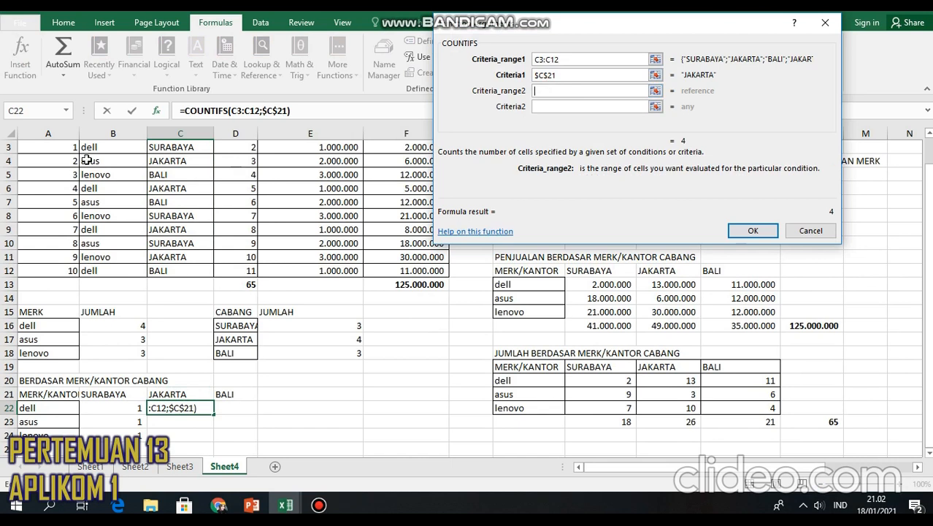
pyautogui.moveTo(110, 147); pyautogui.dragTo(104, 268)
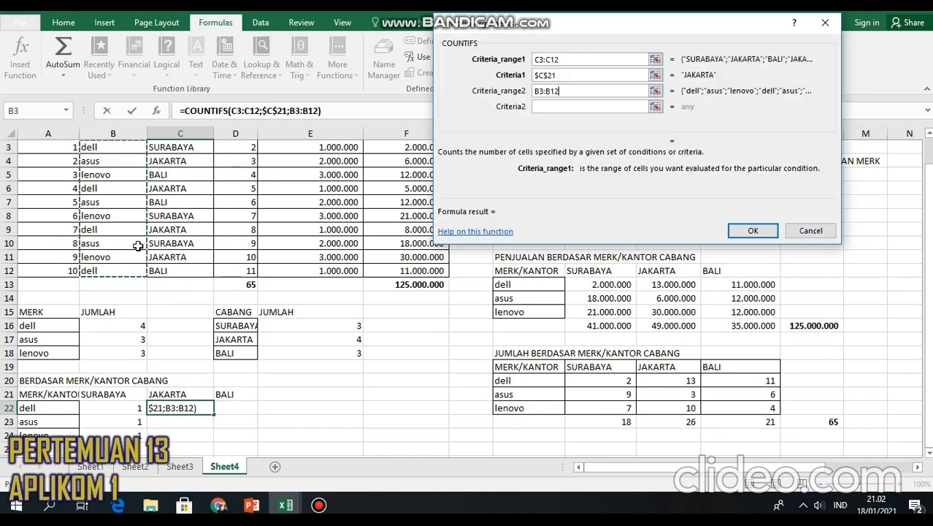
pyautogui.click(537, 108)
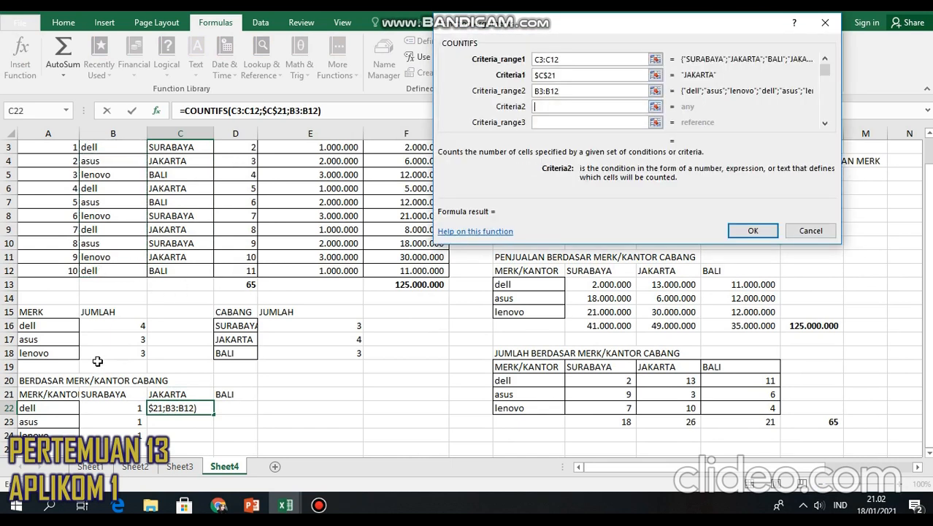
pyautogui.click(71, 406)
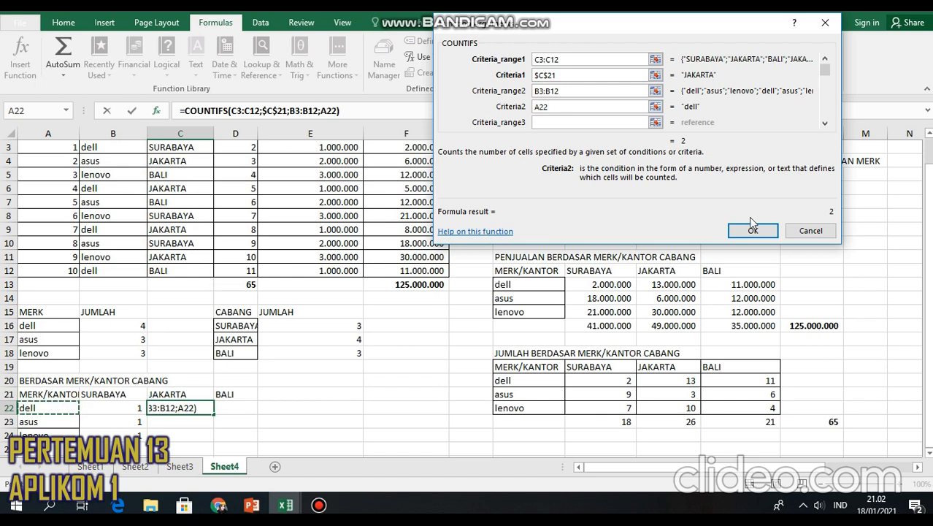
pyautogui.press('Return')
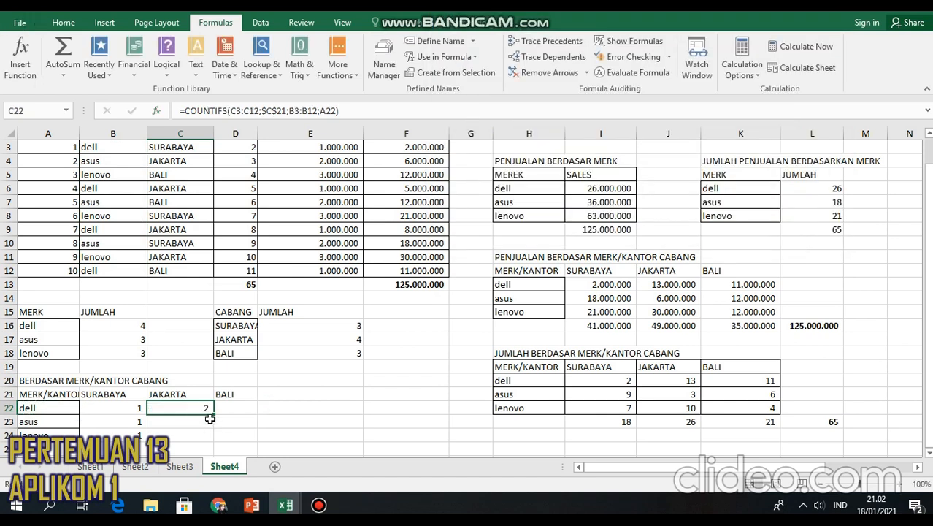
pyautogui.moveTo(213, 416); pyautogui.dragTo(213, 438)
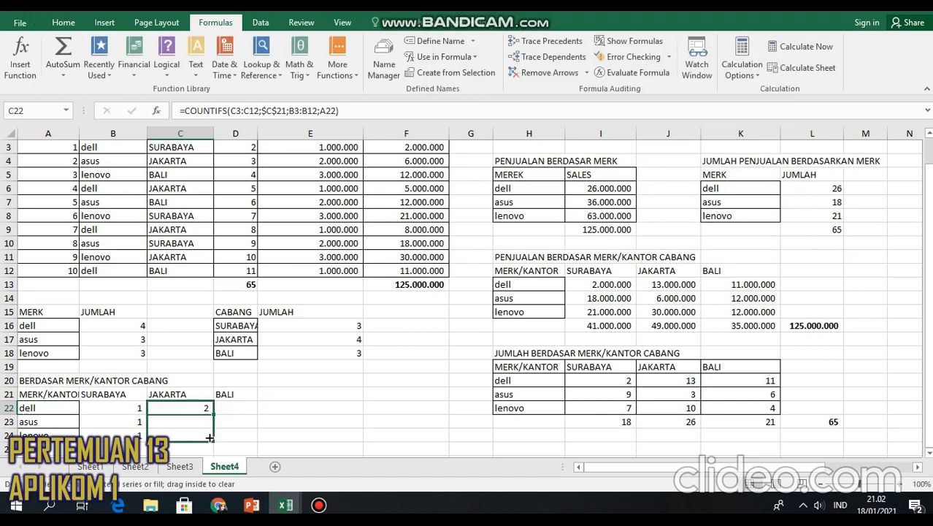
# - Insert COUNTIFS in D22, the dell/BALI cell, with C3:C12 as first criteria range and $D$21 as its criteria
pyautogui.click(255, 407)
pyautogui.click(22, 62)
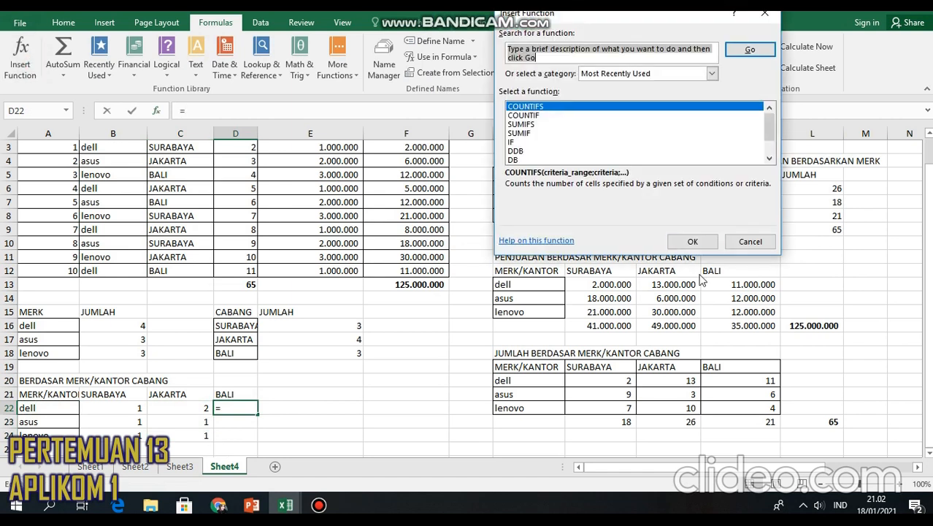
pyautogui.click(703, 247)
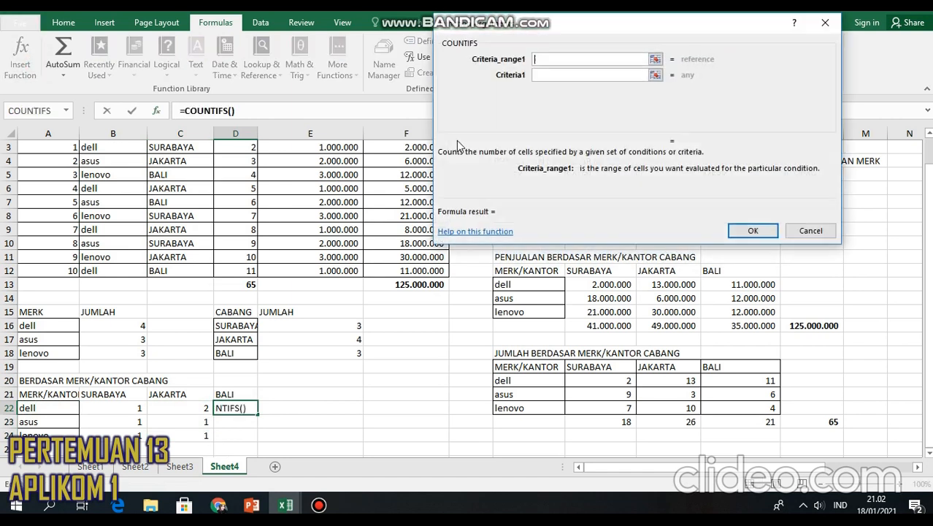
pyautogui.moveTo(191, 149); pyautogui.dragTo(187, 270)
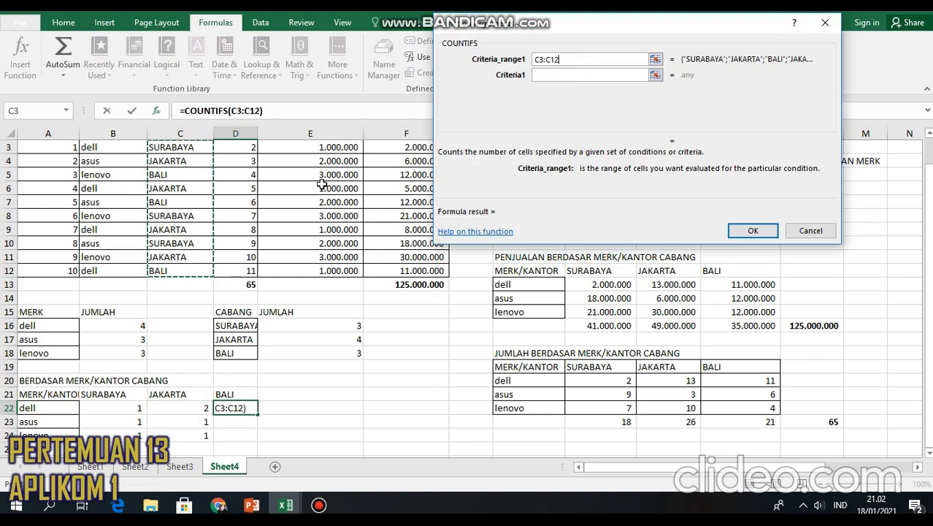
pyautogui.click(558, 75)
pyautogui.click(242, 394)
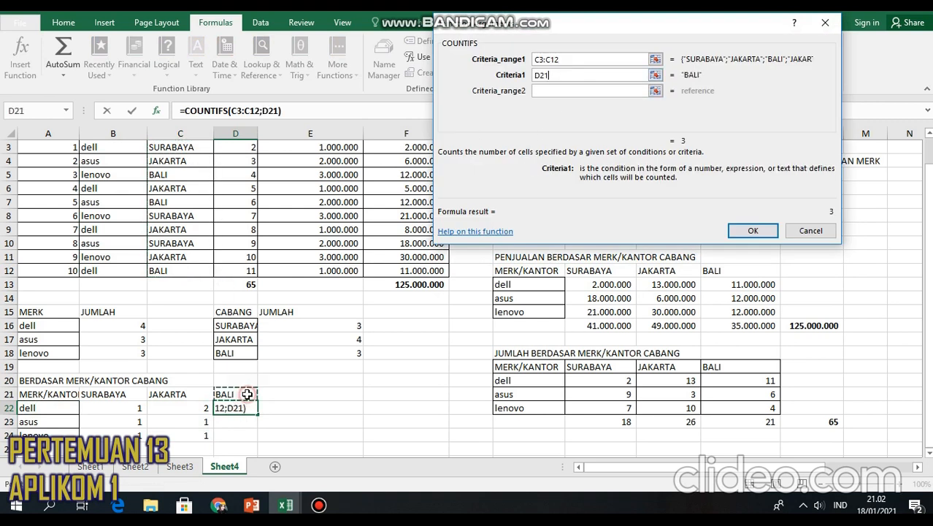
pyautogui.click(536, 76)
pyautogui.write('$')
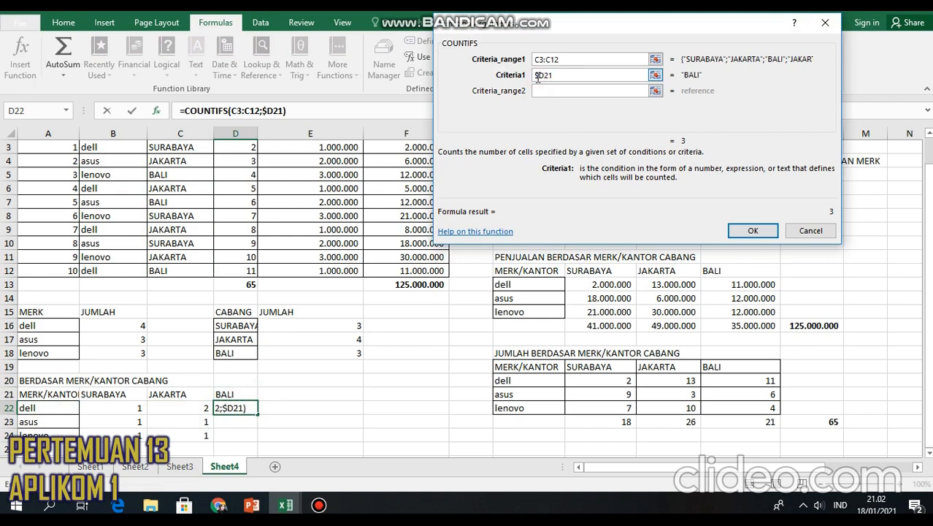
pyautogui.click(546, 76)
pyautogui.write('$')
# - Complete the D22 formula with the MERK cells B3:B12 and A22 as second criteria pair, and copy it down through D24
pyautogui.click(547, 92)
pyautogui.moveTo(131, 149); pyautogui.dragTo(128, 271)
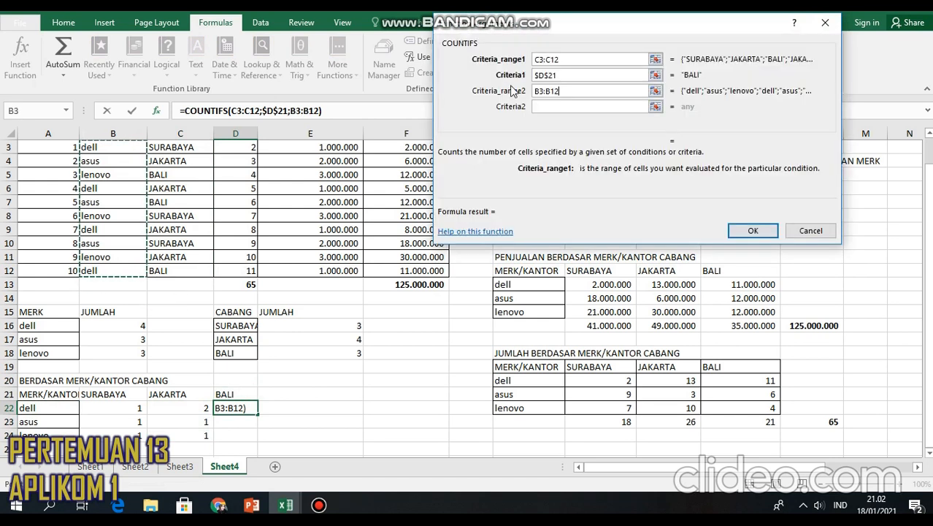
pyautogui.click(545, 106)
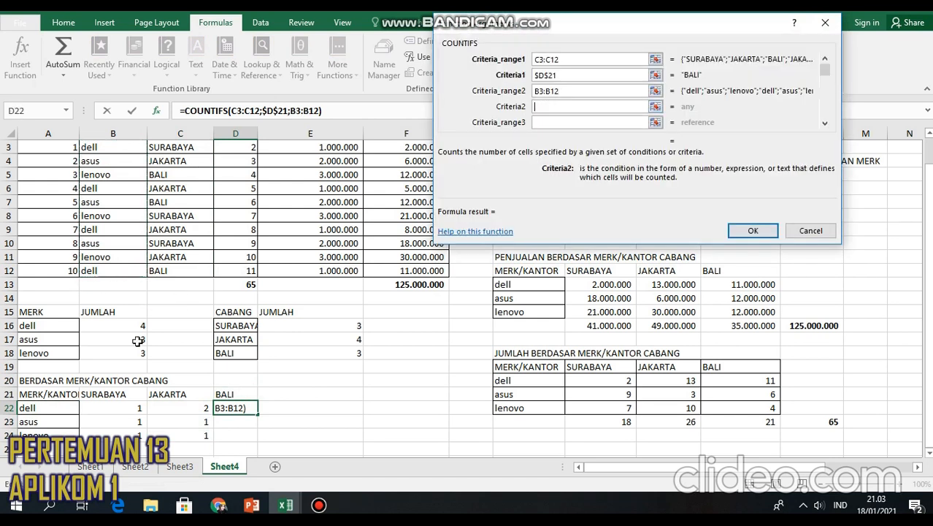
pyautogui.click(66, 410)
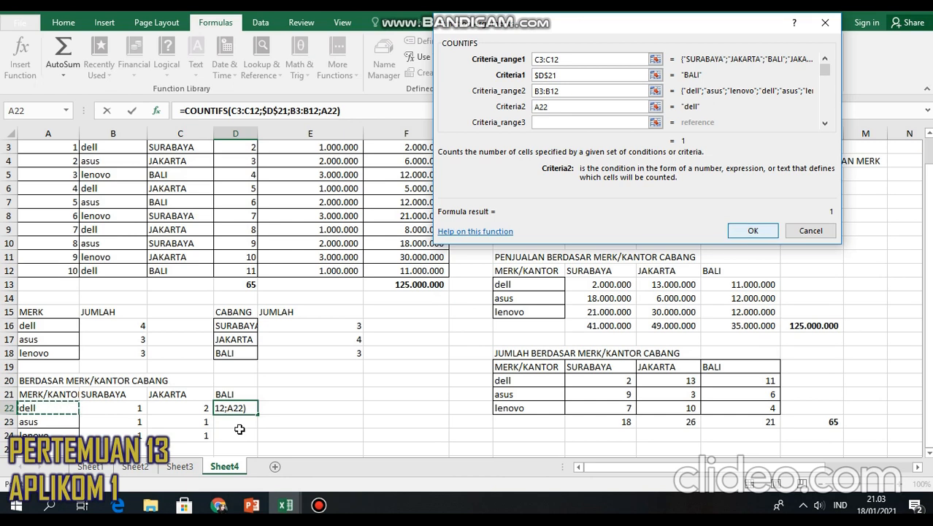
pyautogui.press('Return')
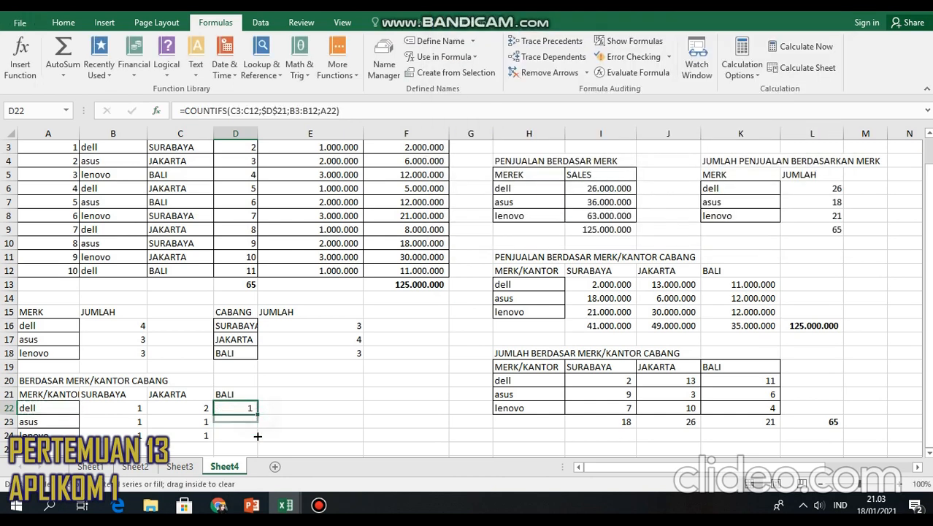
pyautogui.moveTo(250, 438); pyautogui.dragTo(251, 438)
pyautogui.click(143, 449)
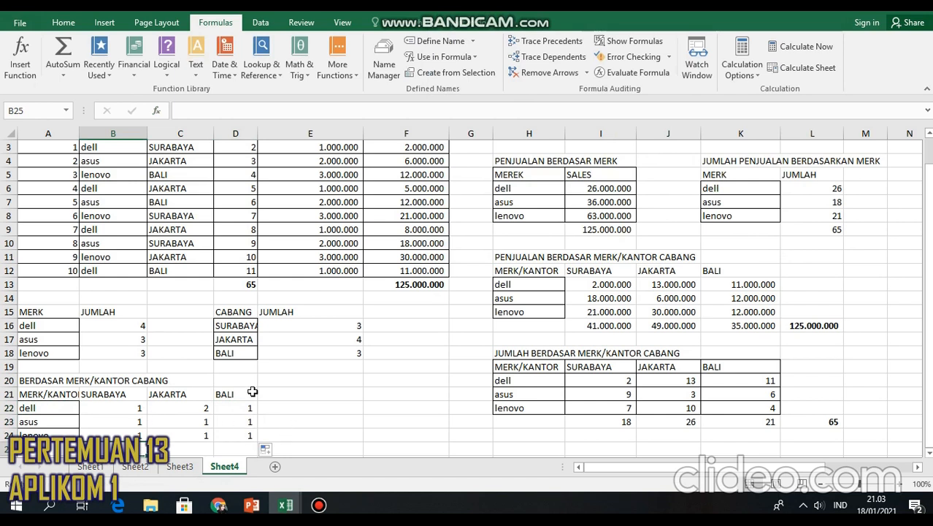
pyautogui.click(81, 271)
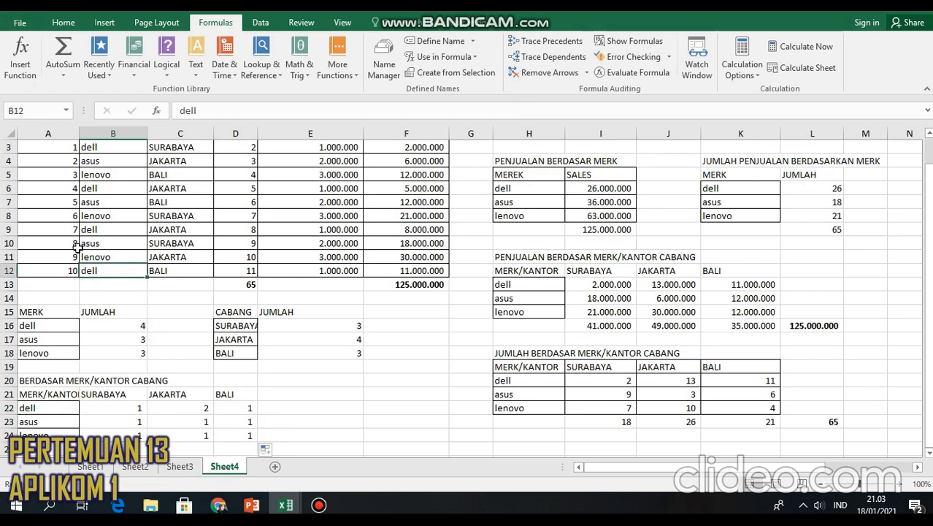
pyautogui.click(387, 411)
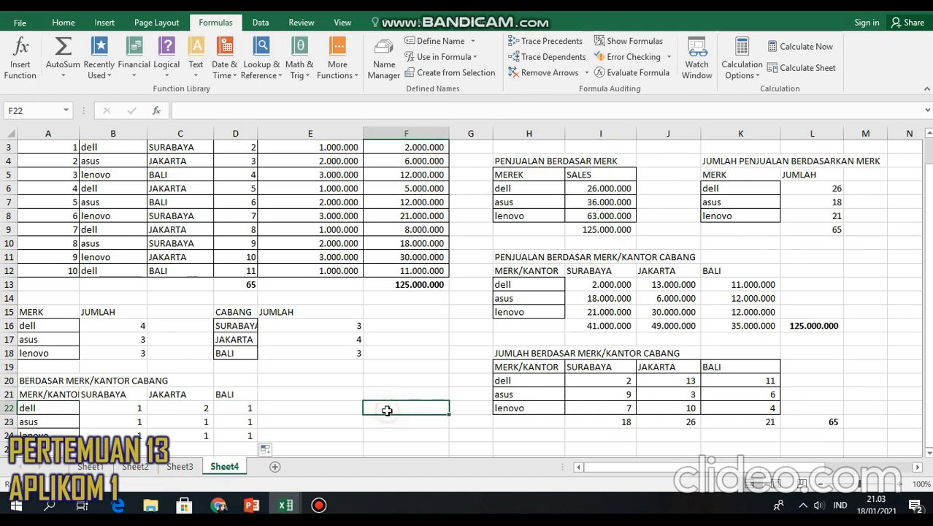
pyautogui.click(322, 421)
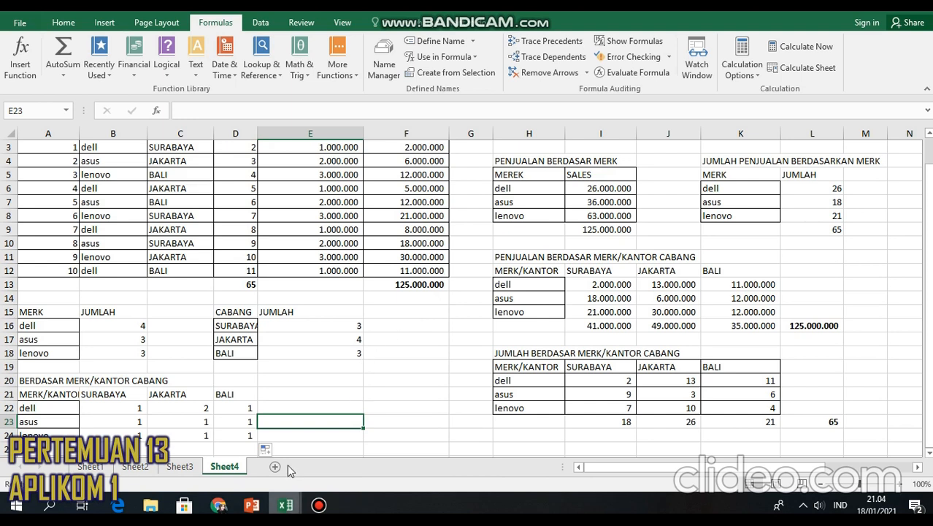
# - Switch to the PERTEMUAN 13 SUMIF presentation in PowerPoint to view the COUNTIF and COUNTIFS slide
pyautogui.click(262, 504)
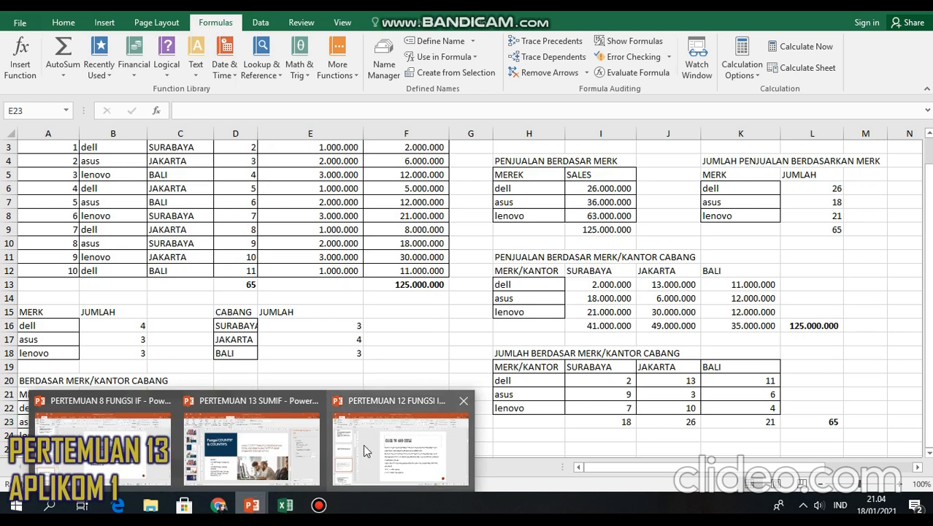
pyautogui.moveTo(277, 443)
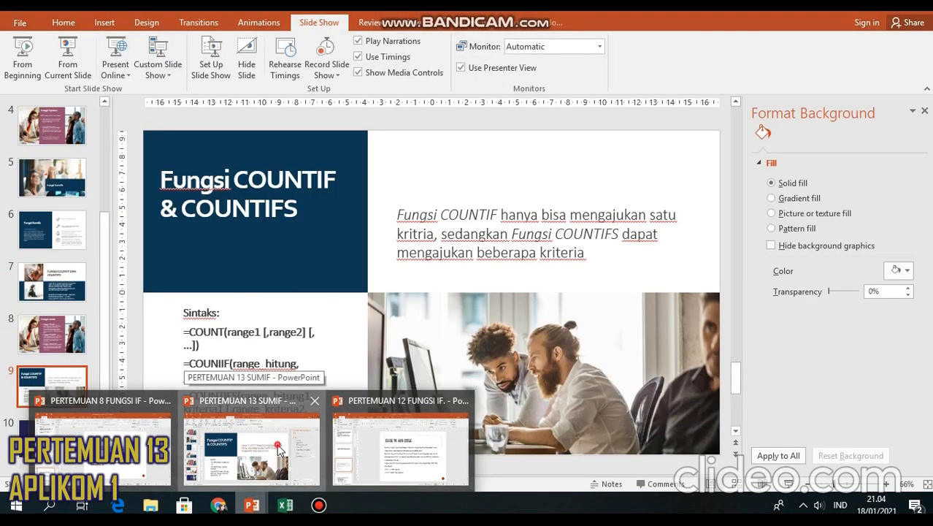
pyautogui.click(277, 443)
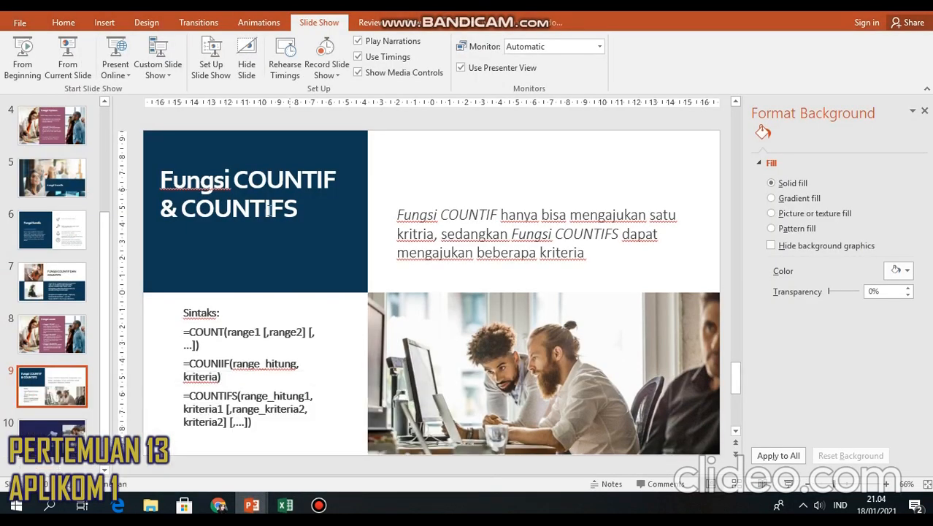